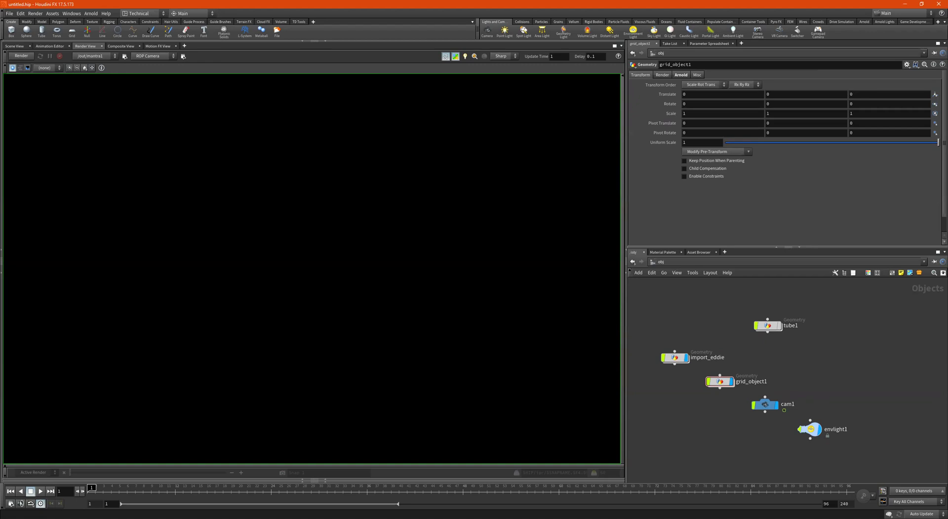
Step: Switch to the out network and show the Mantra render node with more room for its parameters
click(685, 265)
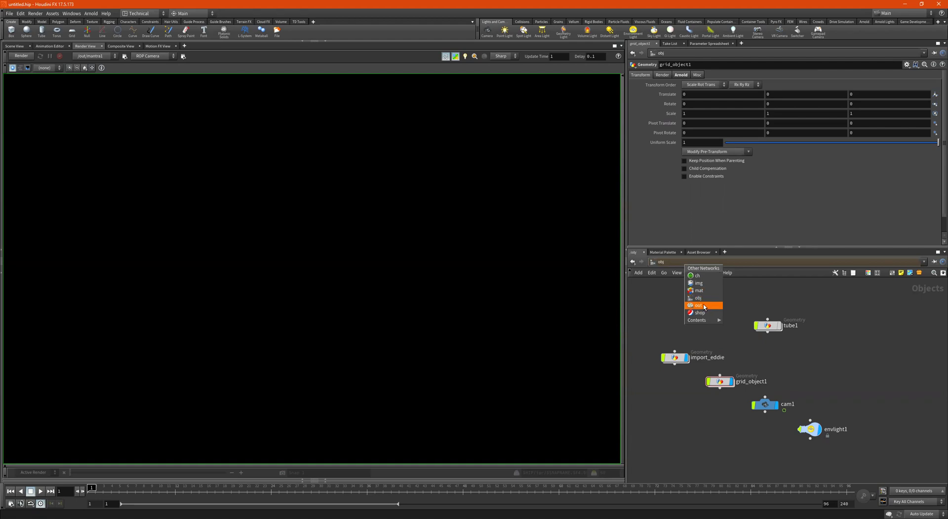
click(698, 305)
drag(741, 303, 710, 423)
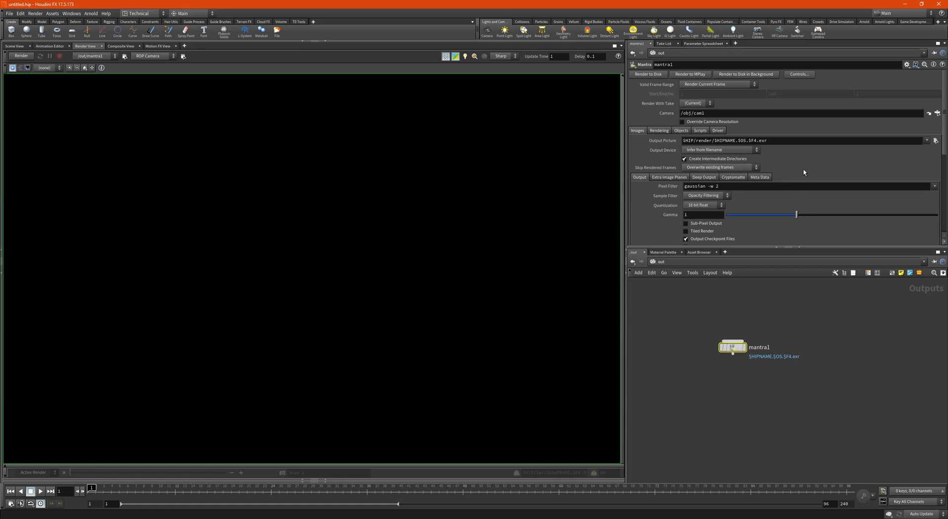
drag(841, 247, 840, 321)
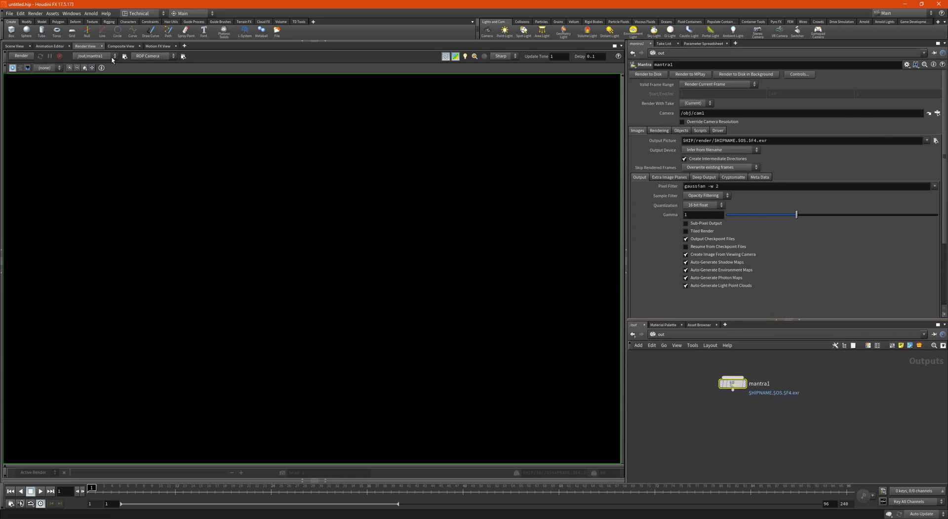
Step: Rename the Mantra render node as Eddie_render
scroll(765, 376, up, 2)
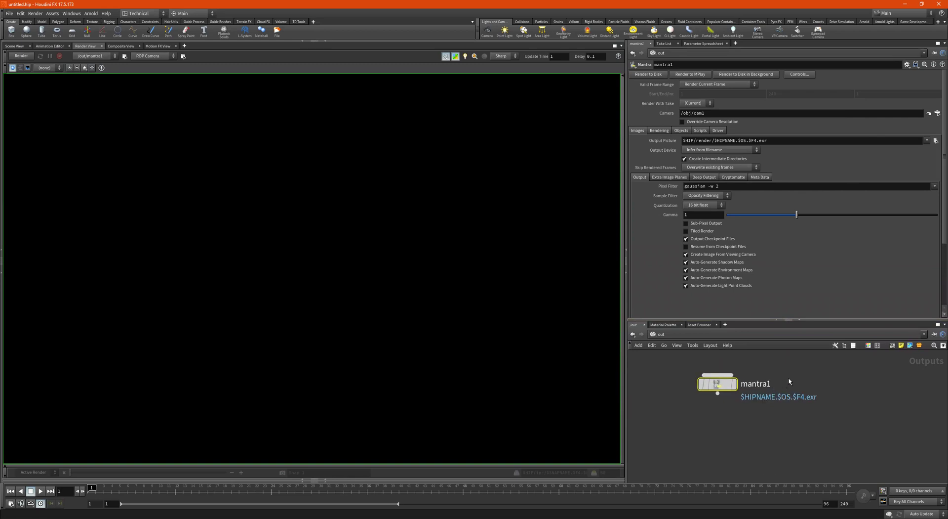
double_click(771, 405)
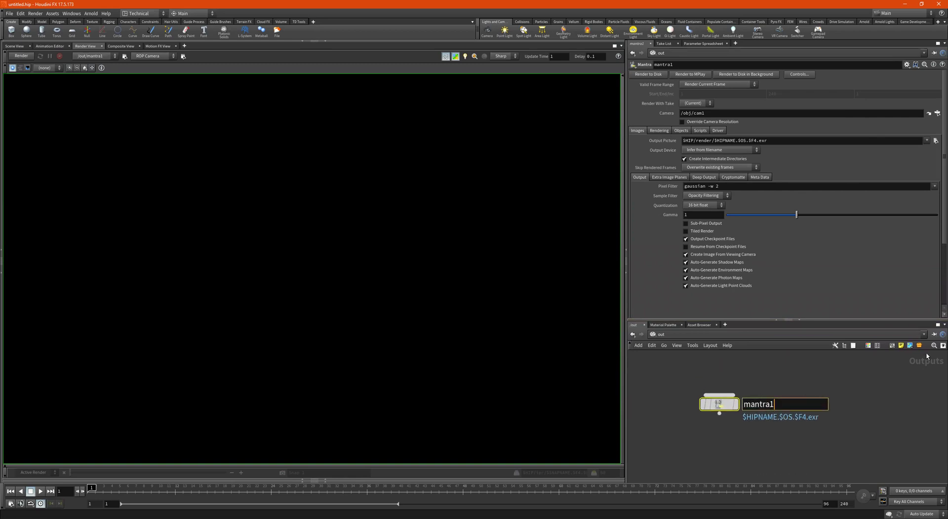
key(BackSpace)
key(BackSpace)
key(BackSpace)
key(BackSpace)
key(BackSpace)
key(BackSpace)
key(BackSpace)
text(Eddie_render)
key(Return)
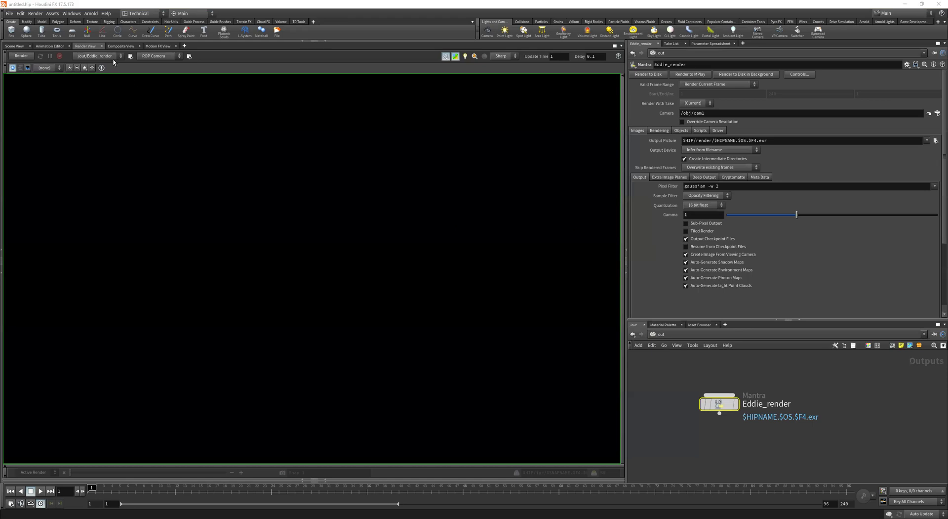
Step: Check which cameras can be chosen for the Eddie_render node
click(114, 62)
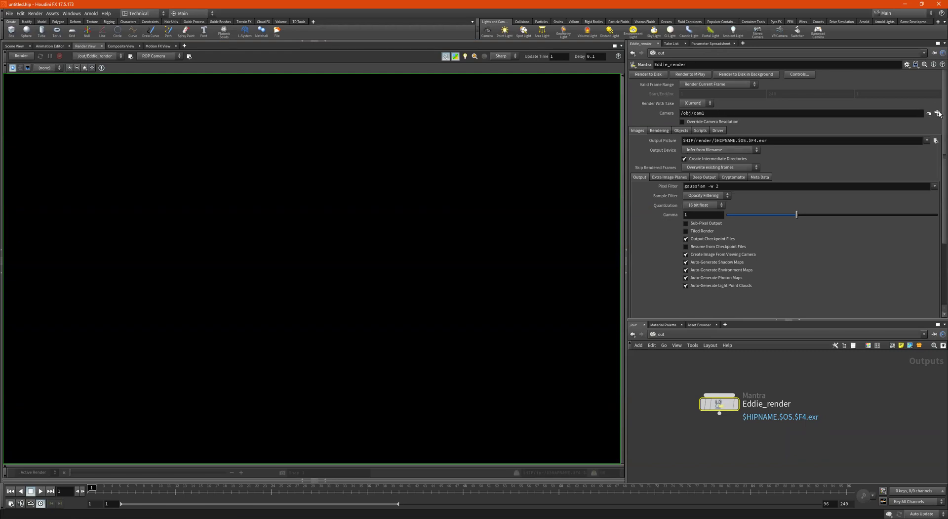
click(938, 114)
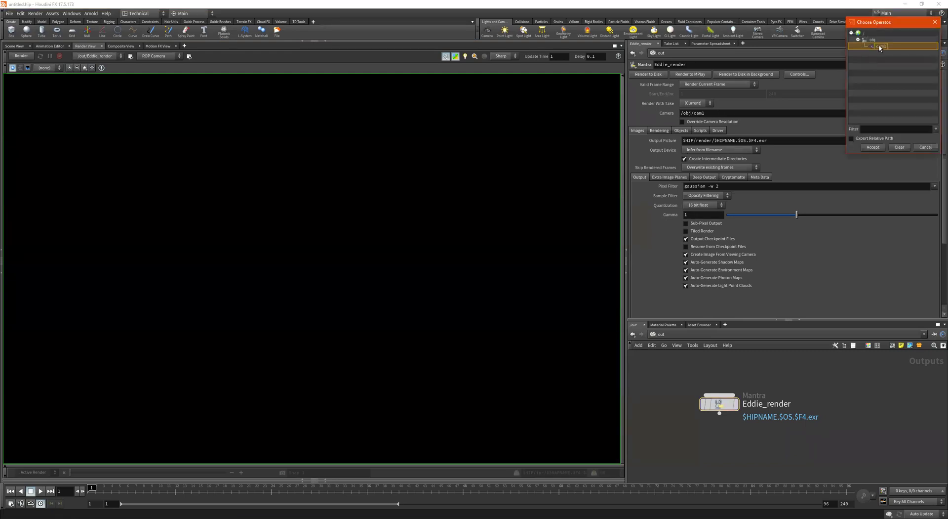
click(935, 23)
Step: Return to the object network and rename the cam1 camera as cam_Will
click(692, 334)
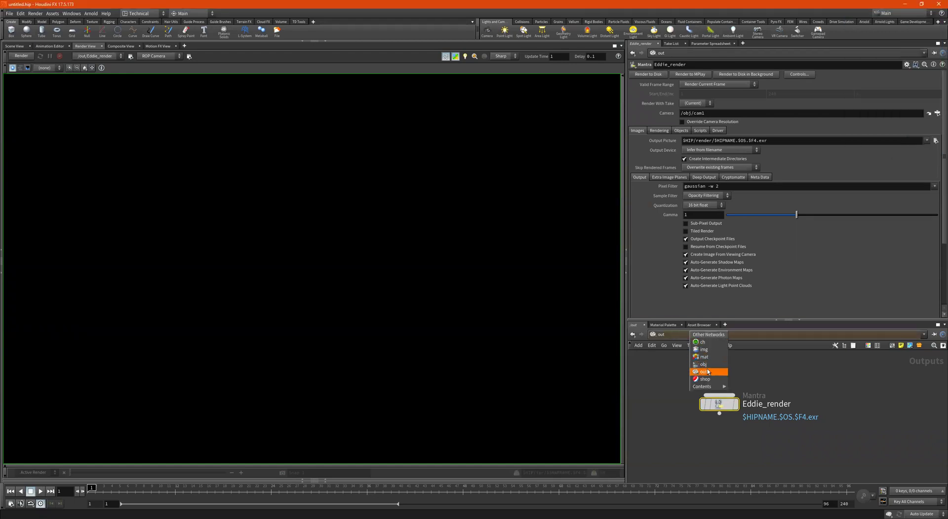
click(706, 365)
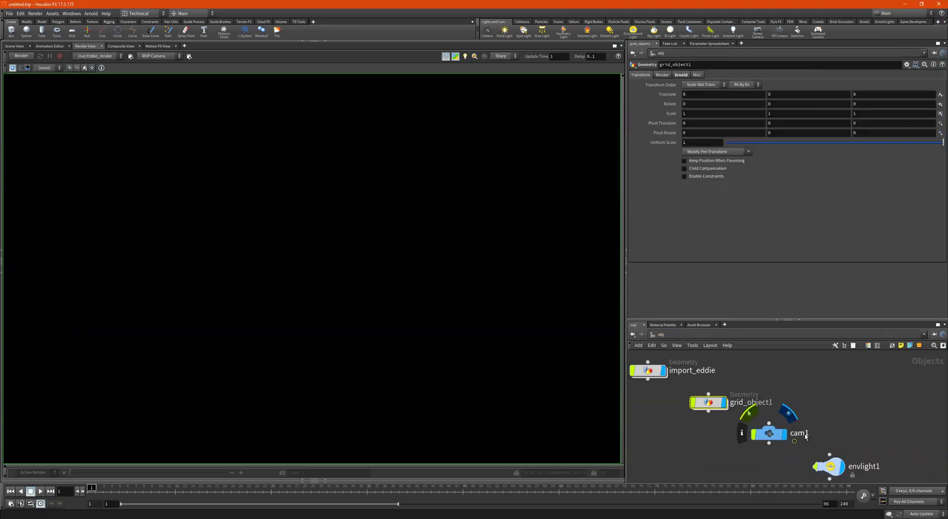
double_click(808, 434)
key(BackSpace)
text(_Will)
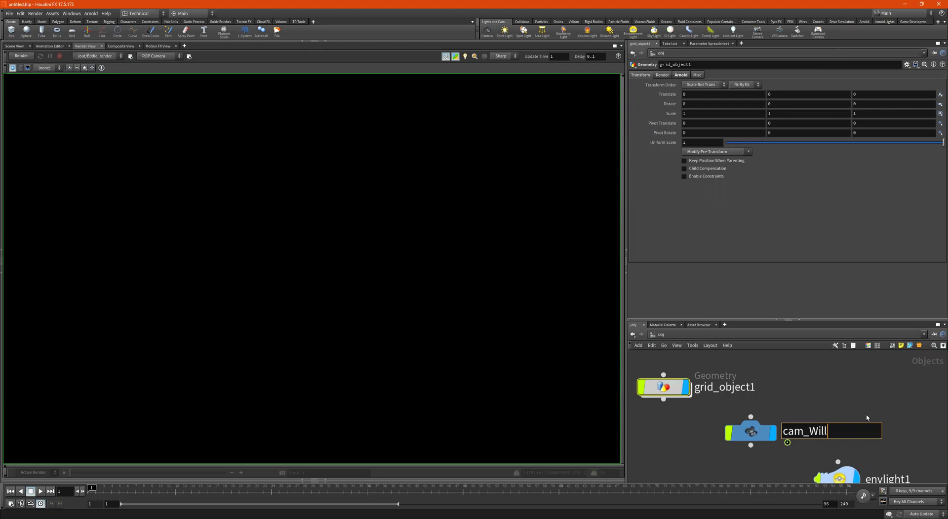
key(Return)
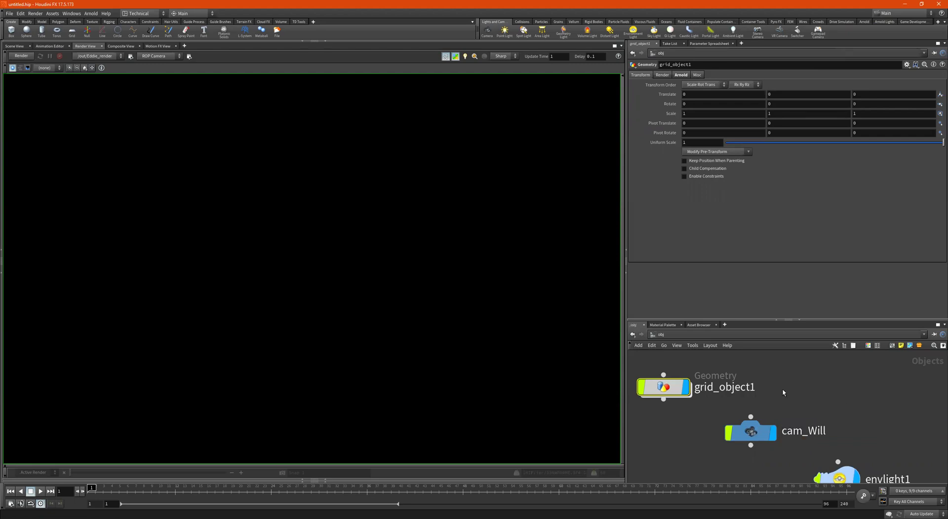
key(h)
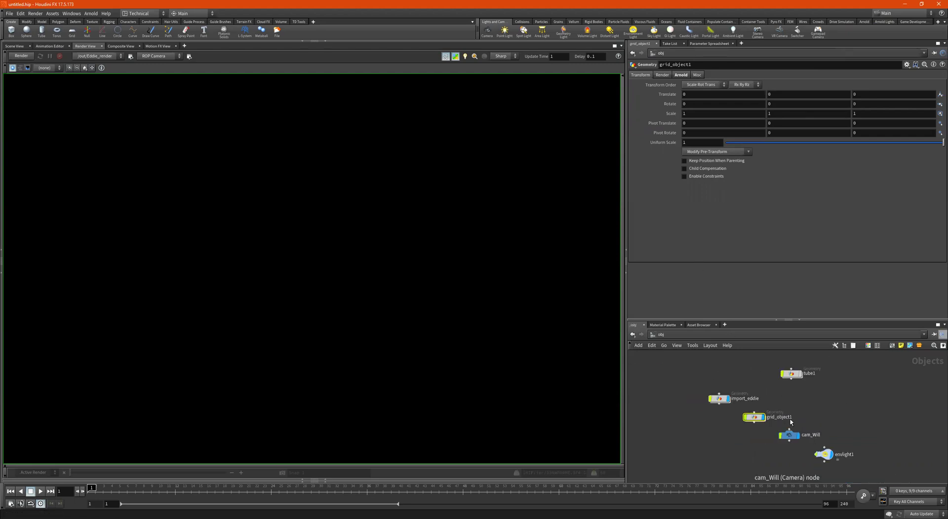
Step: Go back to the out network and choose cam_Will as the camera of the Eddie_render node
click(685, 337)
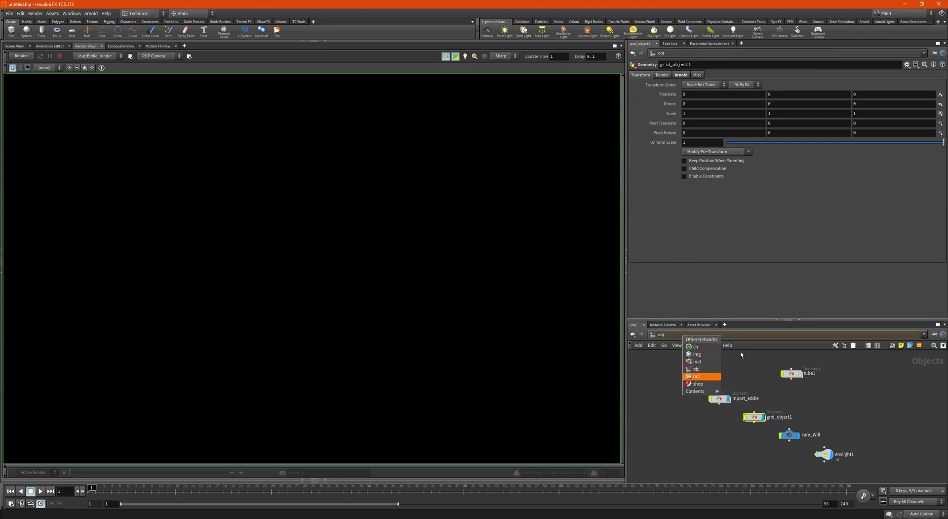
click(697, 376)
drag(758, 319, 740, 228)
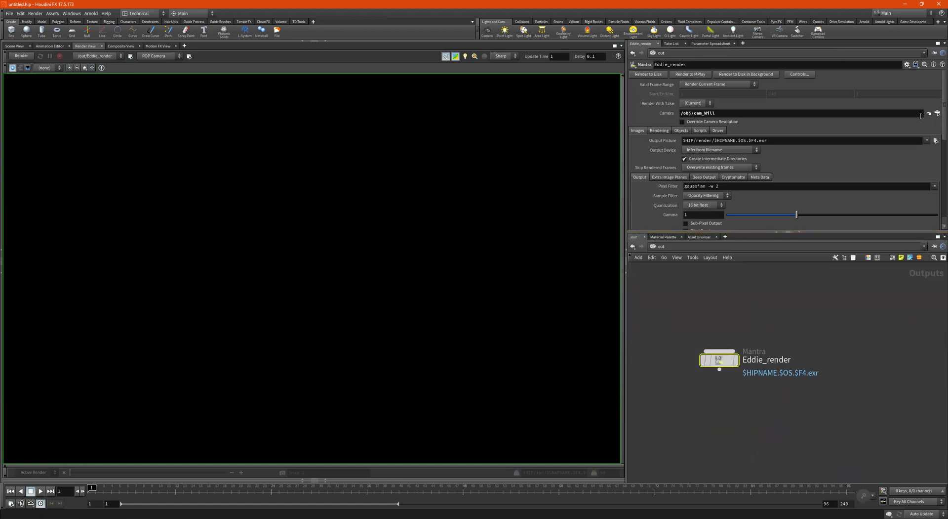
click(938, 113)
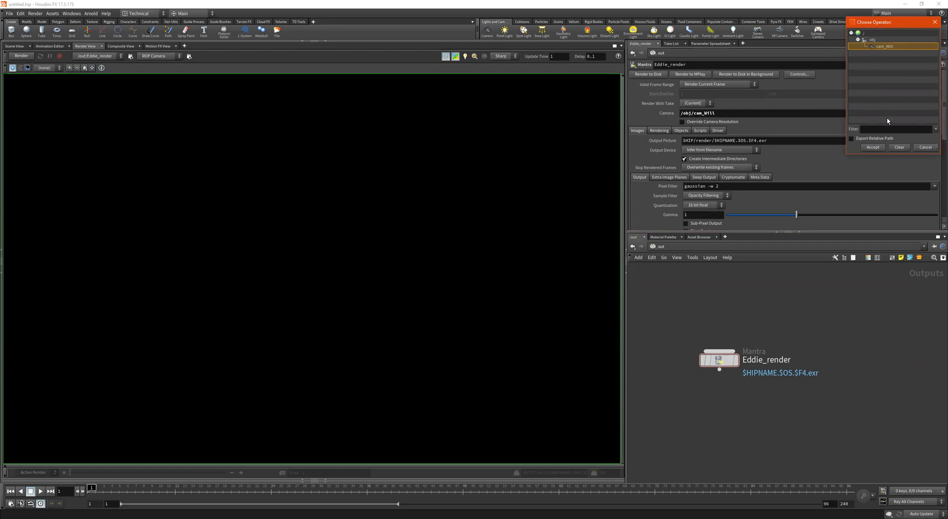
click(937, 131)
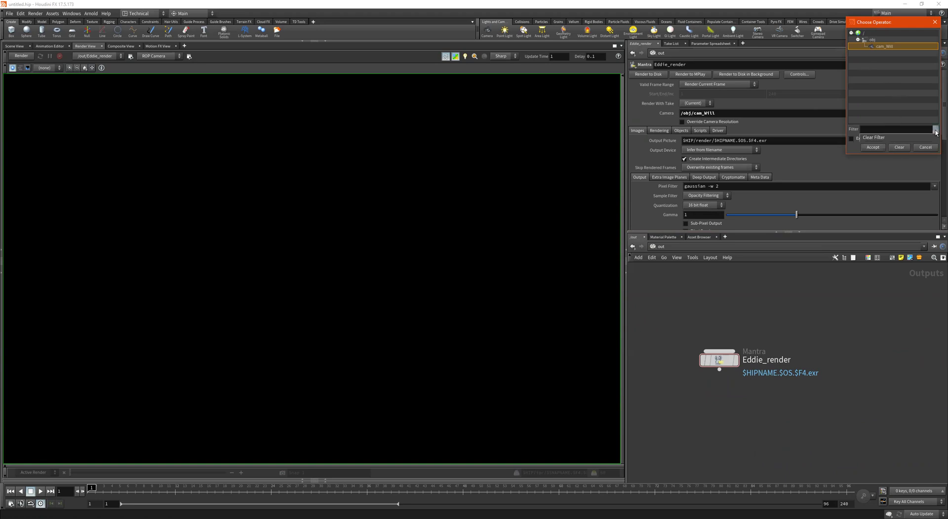
click(891, 138)
text(will)
key(Return)
click(873, 147)
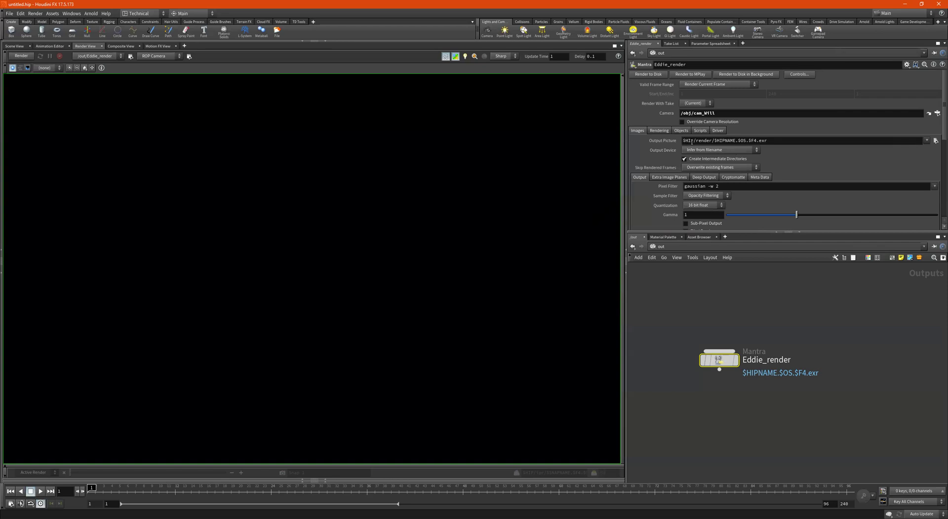
Step: Examine the parts of Eddie_render's output picture path, including the render folder, file name variables and frame number padding
click(693, 142)
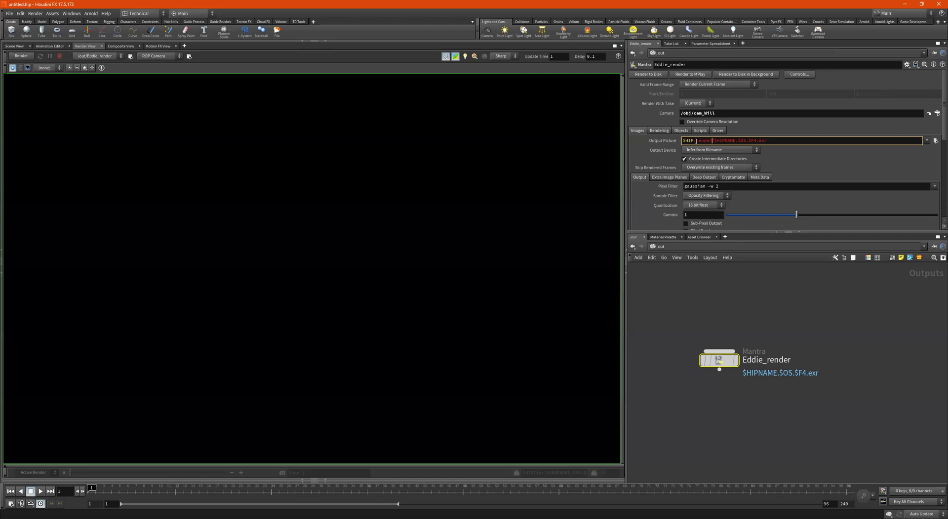
drag(695, 141, 710, 142)
click(718, 141)
click(723, 361)
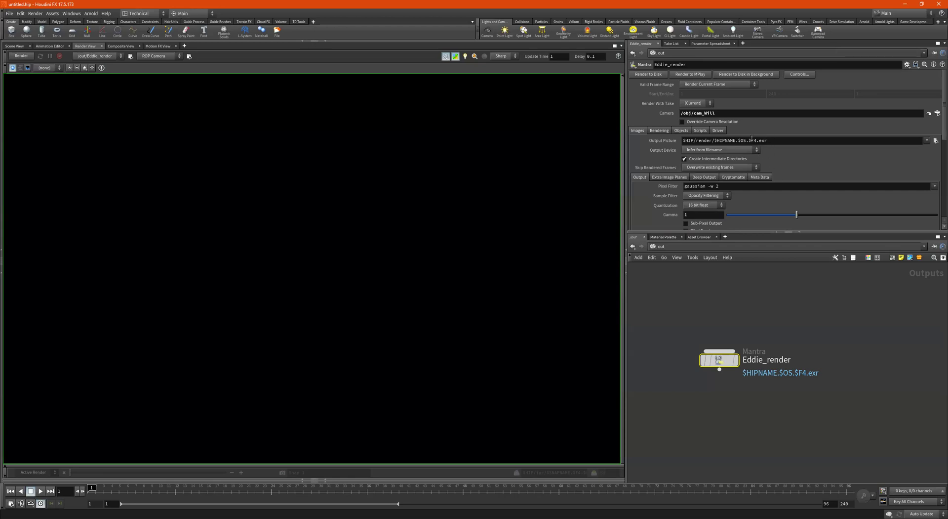
click(755, 140)
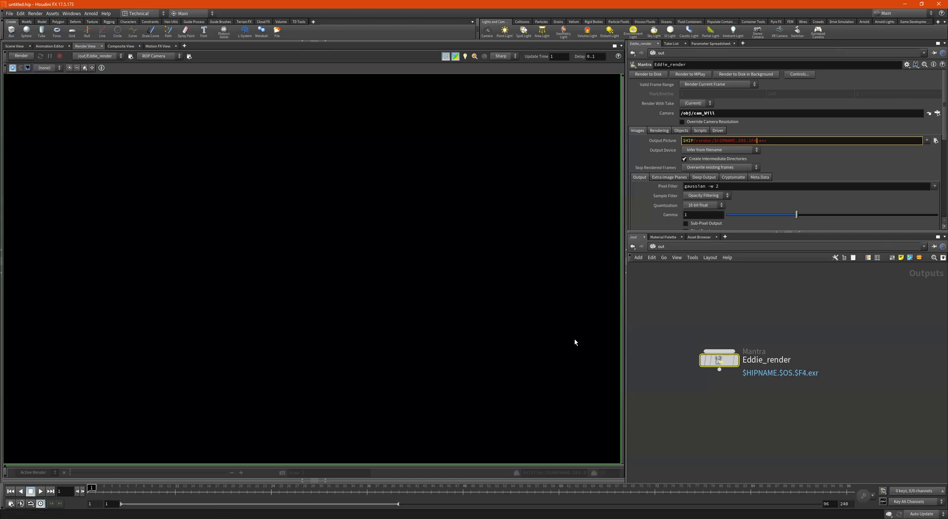
drag(721, 300, 721, 398)
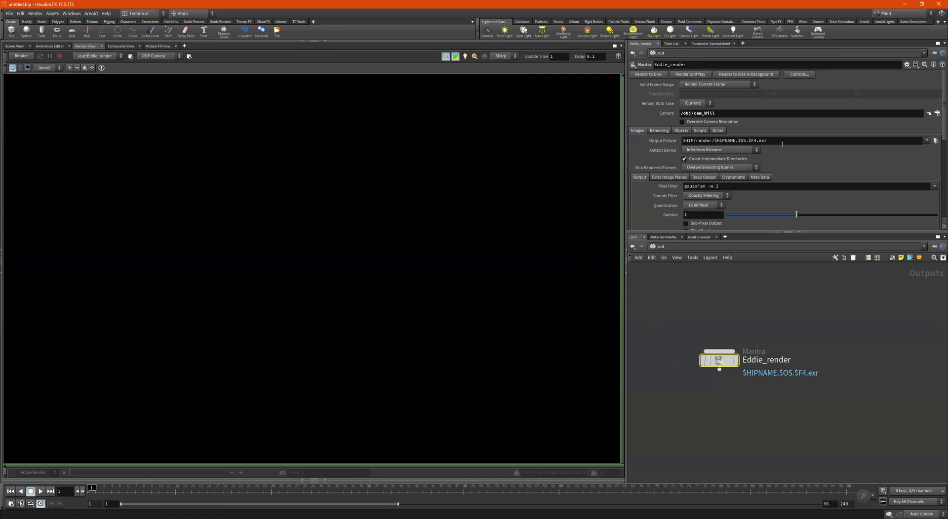
click(686, 302)
Step: Try the .jpg sequence preset for the output picture, undo it, and look over the other format presets
click(927, 141)
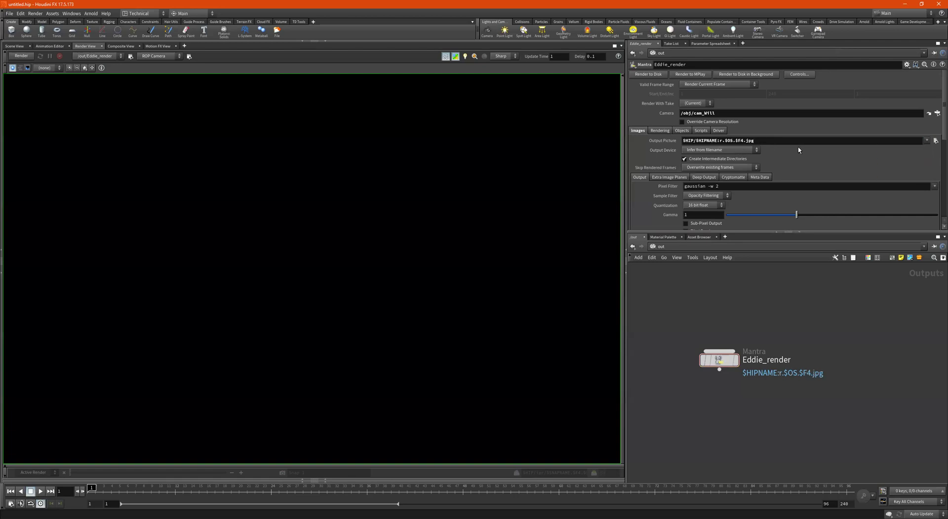
key(ctrl+z)
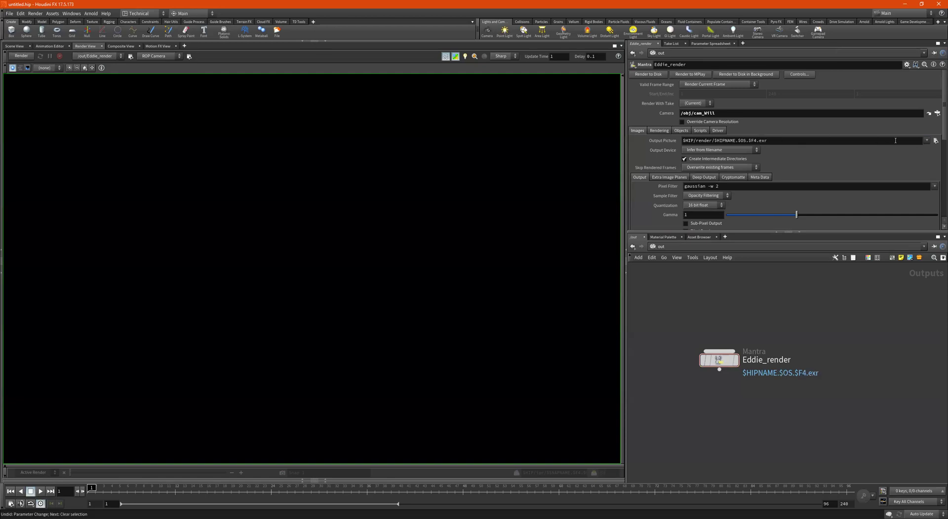
click(925, 141)
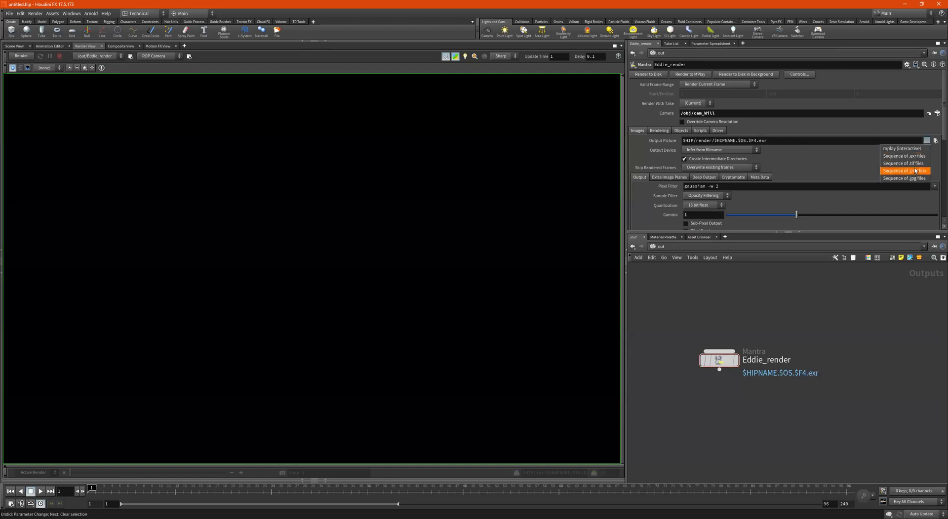
click(780, 141)
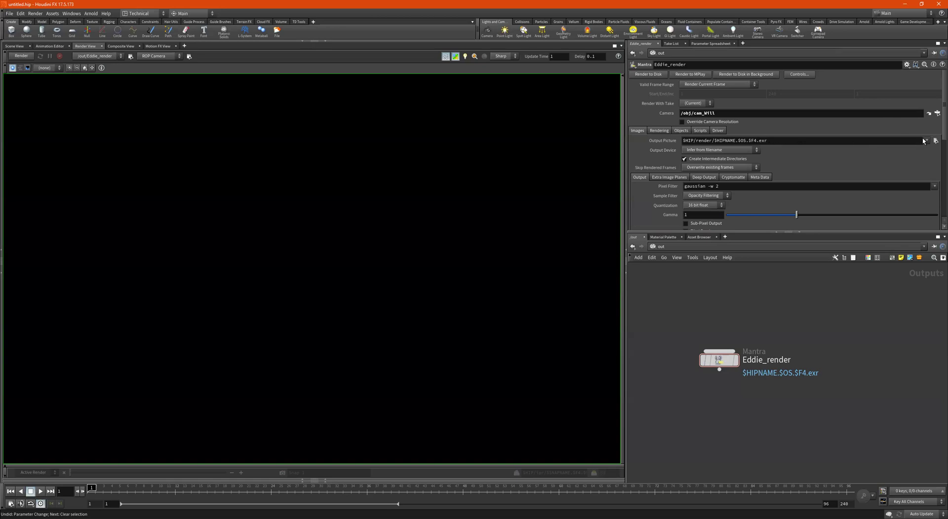
click(926, 141)
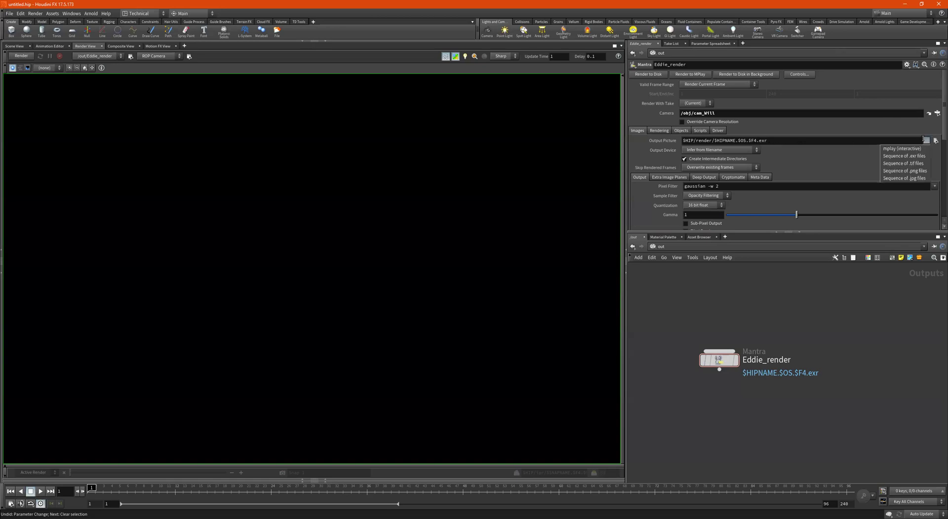
click(904, 166)
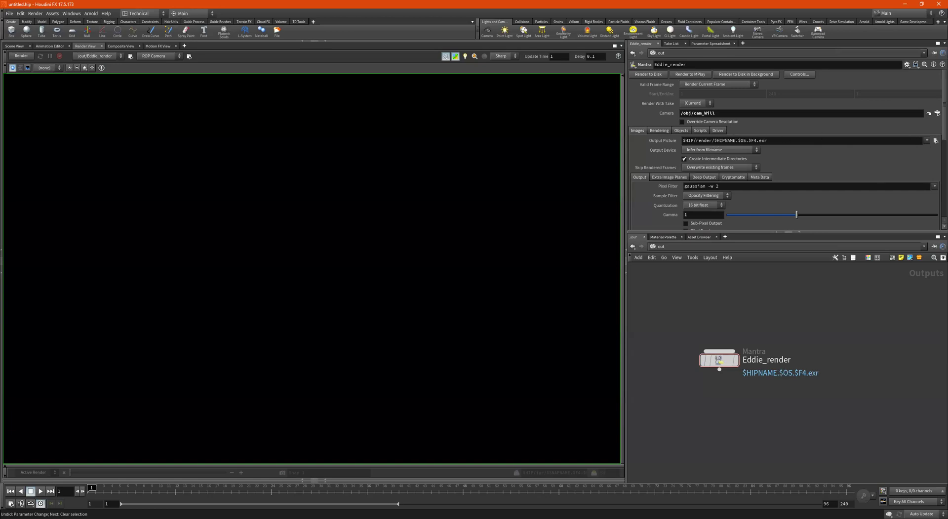
Step: Look over the output file chooser and the Eddie_render image settings for output, extra image planes, deep output, Cryptomatte and metadata
click(936, 140)
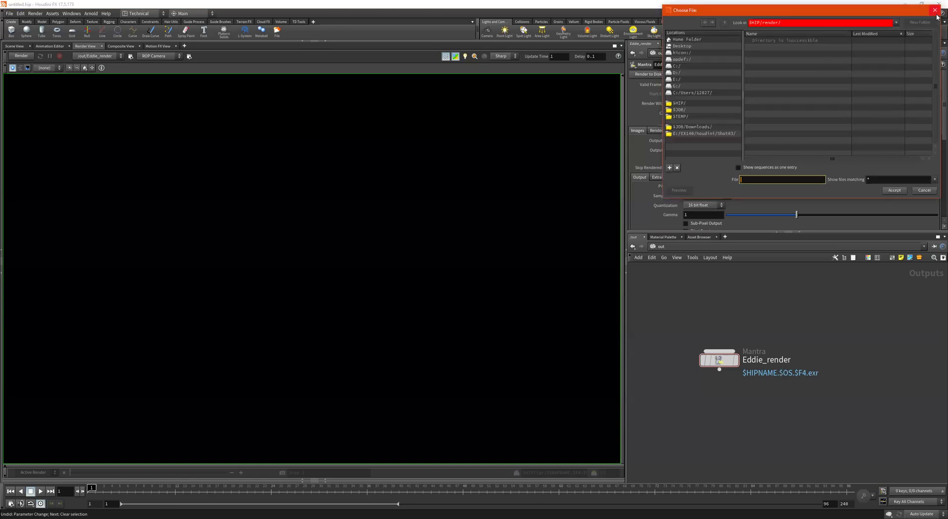
click(936, 12)
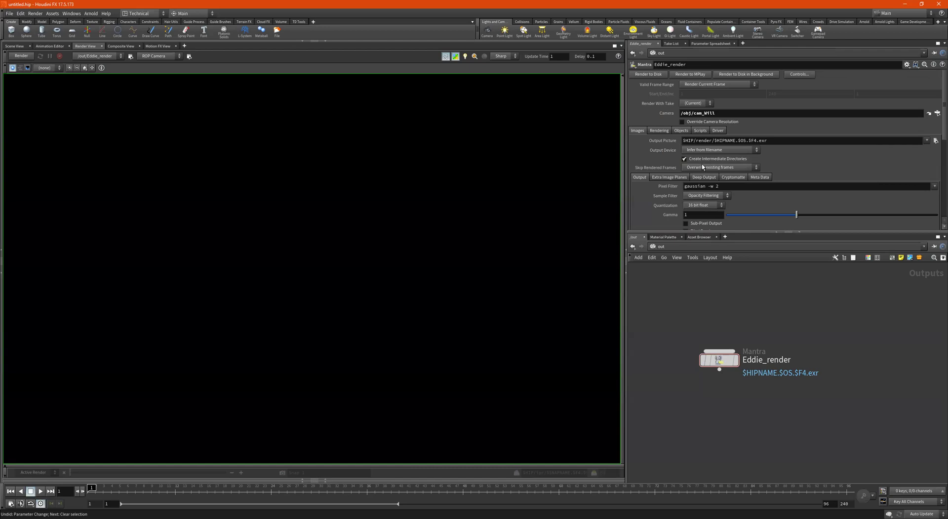
scroll(657, 175, down, 3)
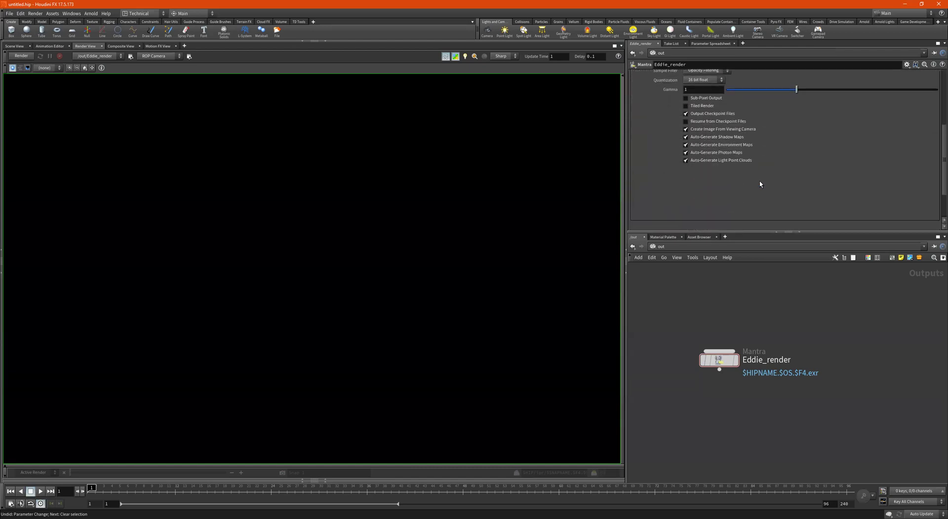
scroll(667, 163, up, 3)
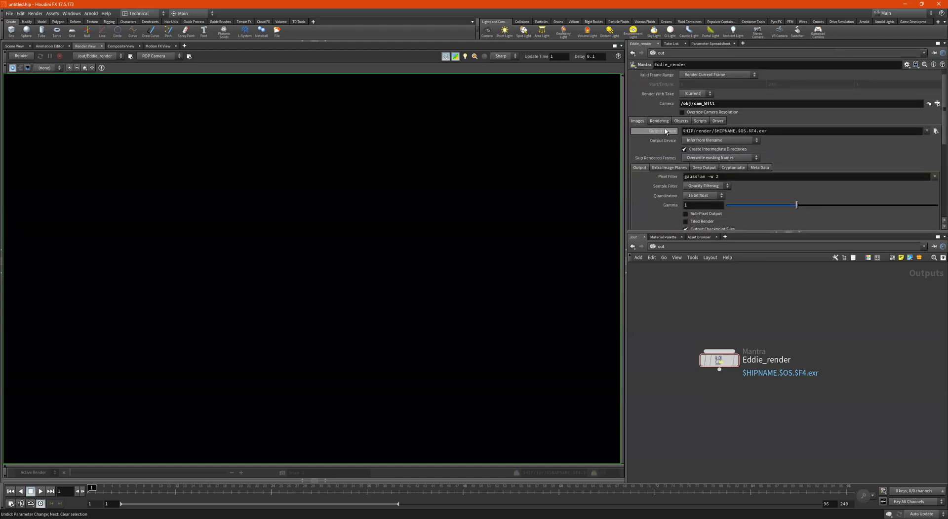
click(670, 168)
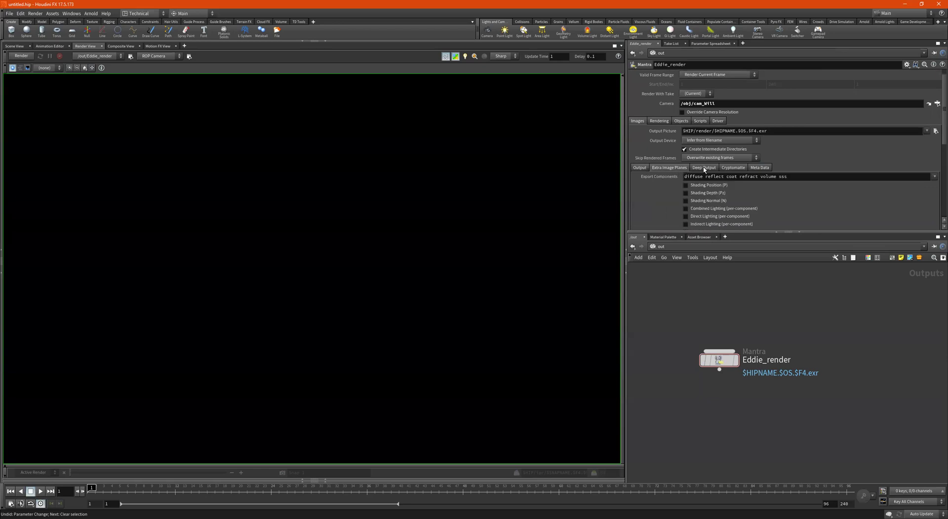
click(707, 168)
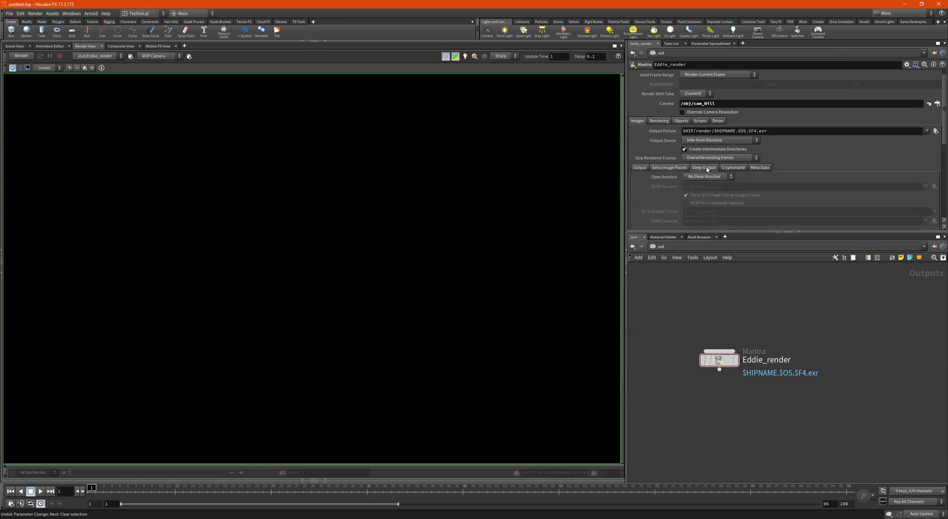
click(732, 168)
click(752, 168)
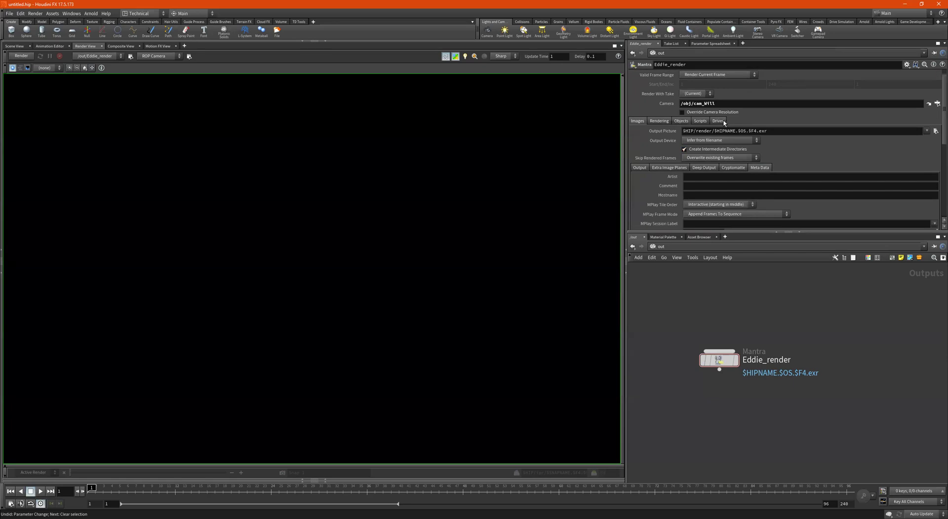
Step: Look over Eddie_render's driver, scripts, objects, images and rendering settings
click(642, 168)
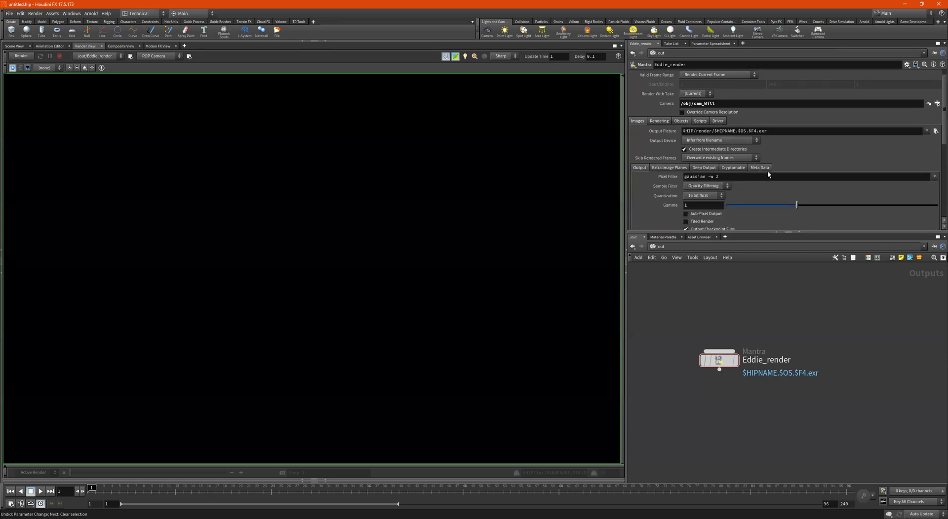
click(717, 121)
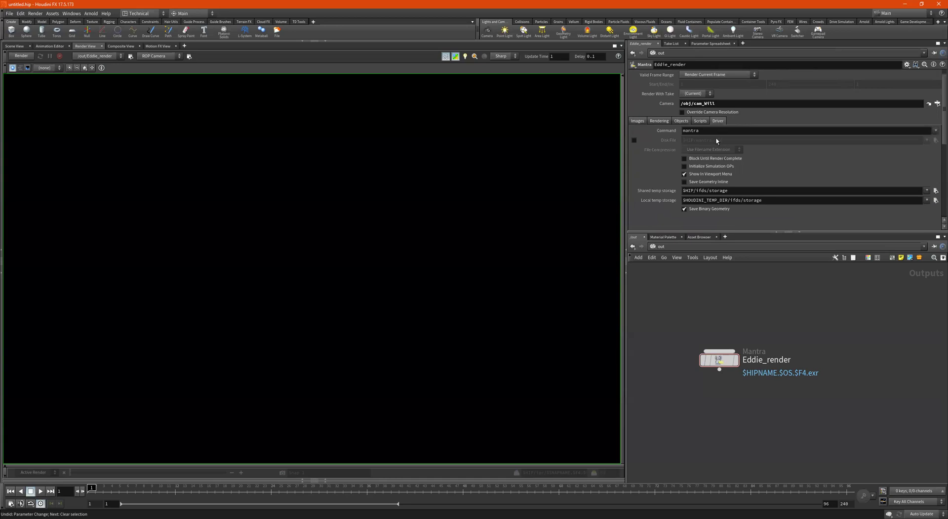
click(701, 122)
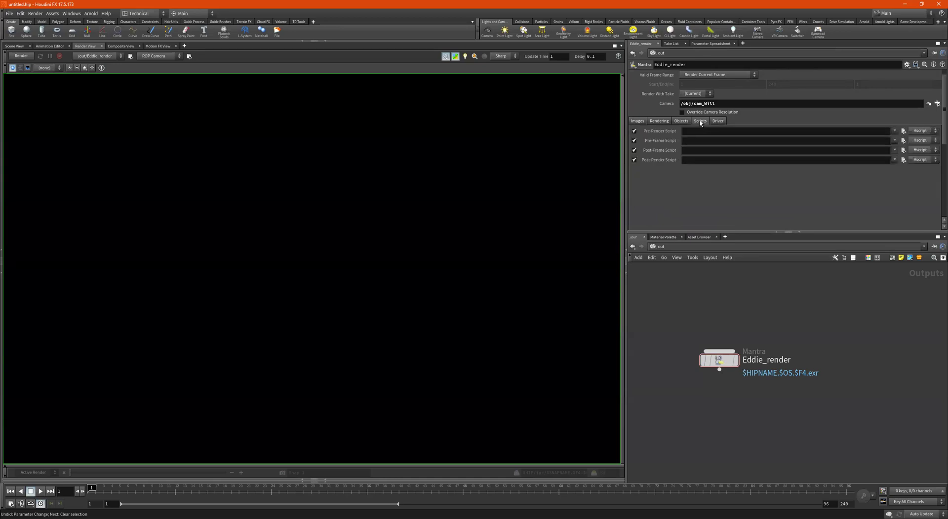
click(681, 121)
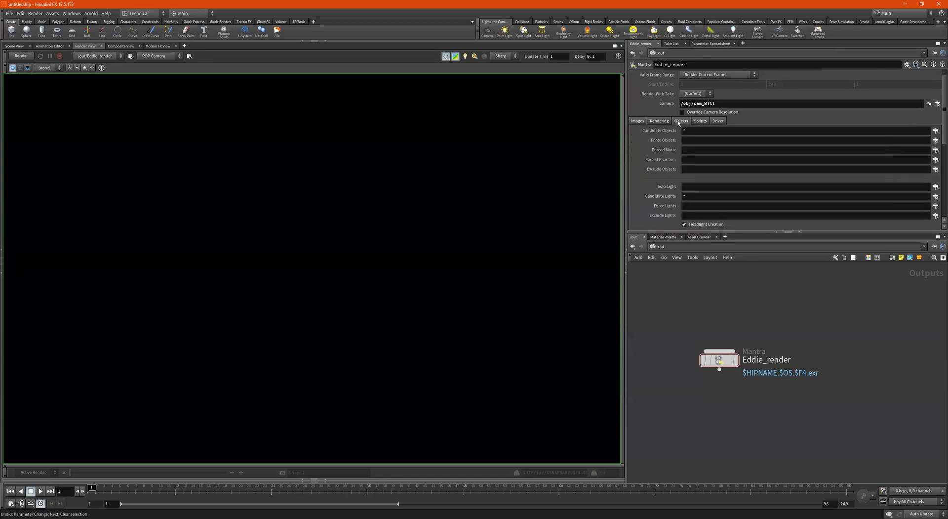
click(667, 122)
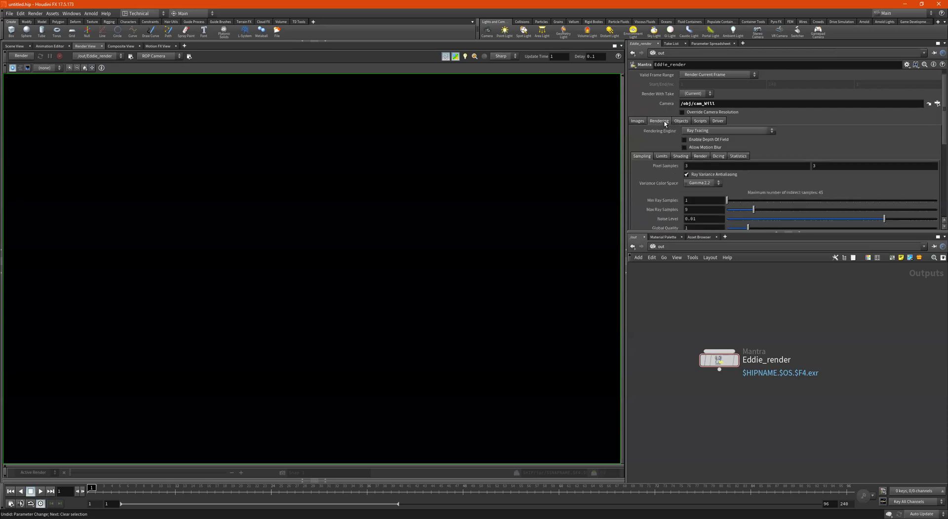
click(680, 122)
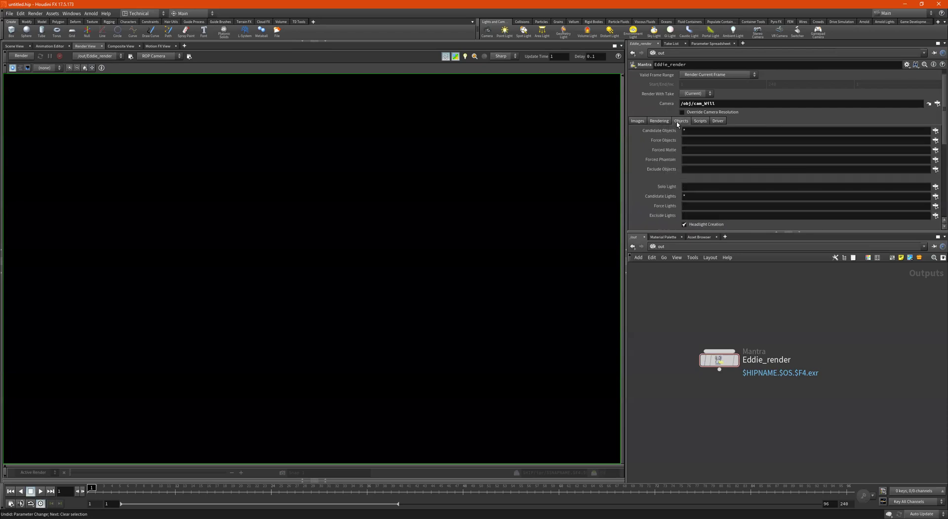
click(661, 122)
click(639, 121)
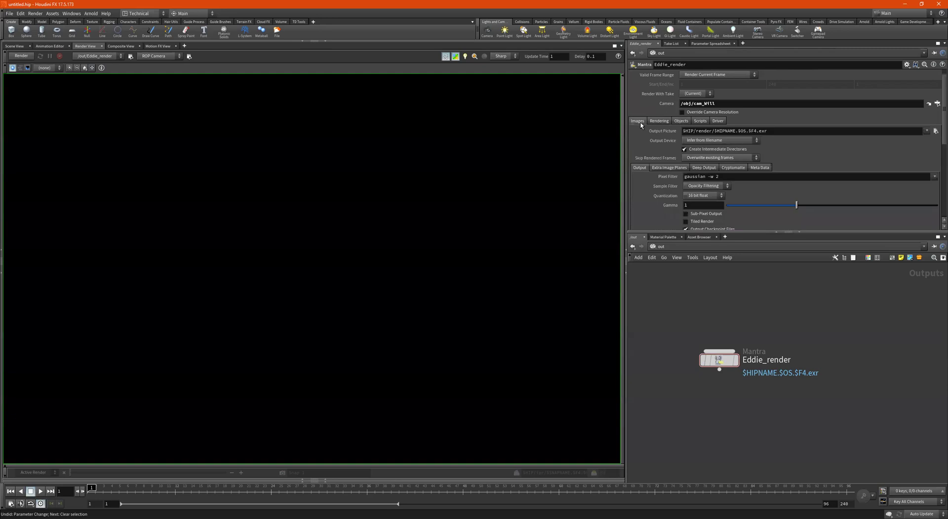
click(660, 121)
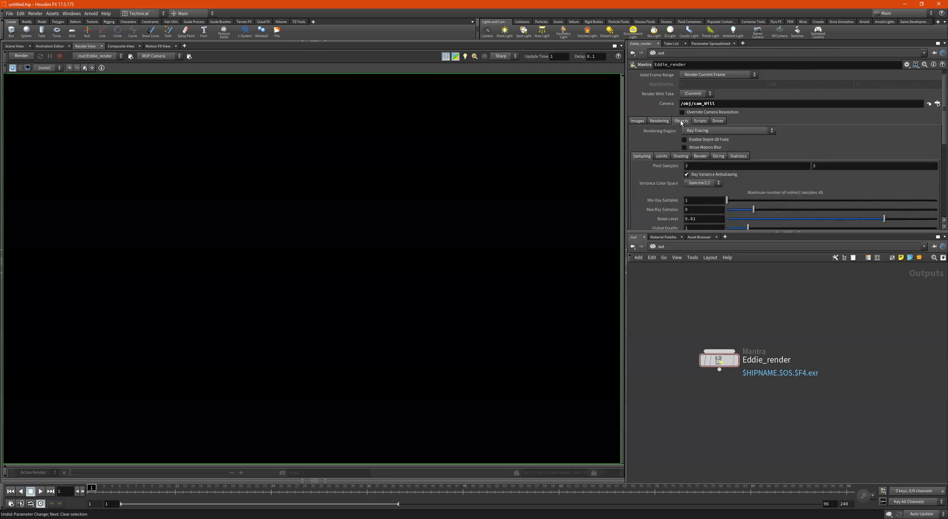
click(681, 121)
click(636, 122)
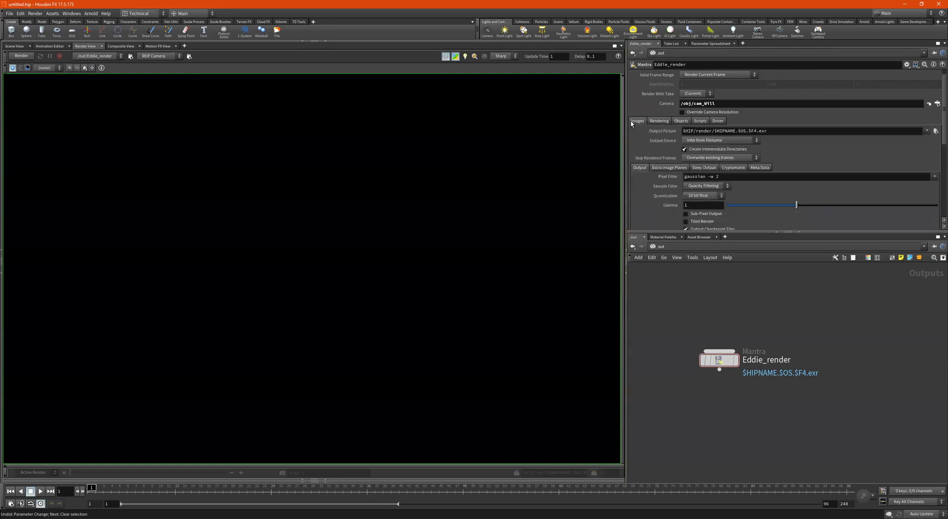
click(666, 124)
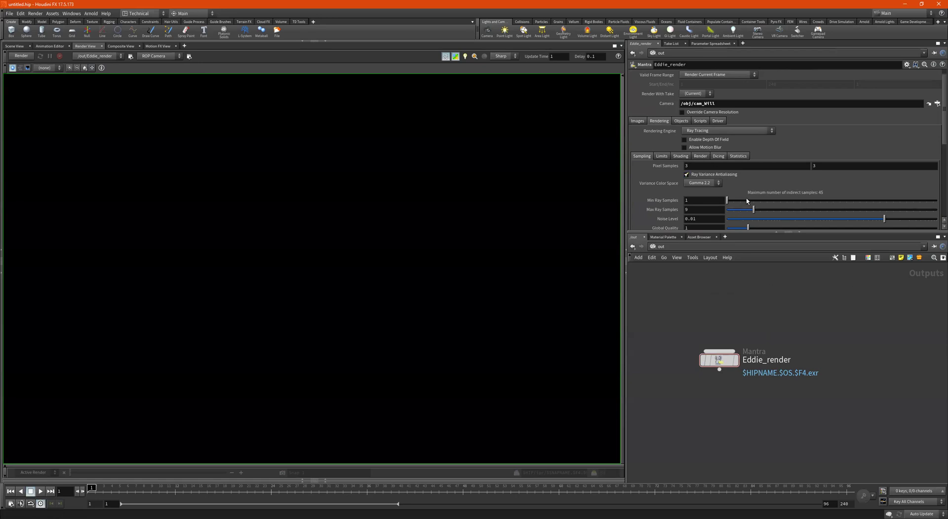
Step: Render Eddie_render in the render view through the ROP Camera and take a snapshot of the image
scroll(753, 174, down, 2)
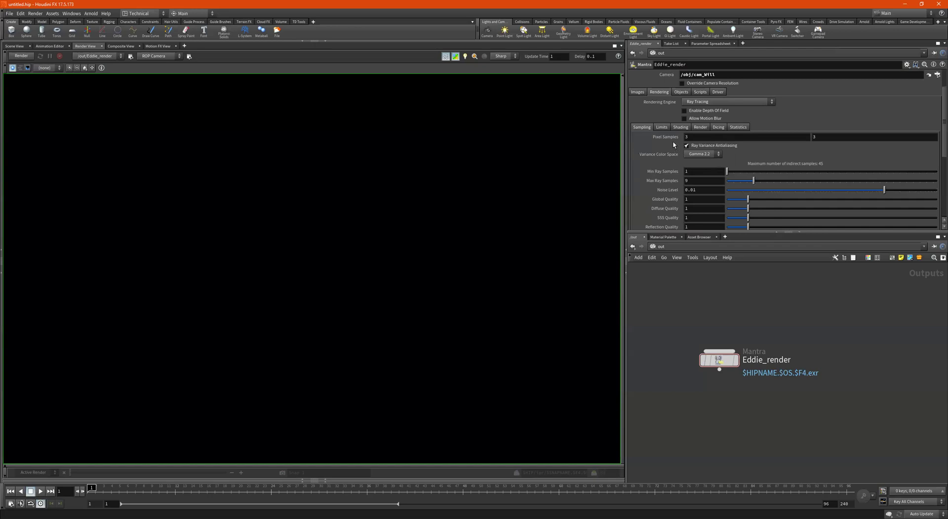
click(29, 56)
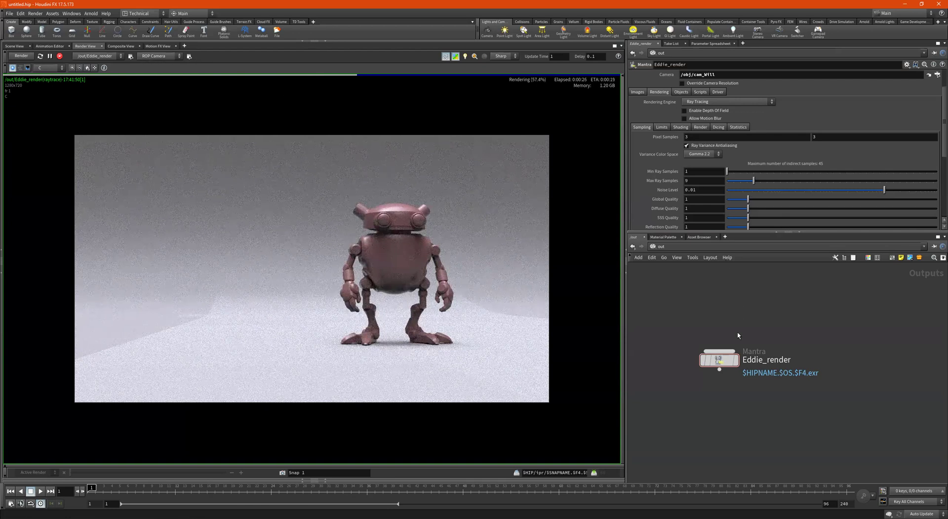
click(162, 56)
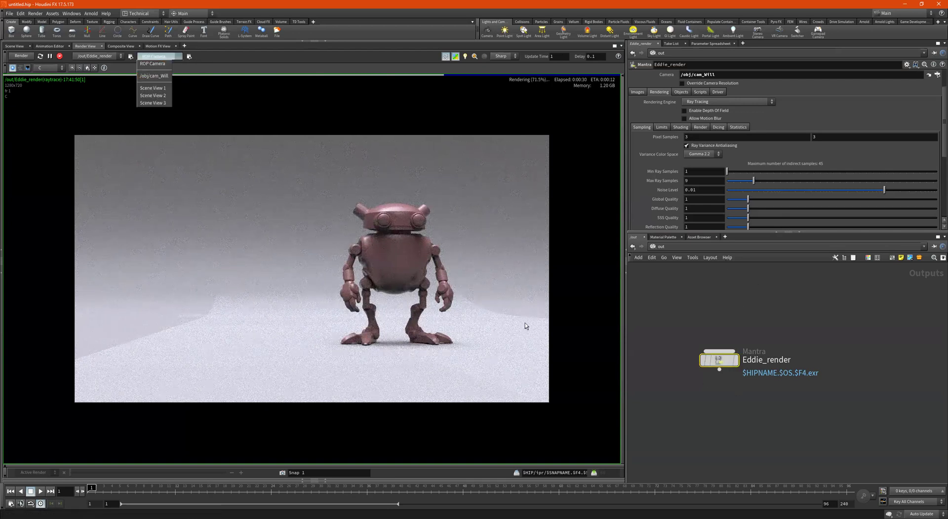
click(672, 403)
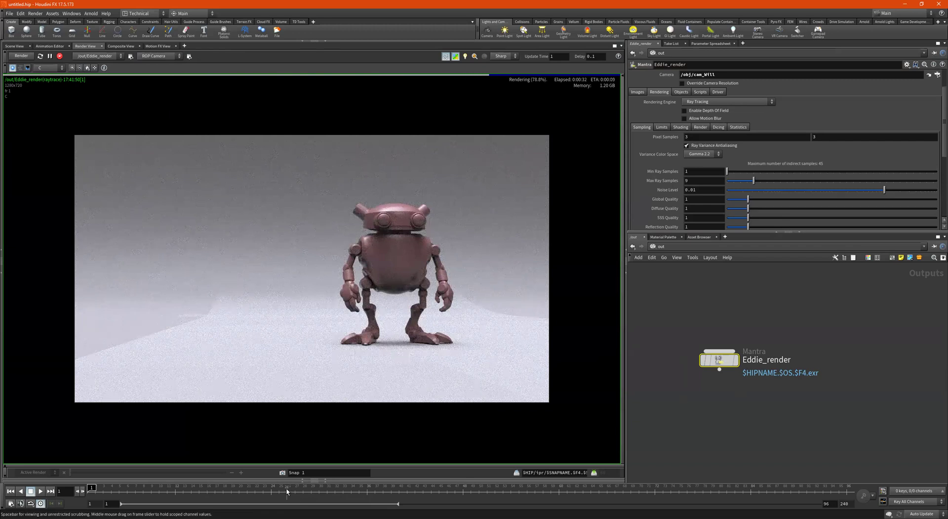
click(283, 473)
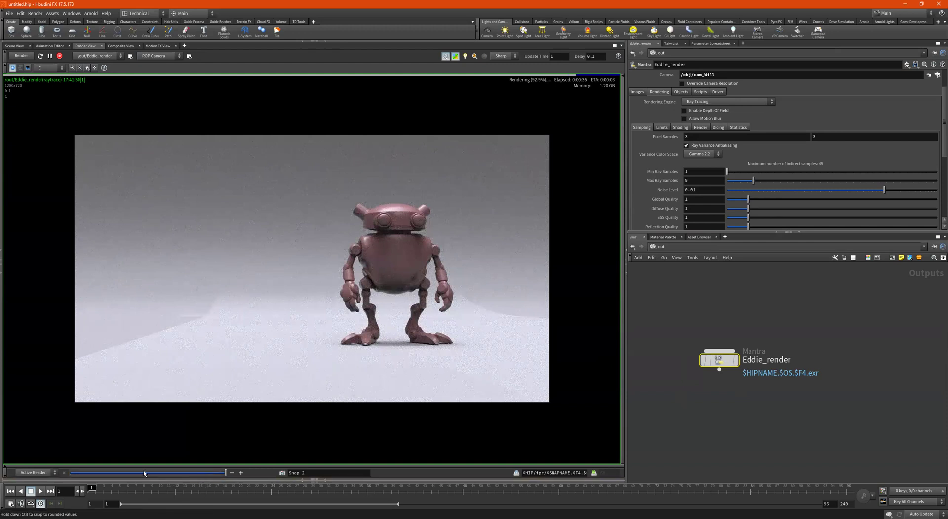
Step: Set the render view's camera to /obj/cam_Will, render again and take another snapshot
click(154, 59)
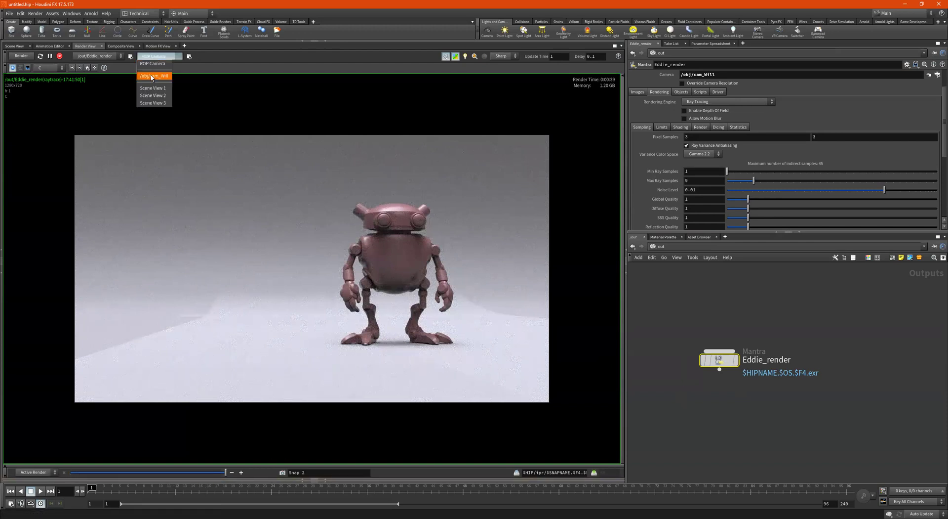
click(154, 76)
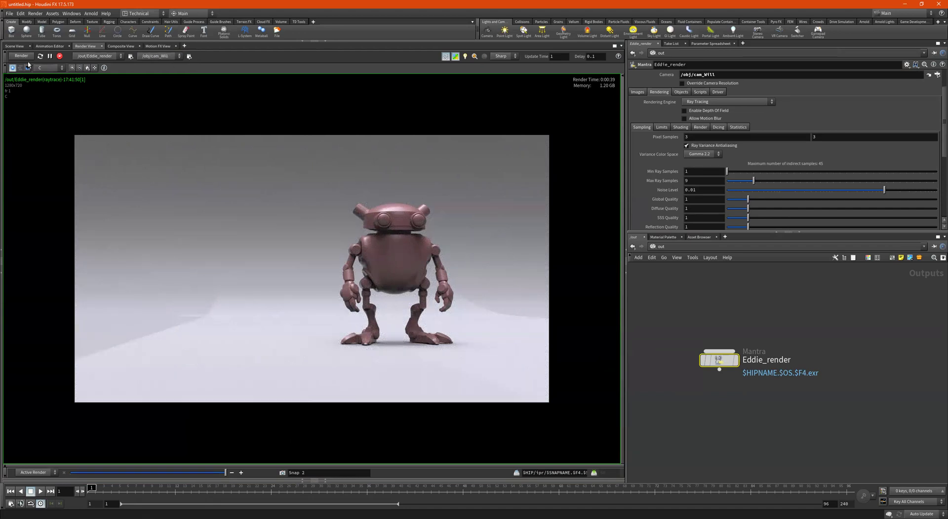
click(21, 56)
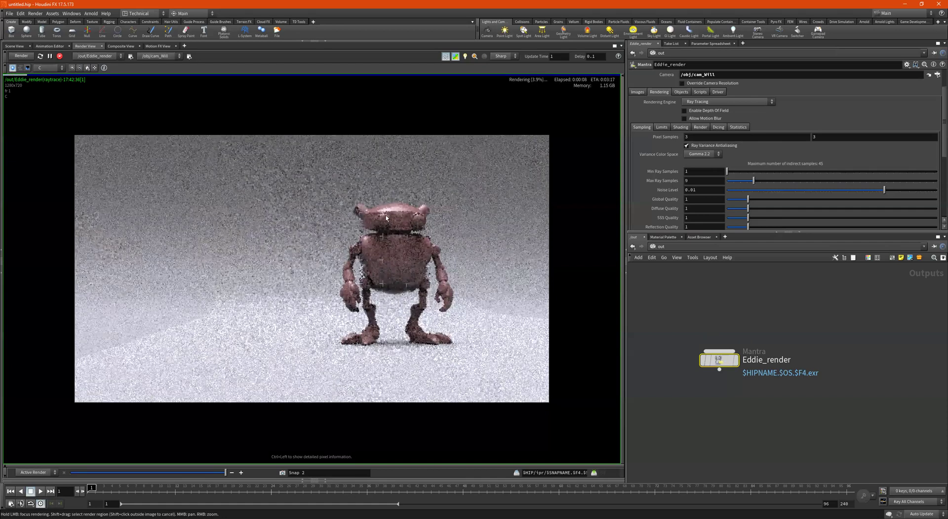
click(14, 46)
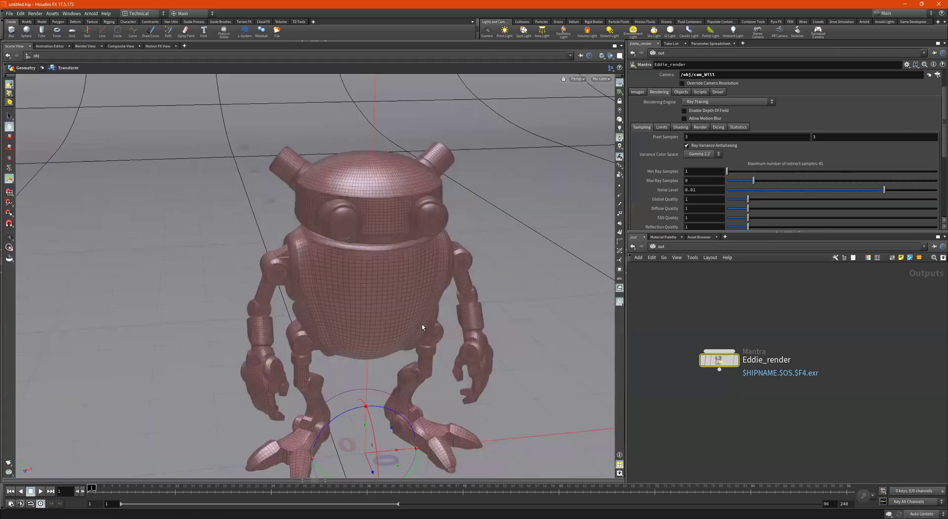
click(84, 46)
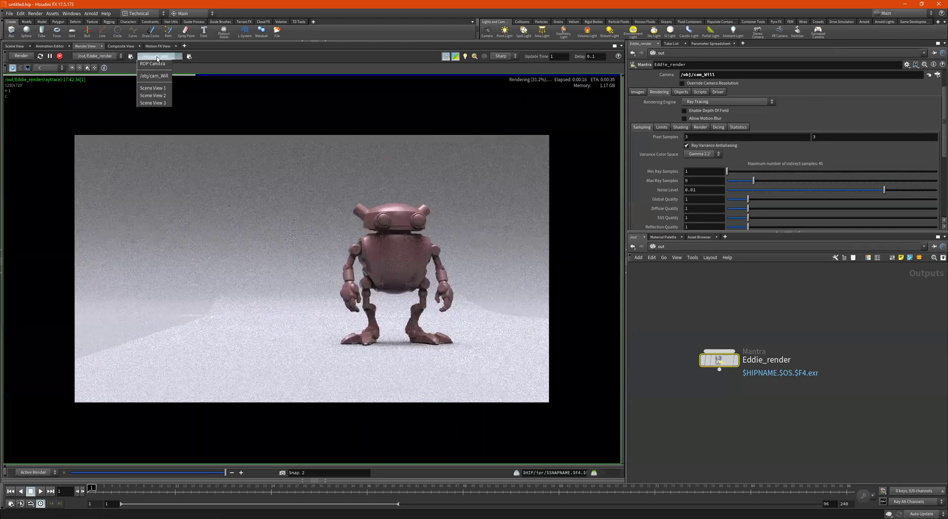
click(231, 66)
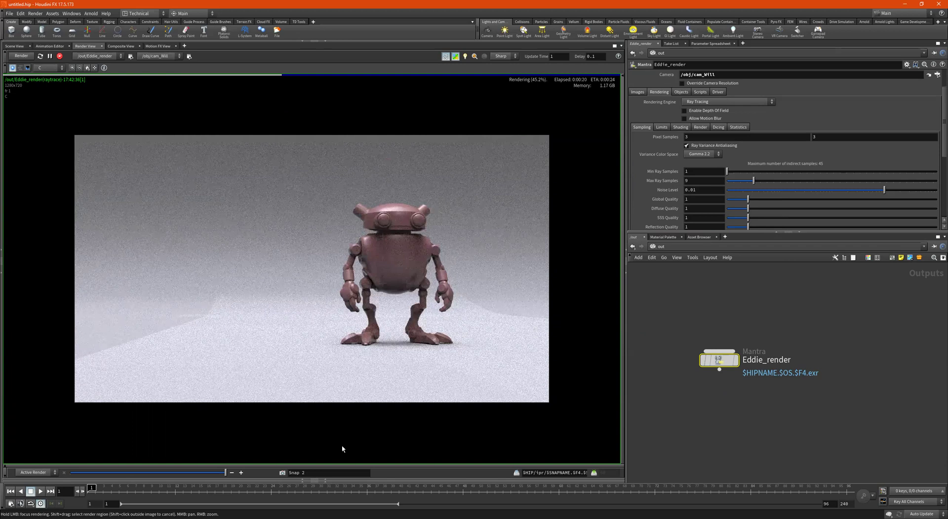
click(283, 472)
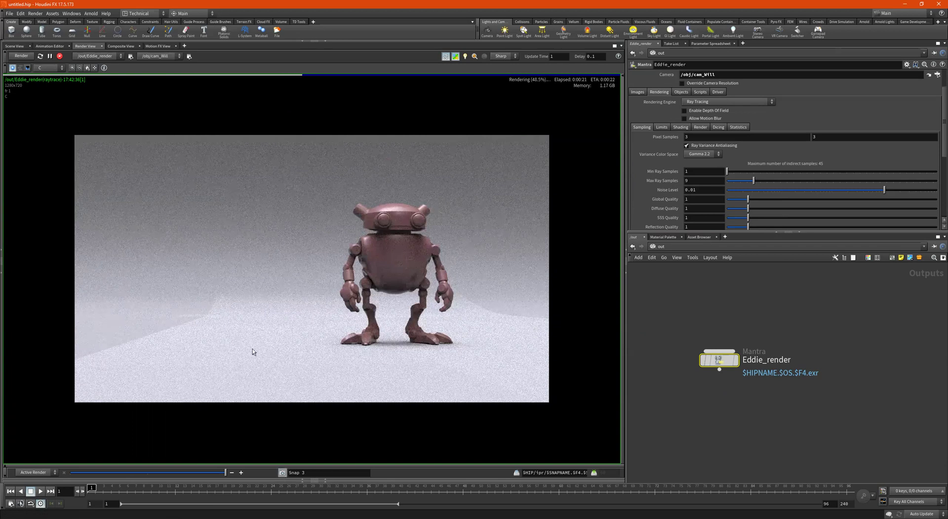
Step: Render through Scene View 1 and Scene View 2, and take a snapshot of the Scene View 2 image
click(157, 55)
click(164, 88)
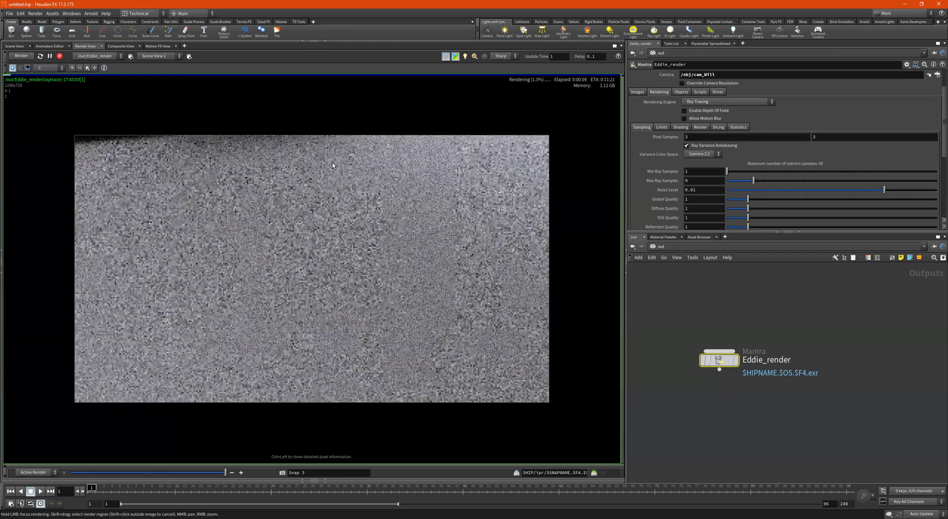
click(172, 56)
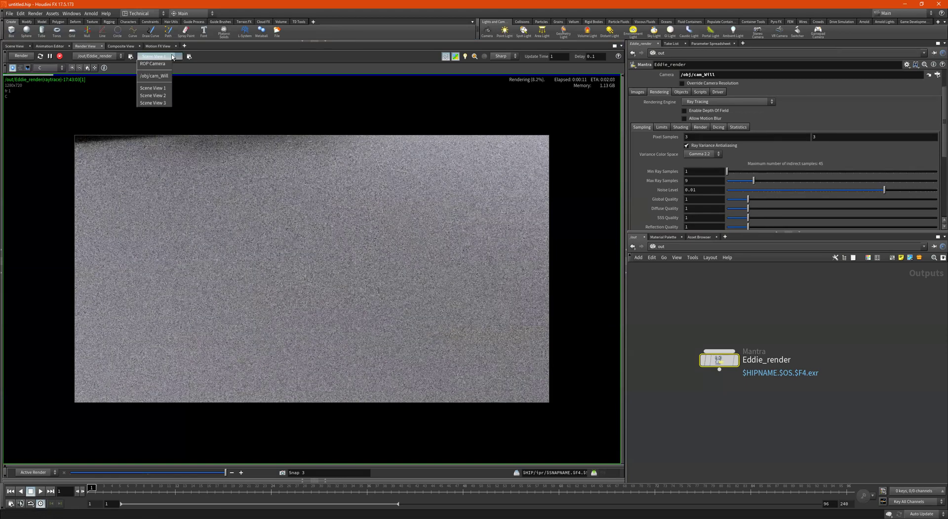
click(153, 95)
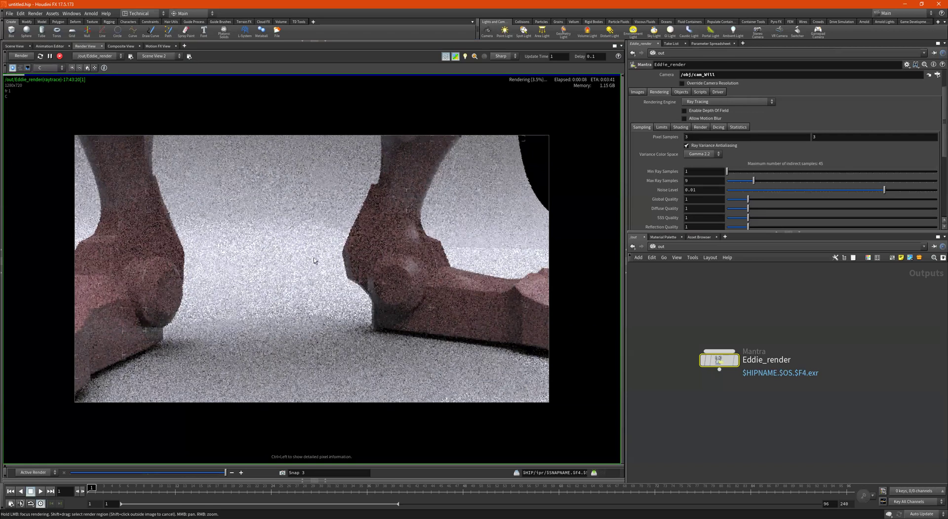
click(155, 56)
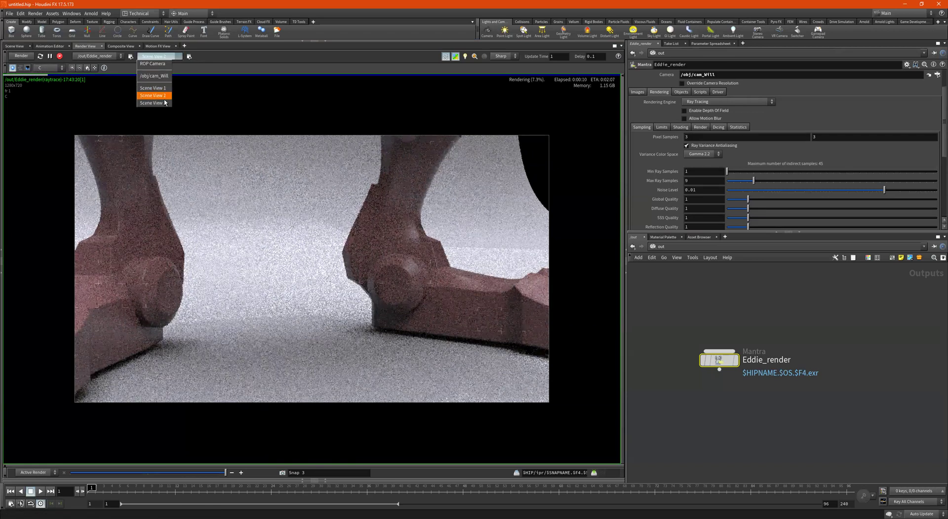
click(282, 473)
Step: Compare Snap 1 with the active render and set the render view's camera back to /obj/cam_Will
drag(233, 474, 70, 473)
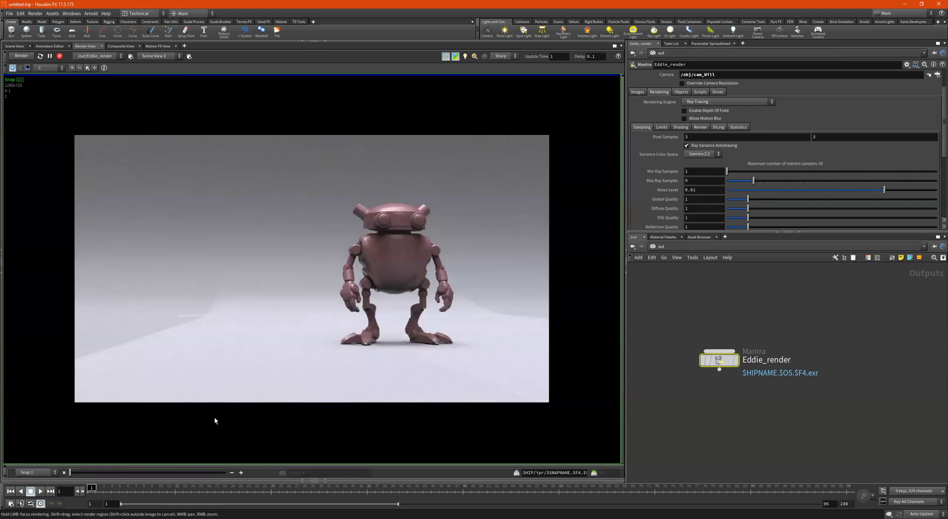
click(225, 472)
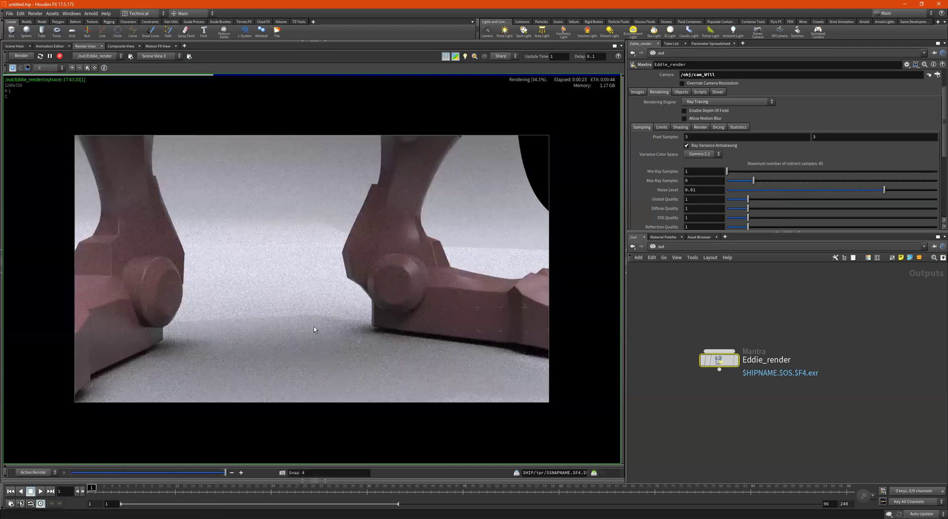
click(162, 55)
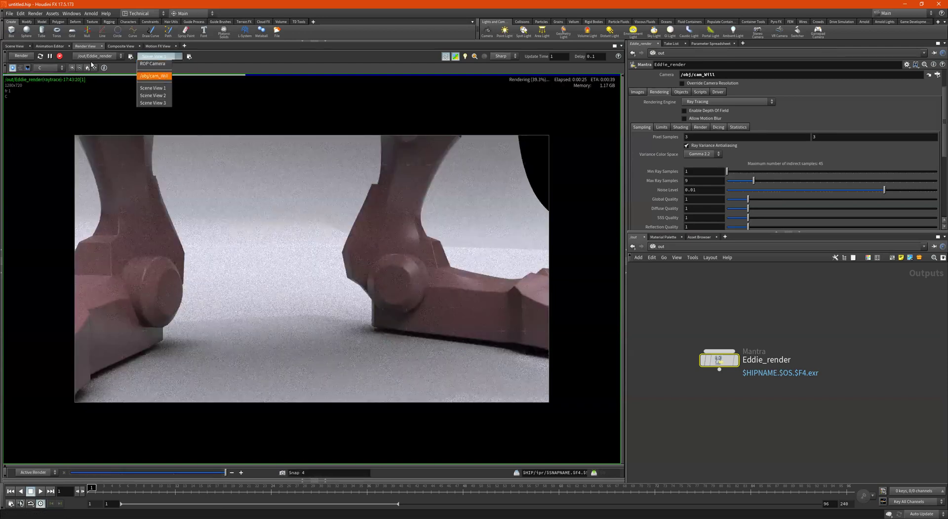
click(154, 75)
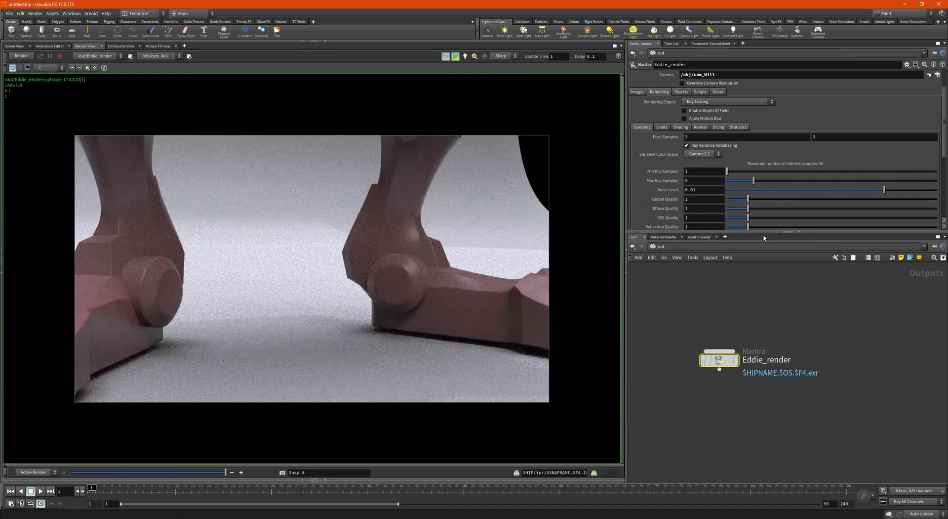
Step: Enlarge the parameter area to show more sampling settings and examine the noise on the robot's ankle in the render
drag(761, 232, 758, 322)
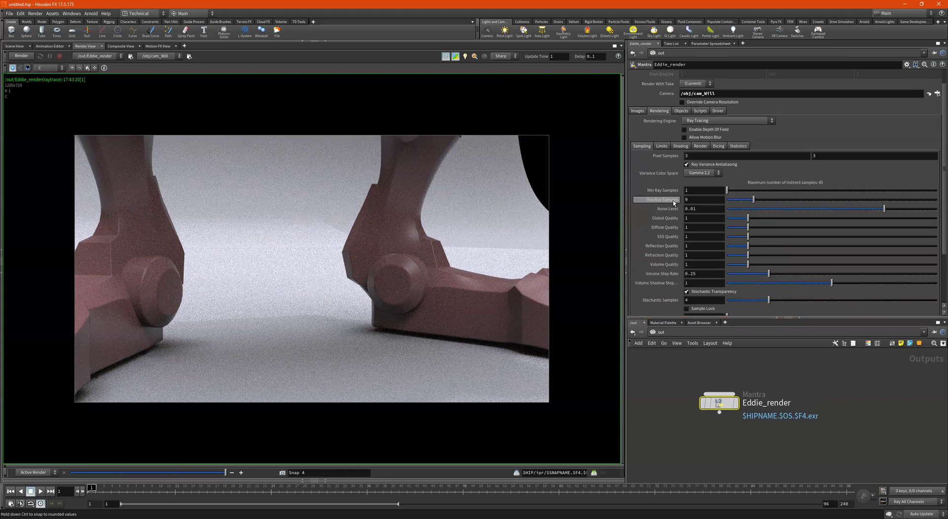
mouse_move(674, 202)
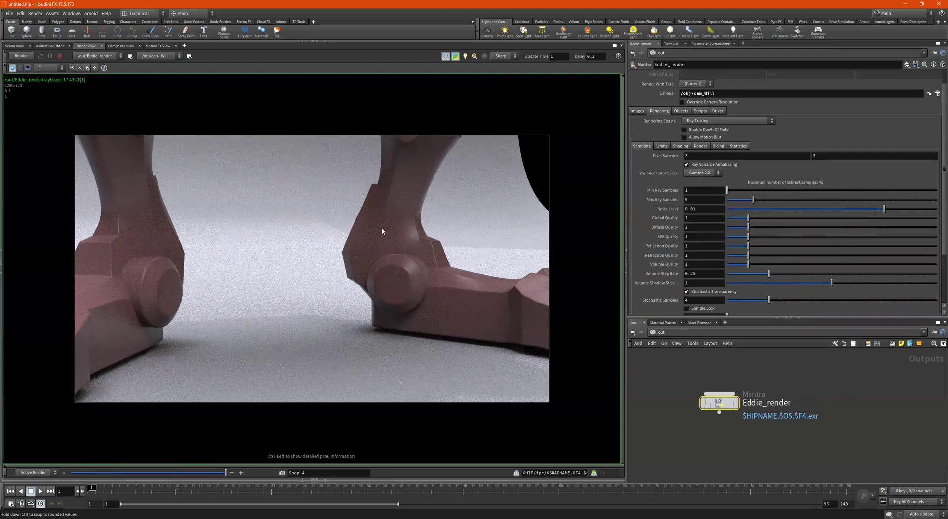
scroll(382, 231, up, 5)
scroll(406, 271, up, 4)
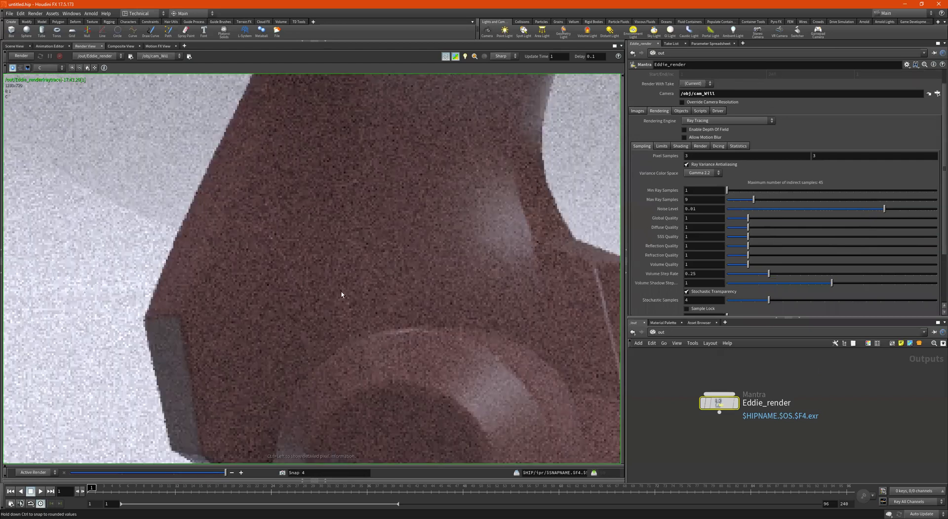
scroll(398, 311, down, 4)
scroll(398, 311, down, 6)
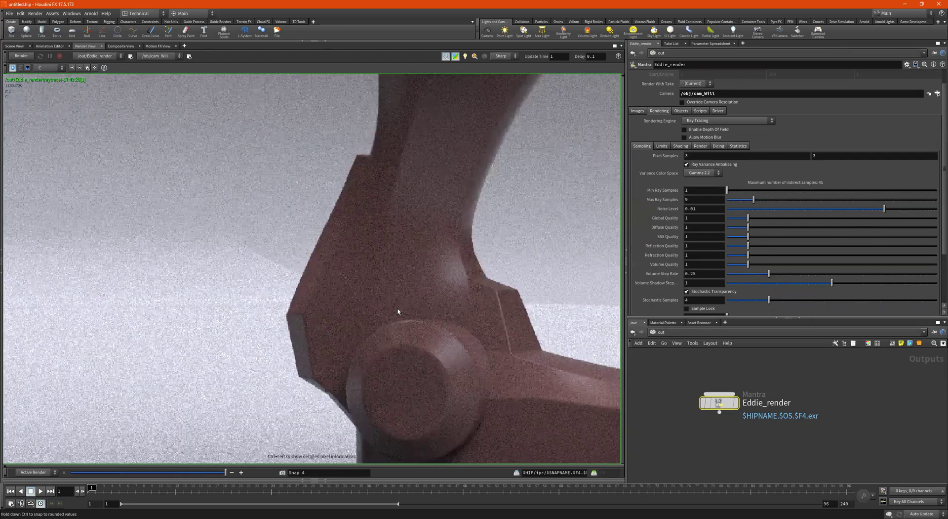
middle_drag(454, 316, 467, 269)
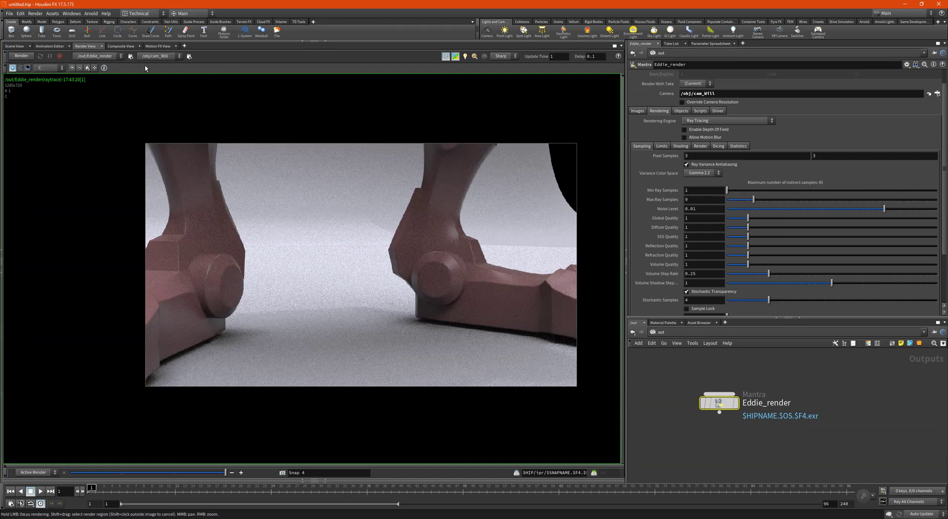
Step: Render the full image through /obj/cam_Will, take a snapshot and compare Snap 4 with the active render
click(22, 56)
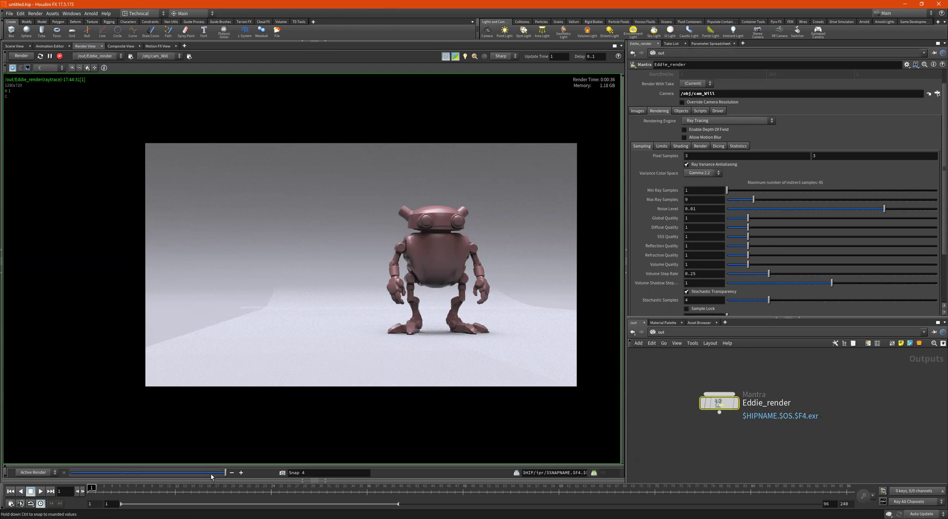
mouse_move(183, 474)
mouse_down()
mouse_move(229, 472)
mouse_move(197, 476)
mouse_up()
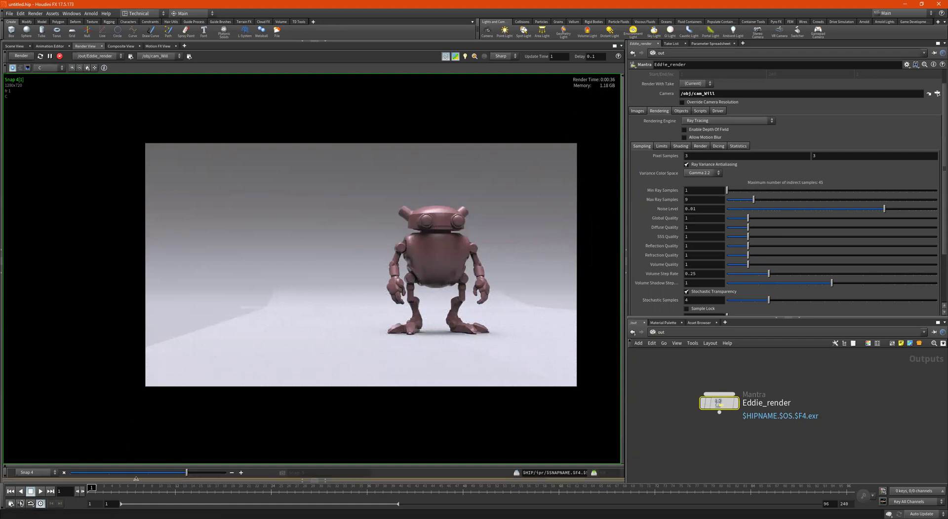
drag(187, 472, 258, 476)
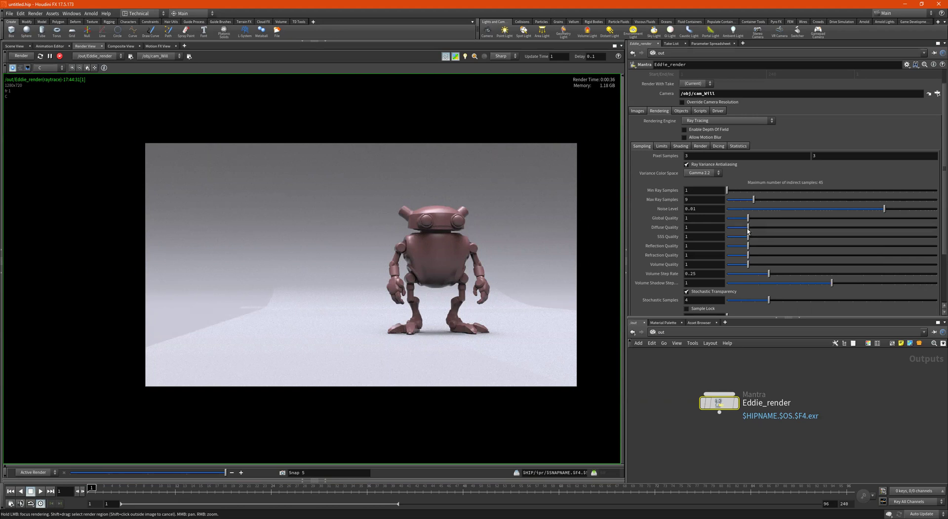
Step: Set the Refraction Quality in the Mantra node's sampling settings to 2
drag(748, 257, 764, 255)
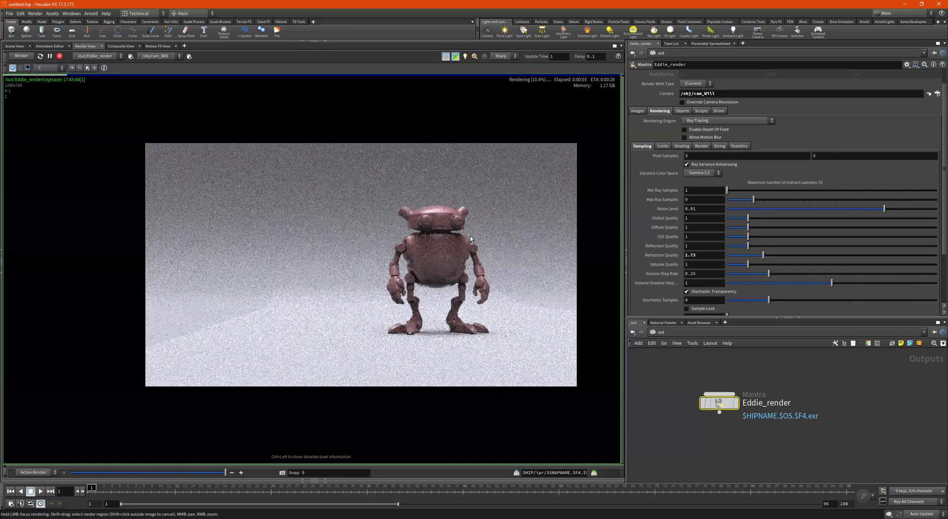
drag(713, 254, 555, 255)
text(2)
key(Return)
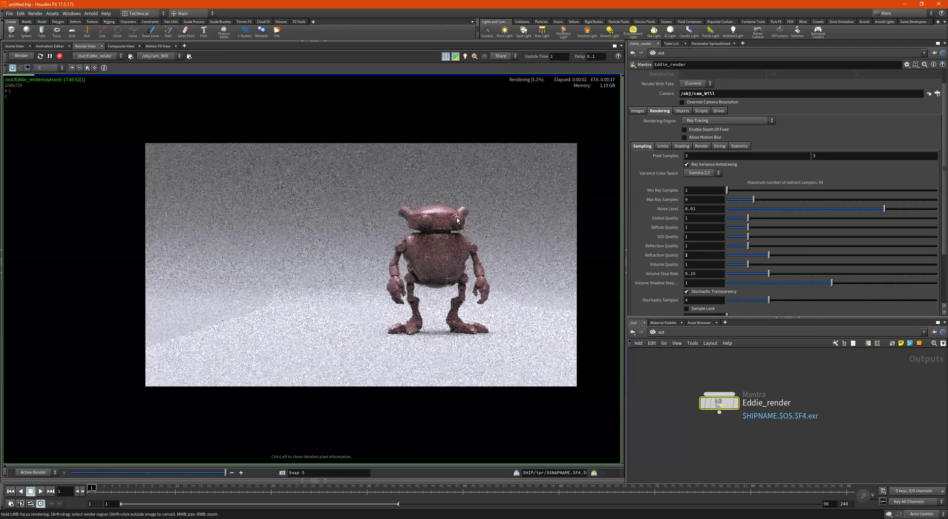
Step: Examine the noise on the robot's body and head up close while the image re-renders
scroll(457, 221, up, 1)
scroll(457, 221, up, 3)
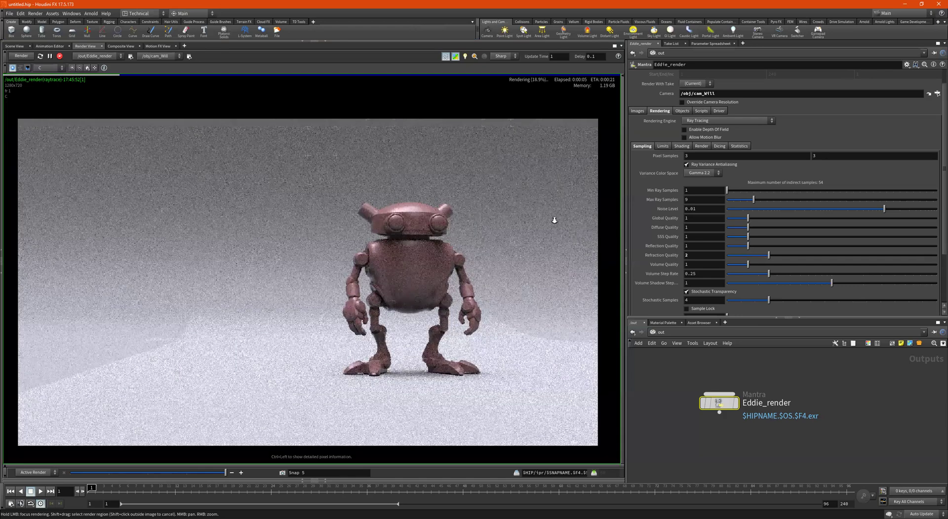
scroll(444, 235, up, 5)
scroll(427, 251, down, 4)
middle_drag(431, 255, 269, 242)
scroll(418, 249, down, 2)
scroll(472, 236, up, 3)
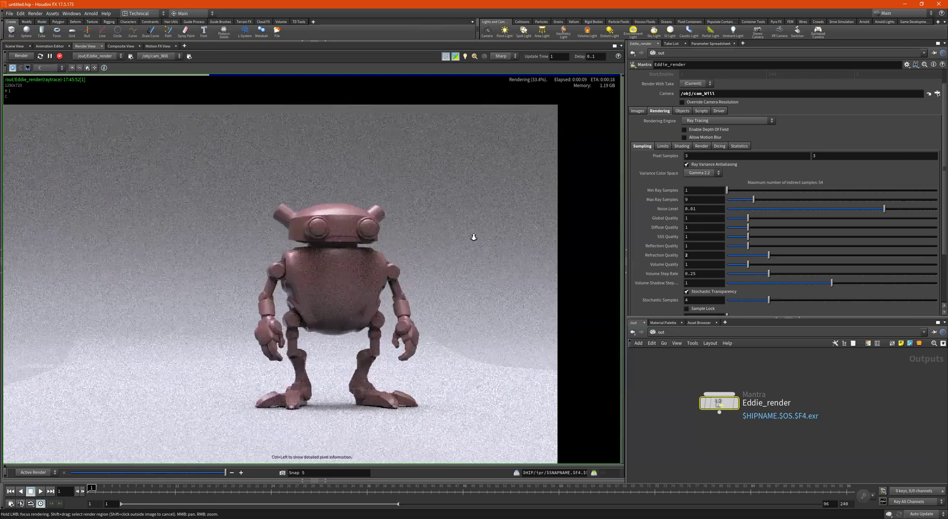
scroll(450, 204, up, 2)
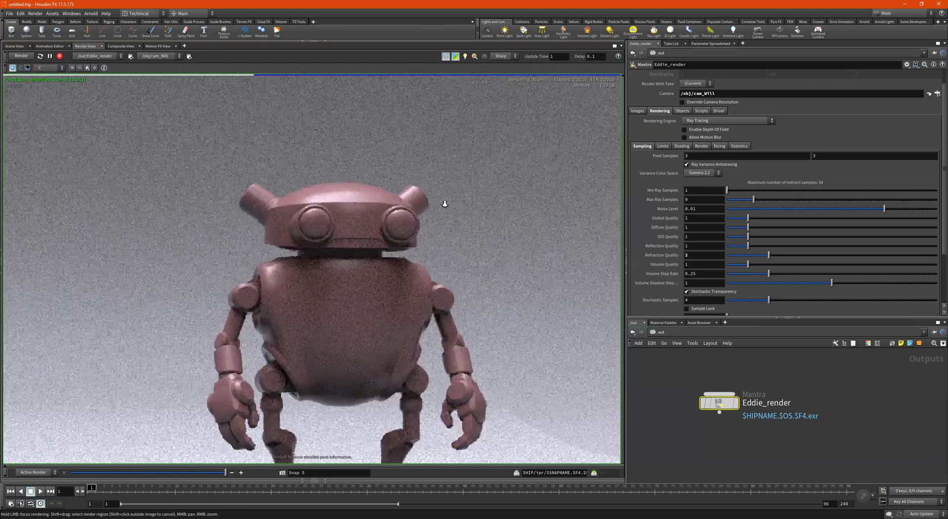
scroll(379, 225, up, 3)
scroll(384, 248, up, 1)
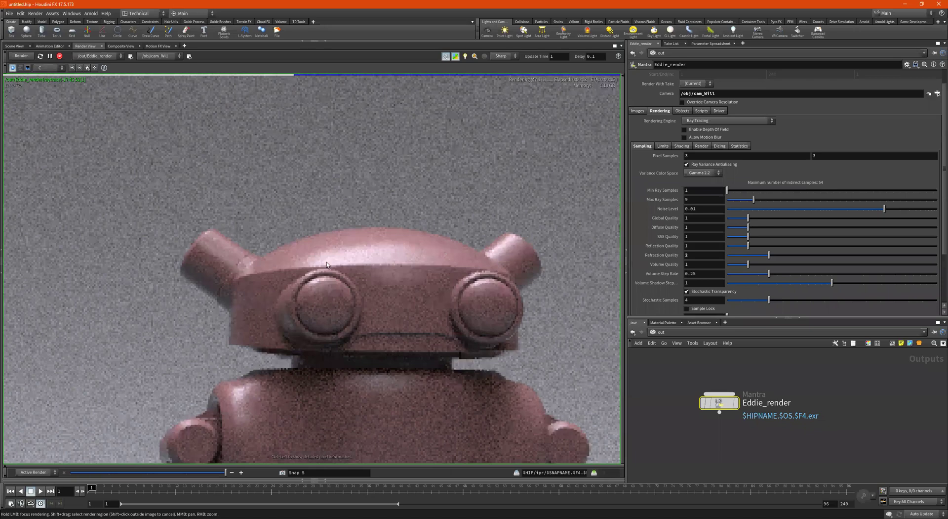
scroll(451, 261, up, 4)
right_drag(472, 246, 474, 246)
middle_drag(473, 249, 463, 250)
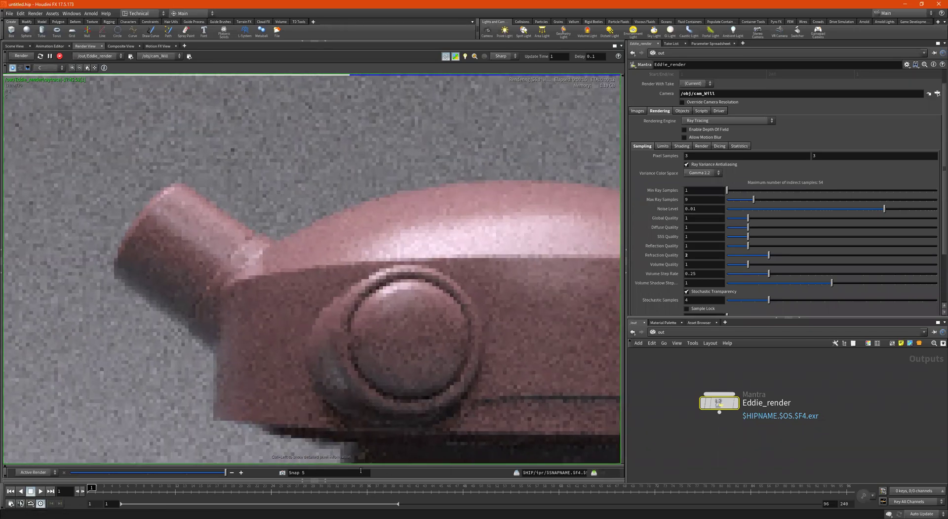
Step: Compare Snap 4 with the active render on the robot's eye and ear, then examine the whole head and torso
drag(222, 475, 200, 472)
click(193, 474)
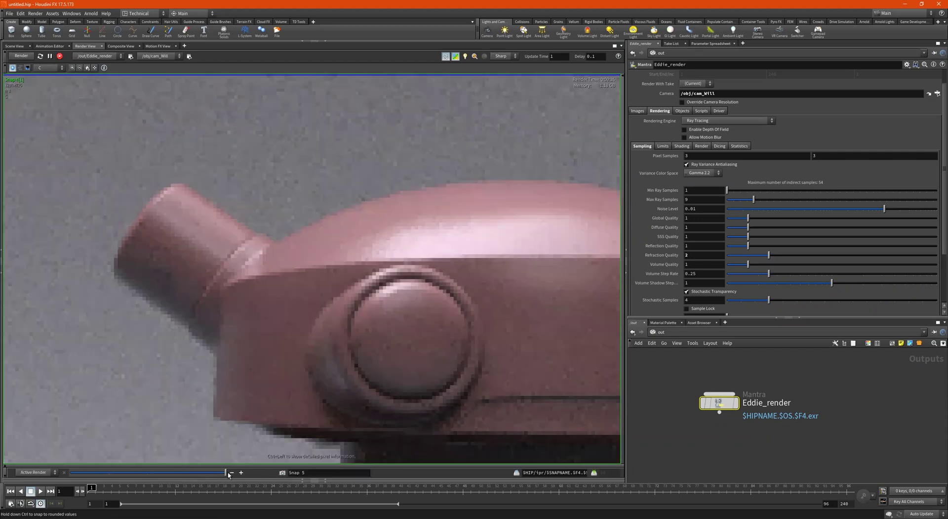
drag(193, 478, 239, 482)
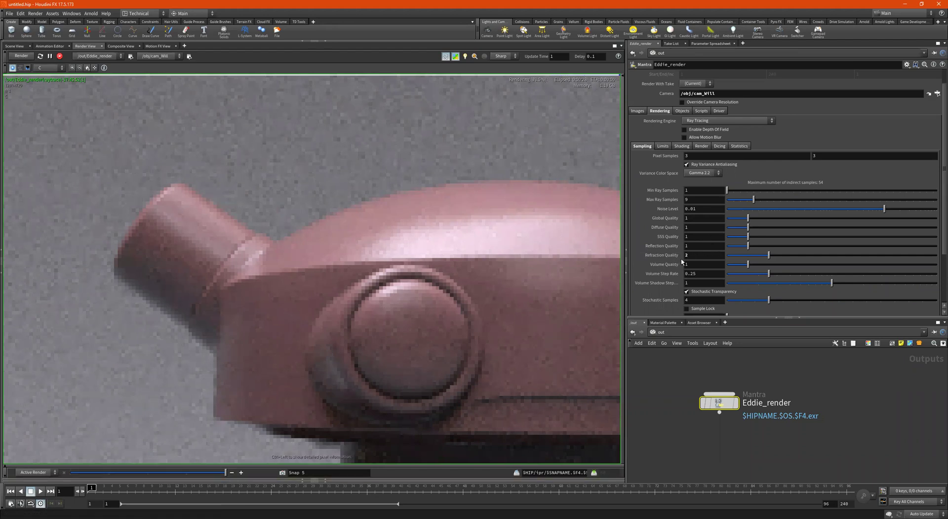
drag(223, 472, 188, 486)
scroll(145, 290, up, 5)
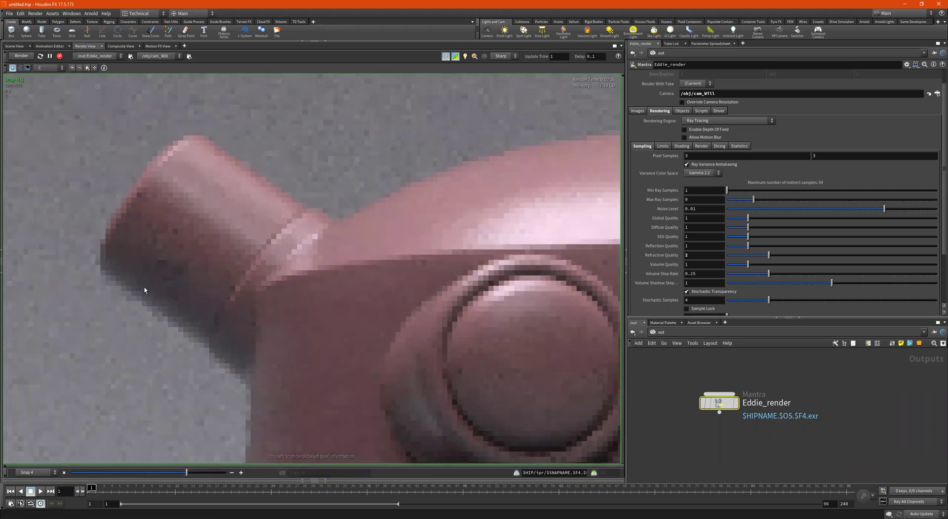
drag(195, 472, 231, 478)
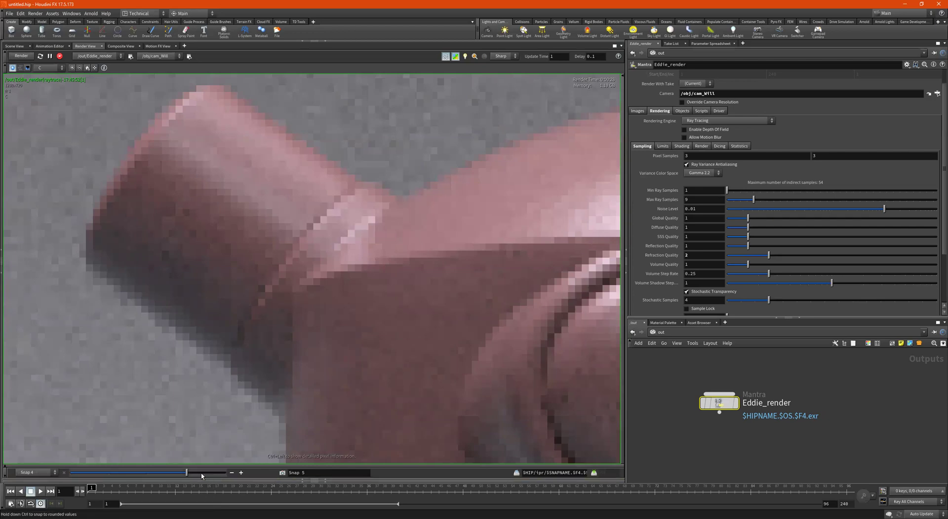
scroll(279, 364, down, 10)
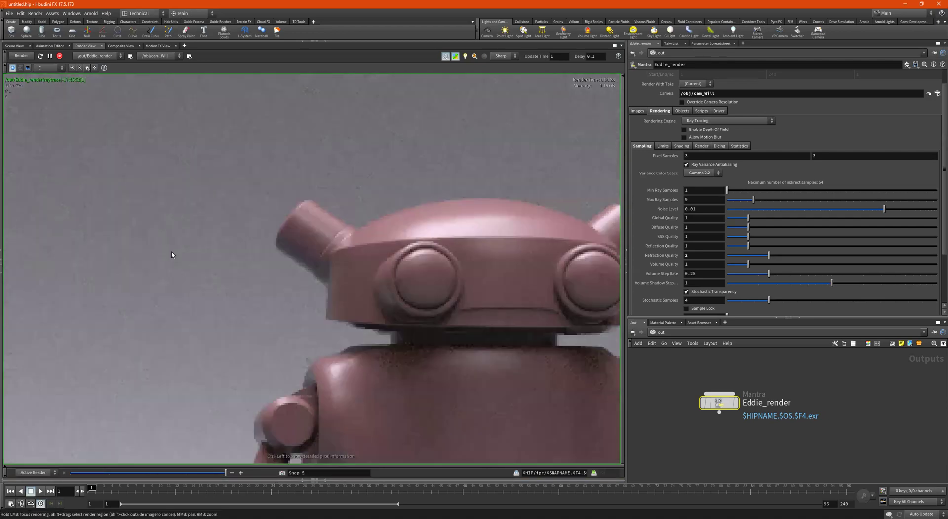
middle_drag(419, 229, 362, 181)
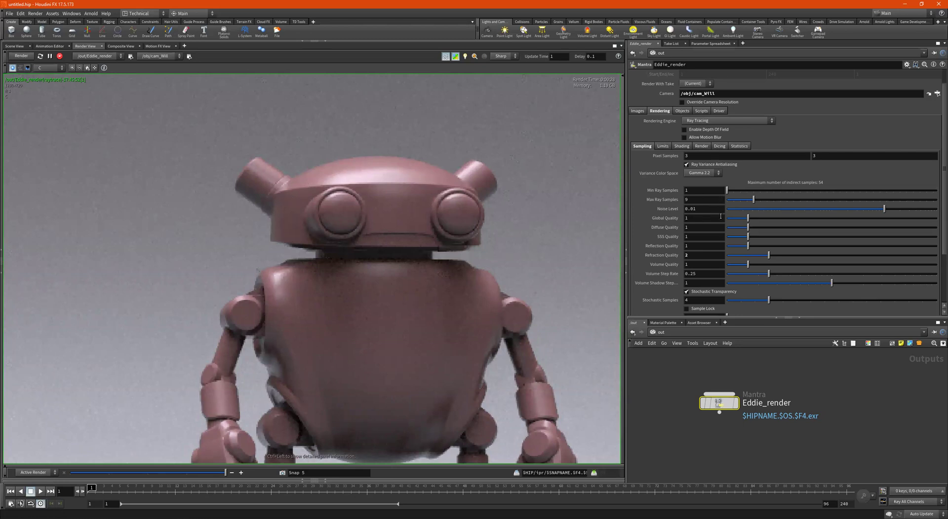
Step: Set the Refraction Quality back to 1
double_click(703, 255)
text(1)
key(Return)
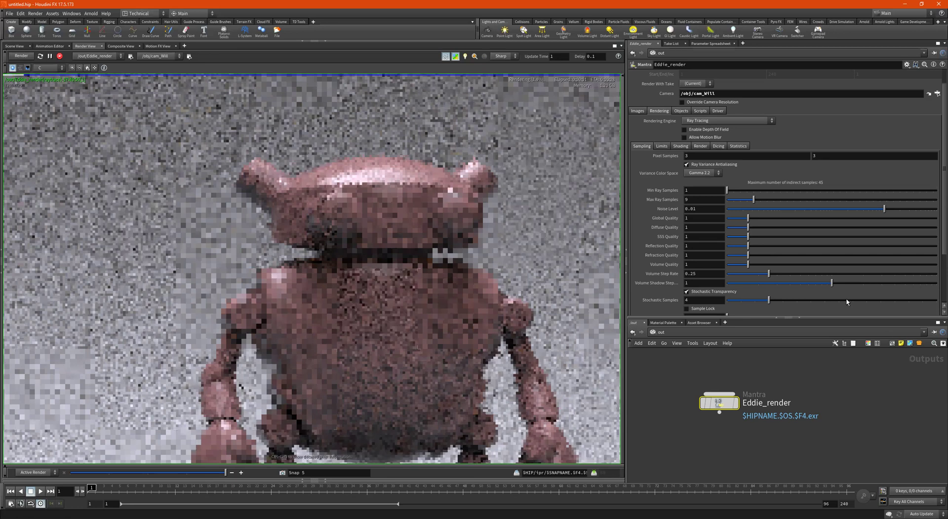
Step: Set the Diffuse Limit in the Mantra node's ray limits to 1
scroll(846, 301, down, 2)
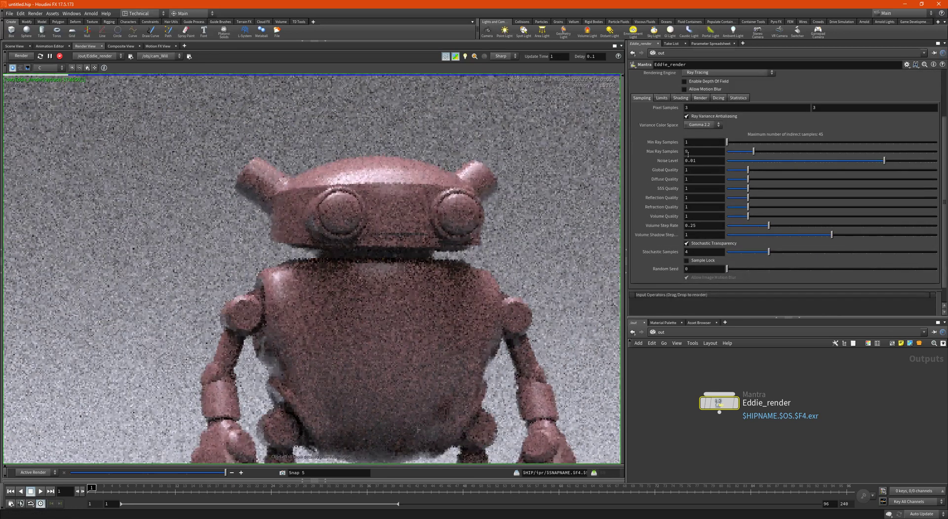
scroll(688, 154, up, 2)
click(662, 127)
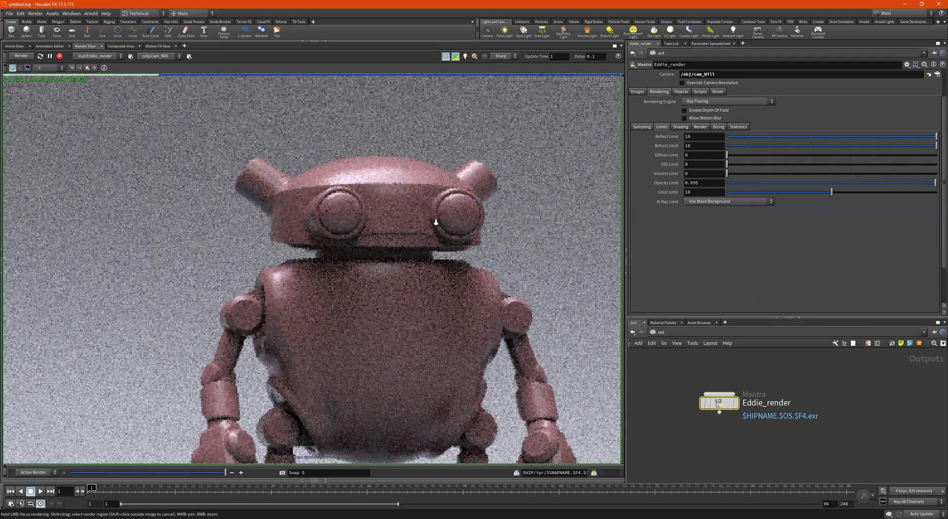
scroll(436, 223, down, 3)
scroll(353, 263, down, 3)
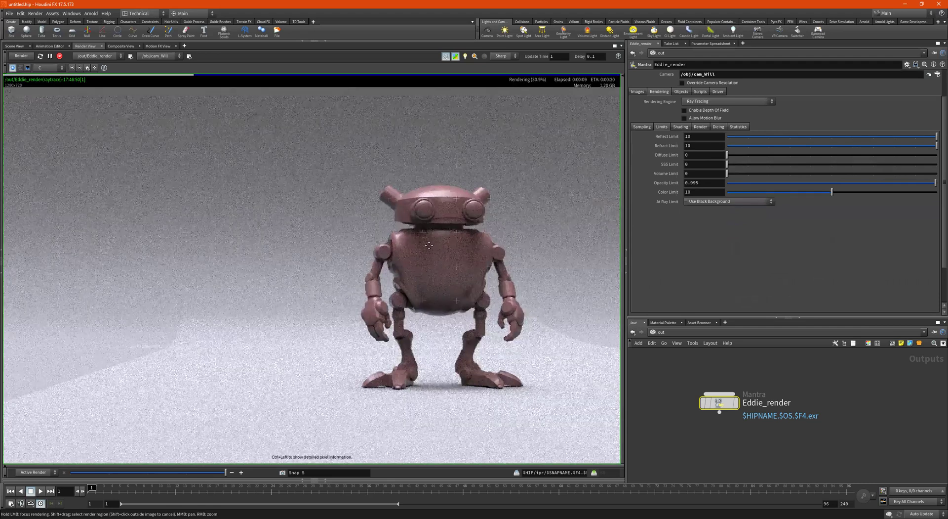
scroll(425, 250, down, 1)
middle_drag(412, 252, 394, 242)
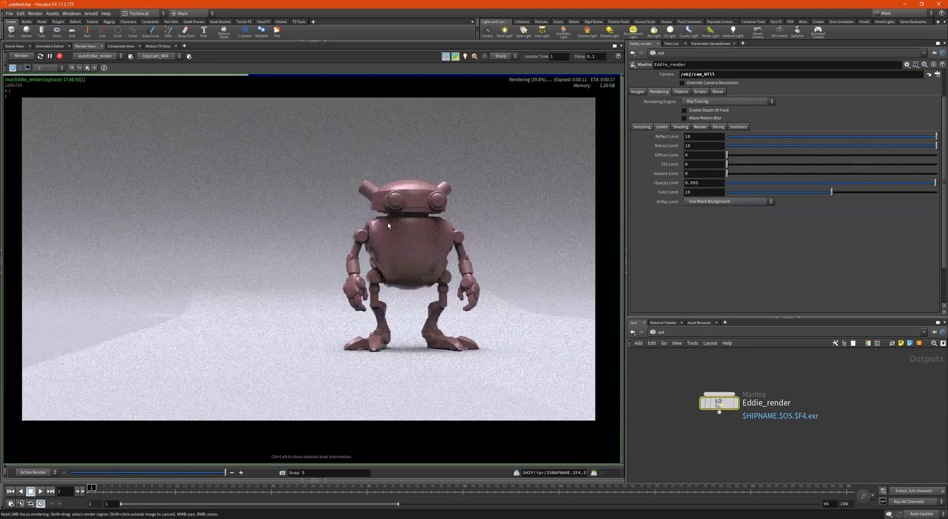
click(750, 155)
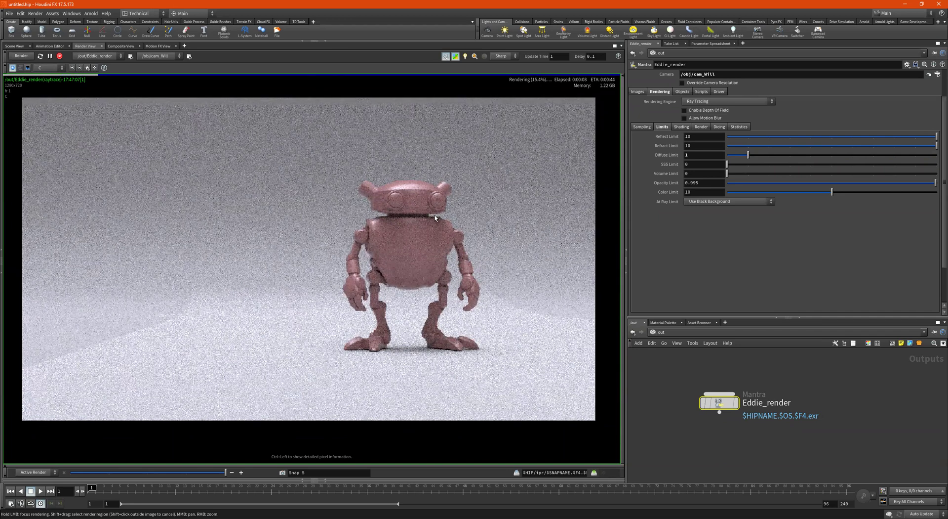
Step: Compare Snap 4 with the active render on the whole robot to judge the effect of the diffuse bounce
scroll(435, 218, up, 2)
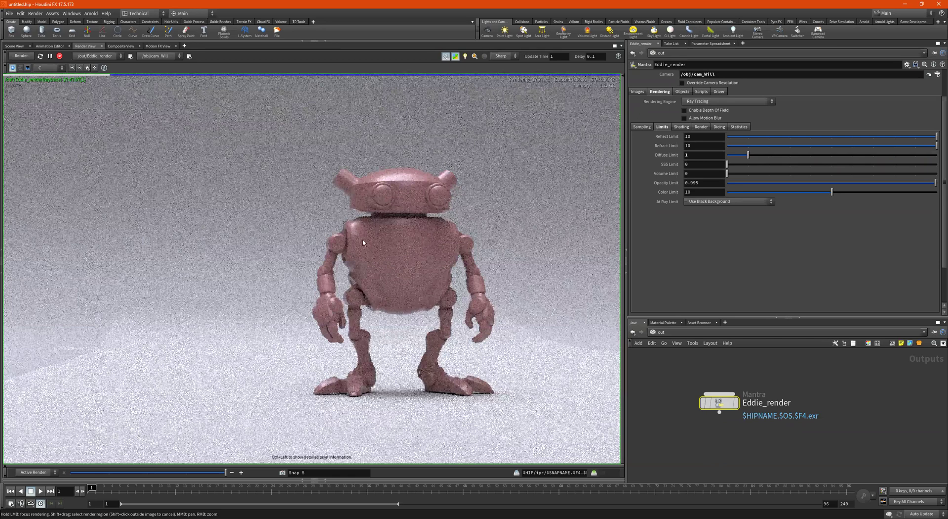
scroll(366, 243, up, 1)
scroll(411, 246, down, 1)
middle_drag(402, 293, 339, 258)
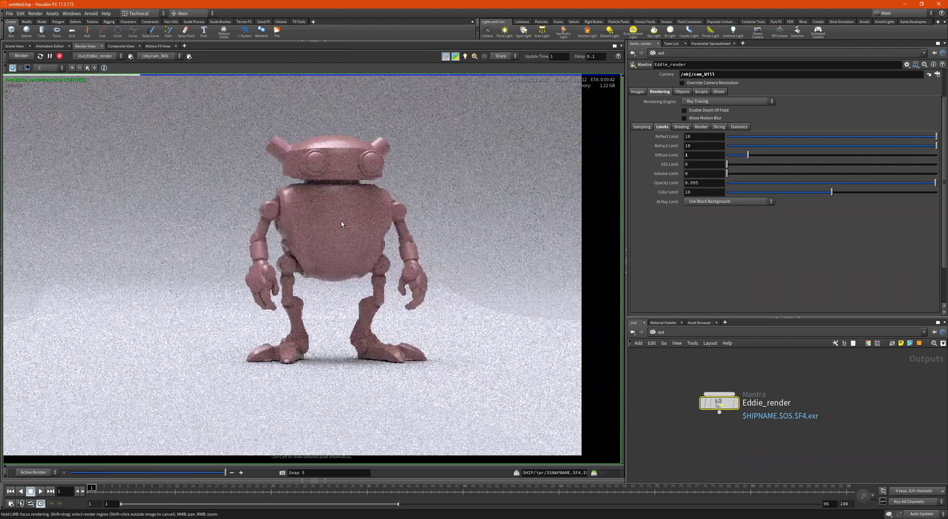
scroll(339, 258, up, 1)
click(200, 472)
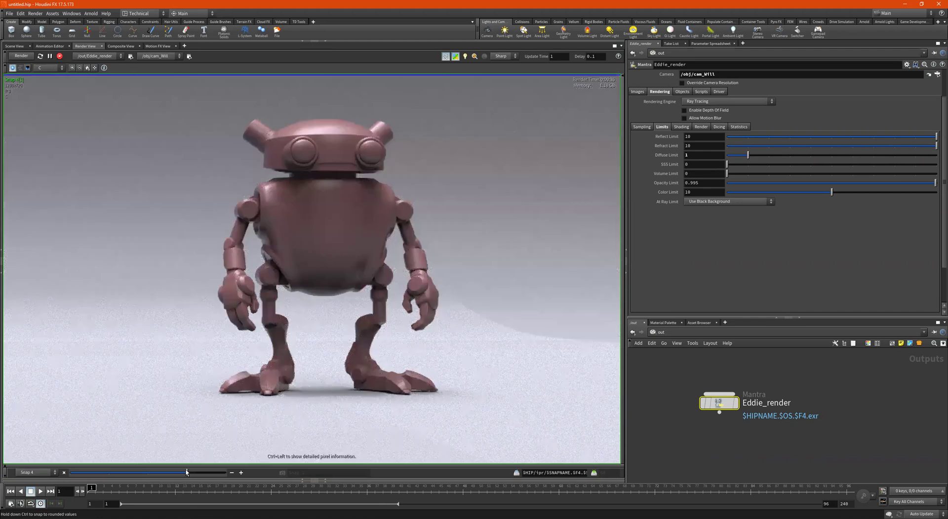
click(226, 472)
drag(207, 473, 187, 473)
click(208, 473)
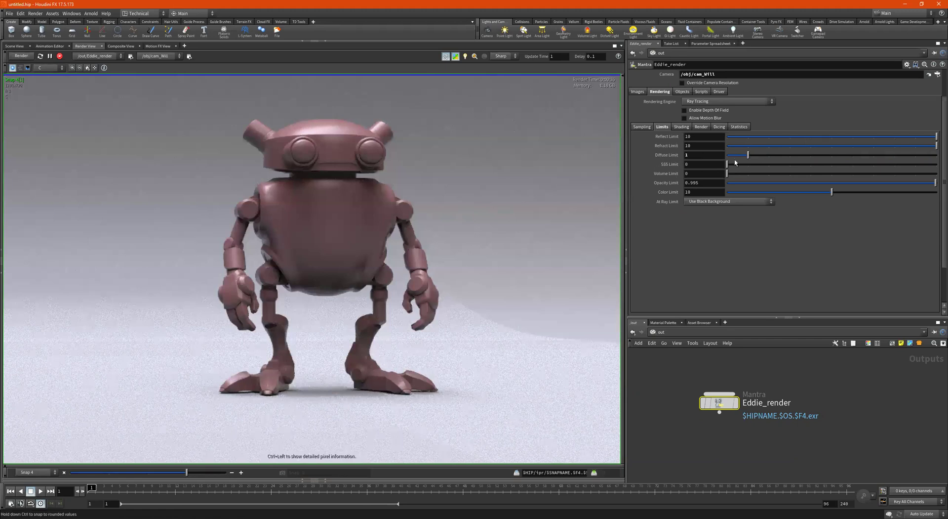
drag(187, 472, 228, 477)
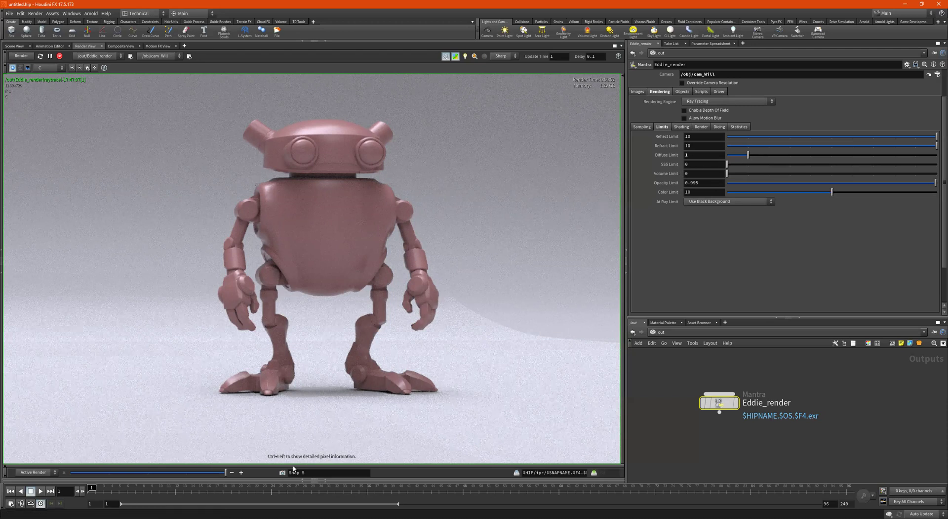
drag(225, 473, 203, 474)
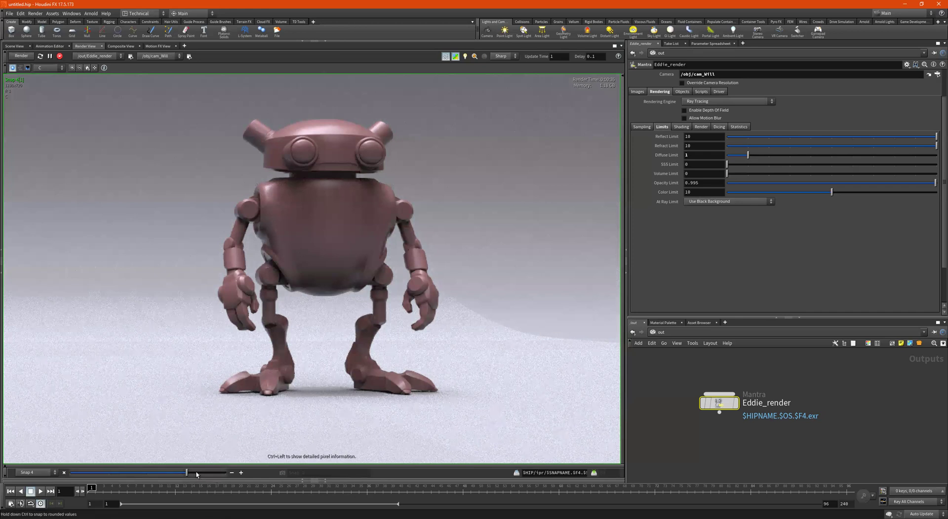
drag(197, 474, 229, 473)
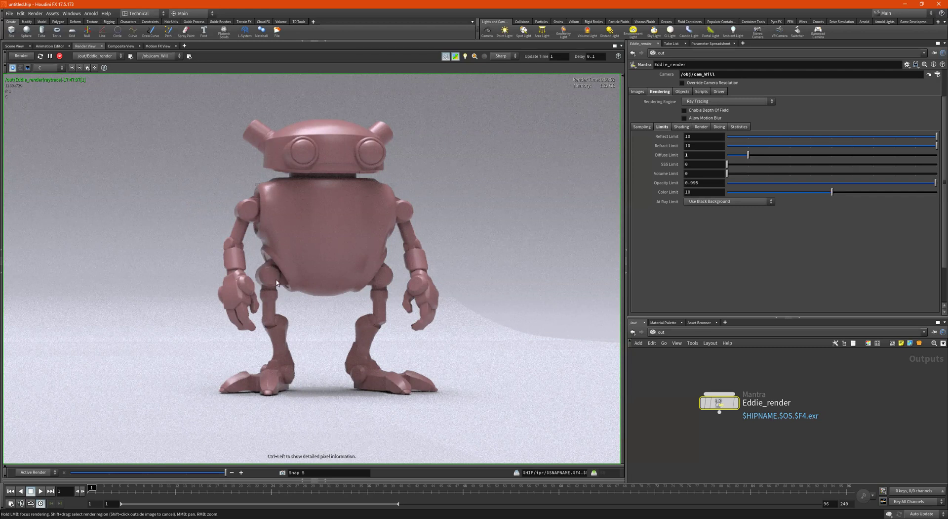
Step: Compare the shading around the robot's arm, hip and lower torso up close between Snap 4 and the active render
right_drag(284, 278, 245, 415)
drag(225, 472, 212, 488)
right_drag(414, 272, 323, 285)
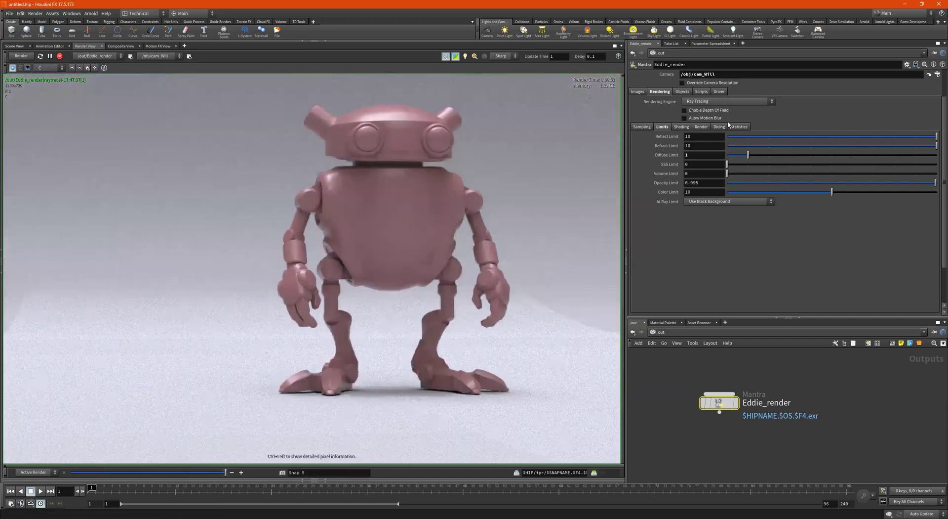
right_drag(268, 261, 533, 258)
middle_drag(362, 229, 184, 229)
right_drag(183, 229, 341, 244)
mouse_move(197, 468)
mouse_down()
mouse_move(206, 484)
mouse_move(180, 484)
mouse_move(220, 484)
mouse_move(200, 485)
mouse_up()
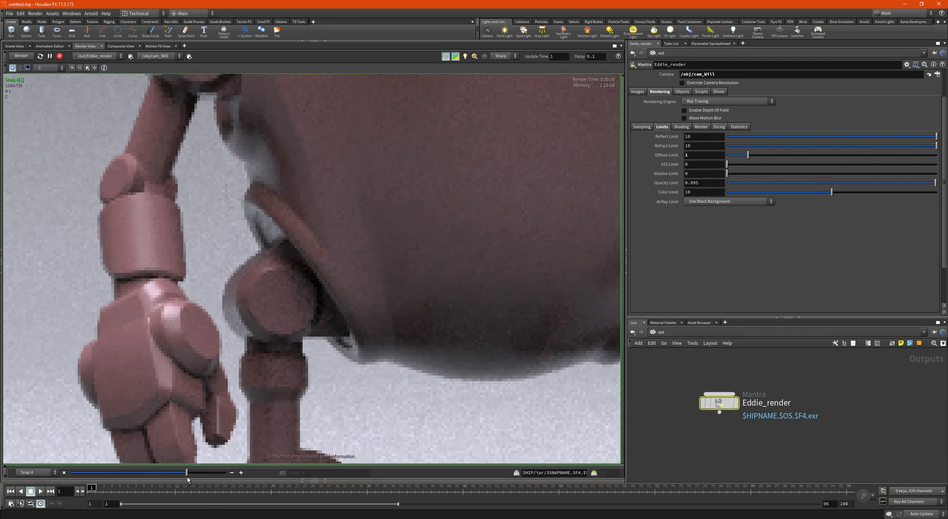
click(207, 473)
Step: Return to a view of the full robot and compare the active render with Snap 4 once more
scroll(402, 296, down, 4)
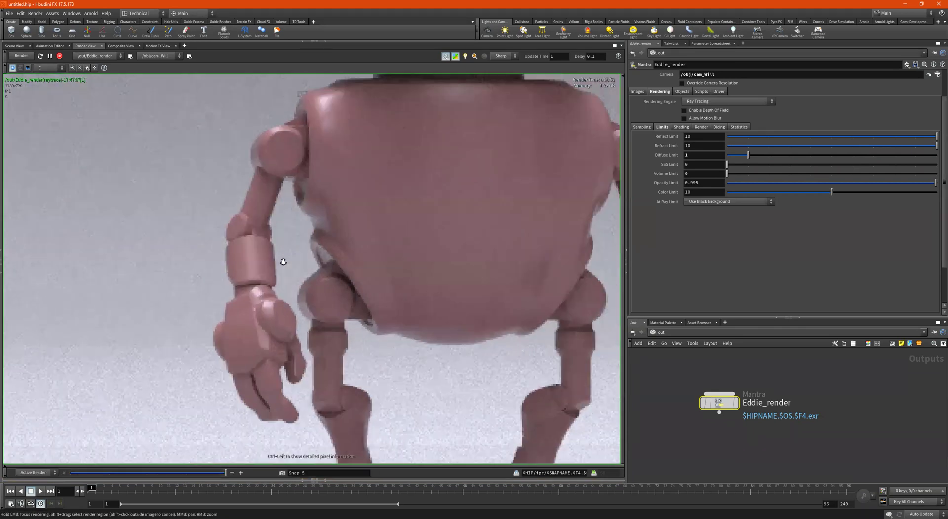
scroll(352, 250, down, 1)
middle_drag(446, 241, 387, 229)
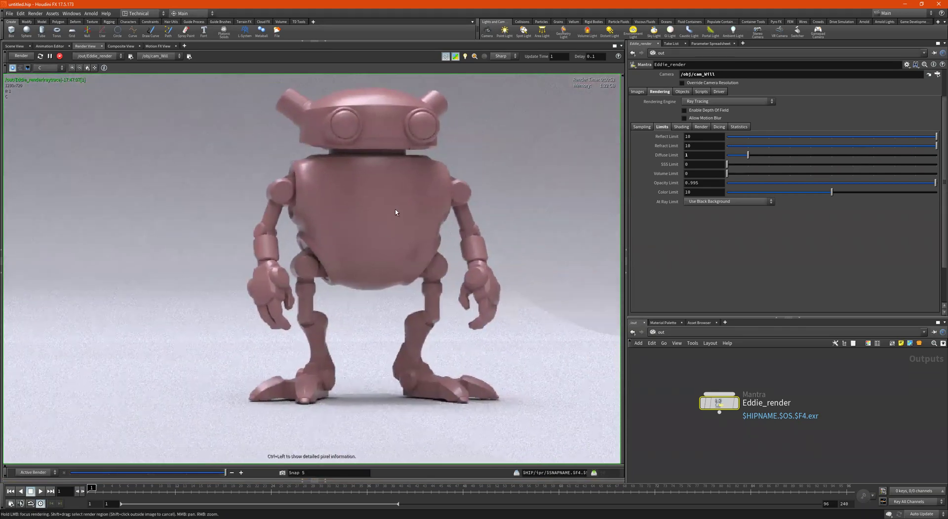
click(194, 473)
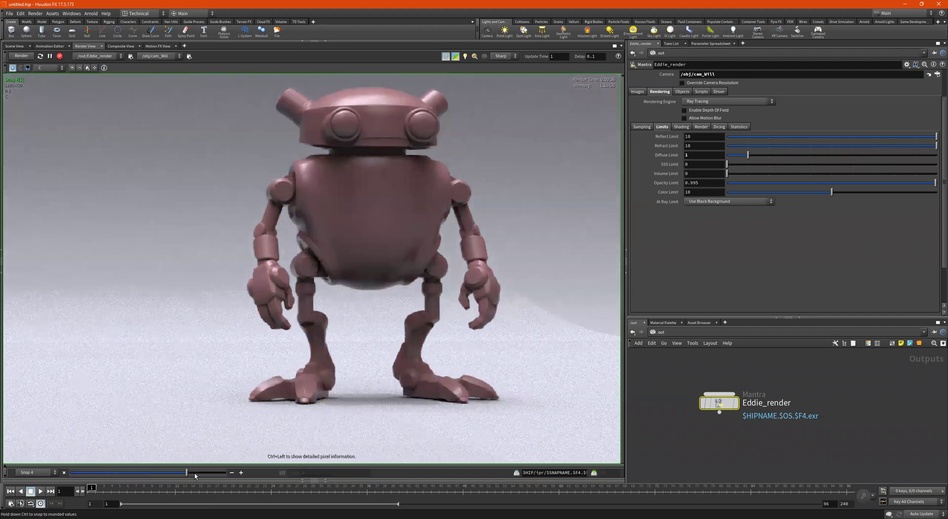
mouse_move(203, 475)
mouse_down()
mouse_move(213, 476)
mouse_move(189, 475)
mouse_move(211, 476)
mouse_up()
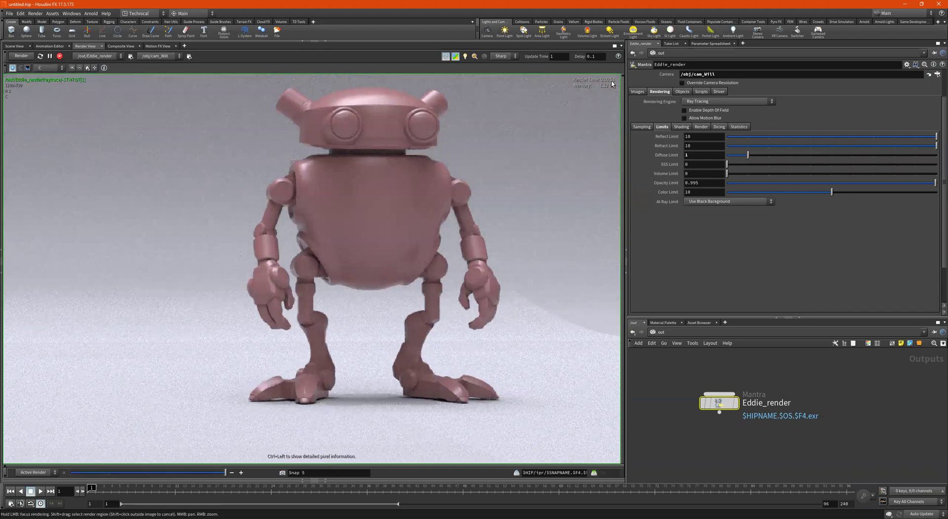
Step: Flip from the active render to Snap 4 and back to recheck the diffuse bounce shading
click(198, 473)
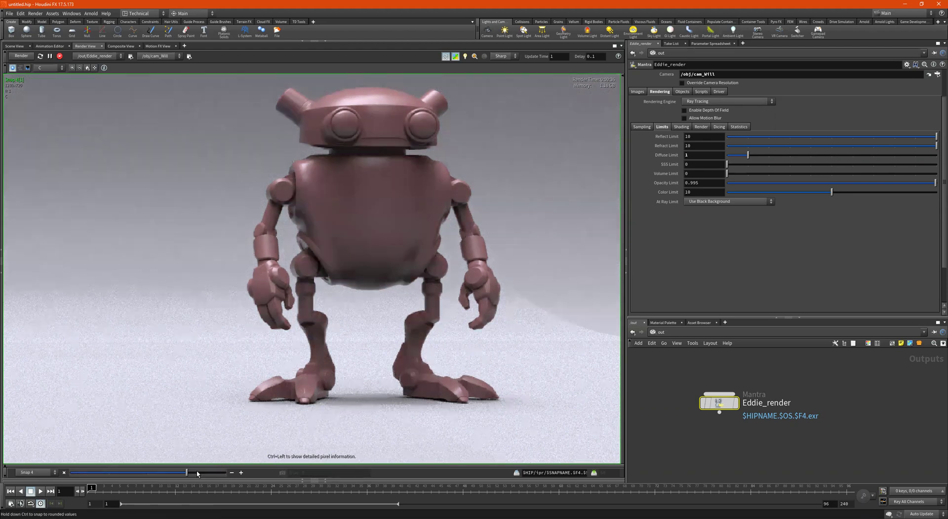
drag(197, 473, 247, 480)
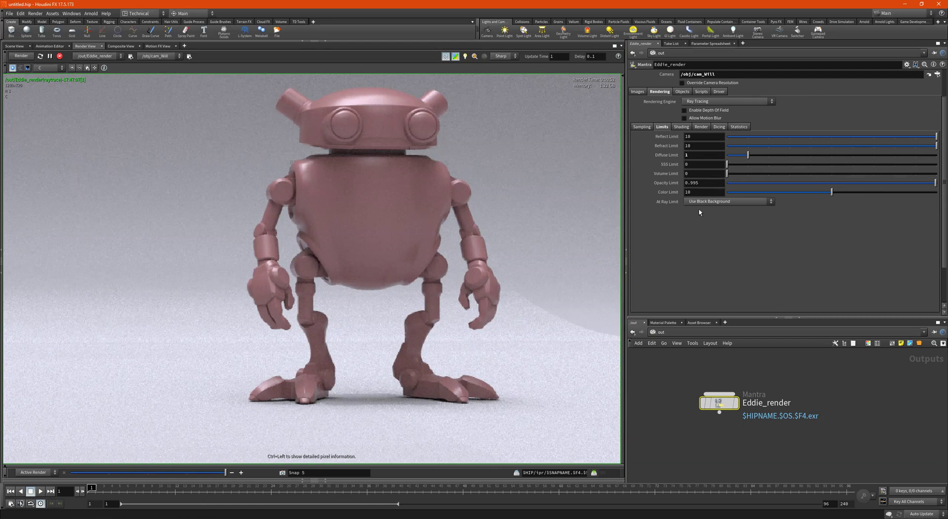
Step: Look through the Mantra node's shading, render, dicing and statistics settings, then return to the sampling settings
click(683, 129)
click(701, 127)
click(720, 127)
click(733, 127)
click(658, 129)
click(642, 127)
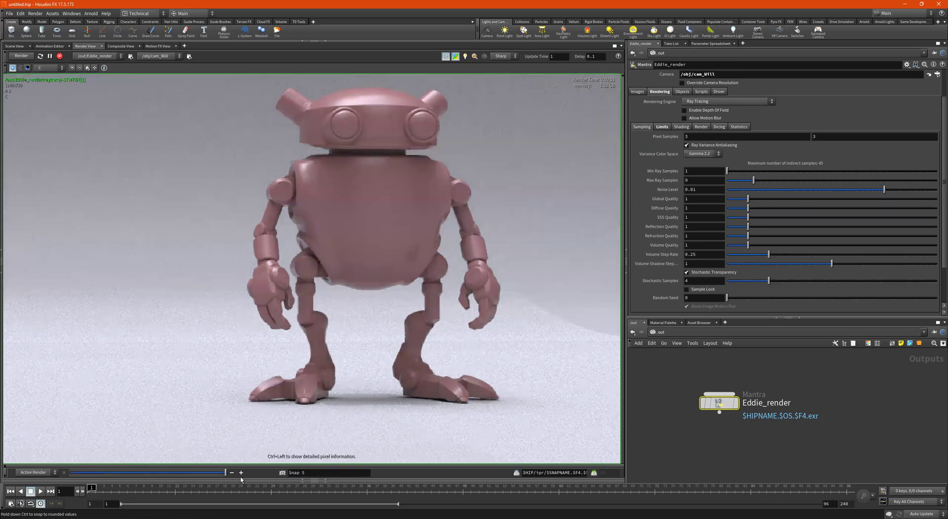
Step: Save the active render as Snap 5 and set the Rendering Engine to Micropolygon Physically Based Rendering
click(282, 472)
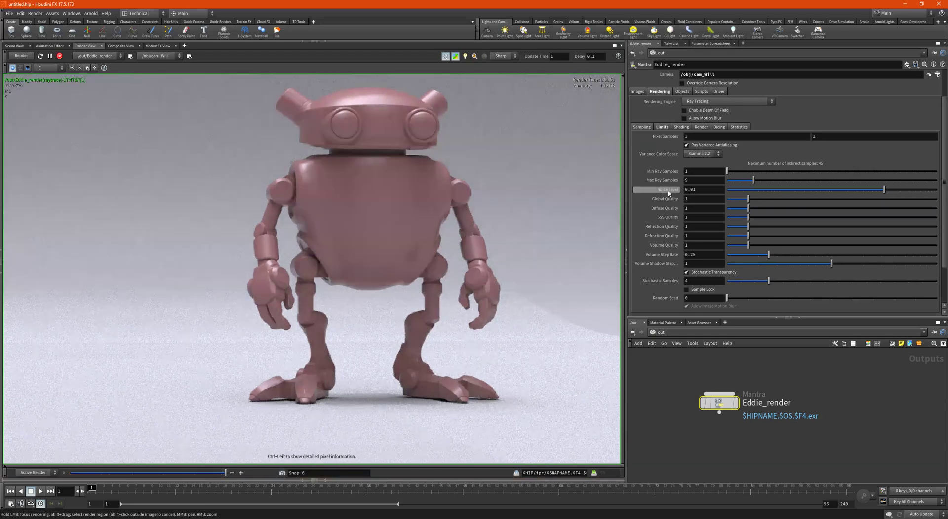
click(695, 101)
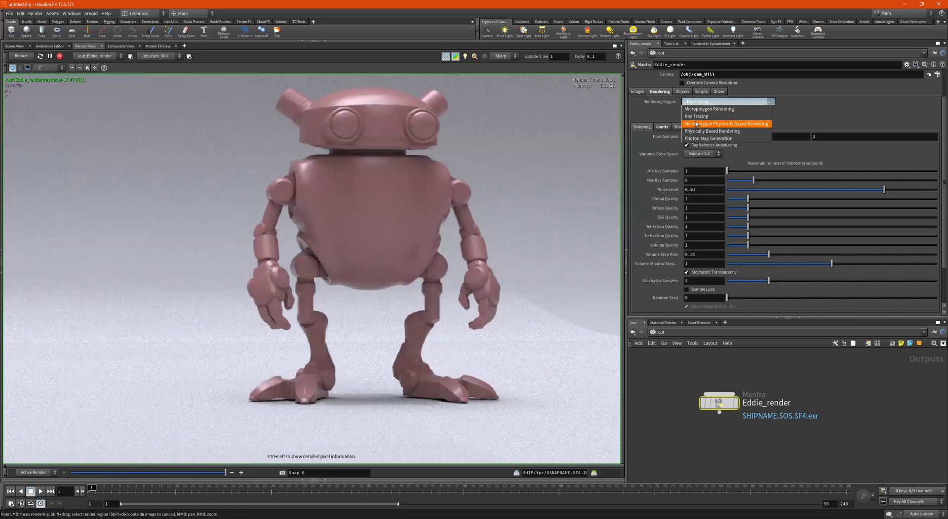
click(697, 124)
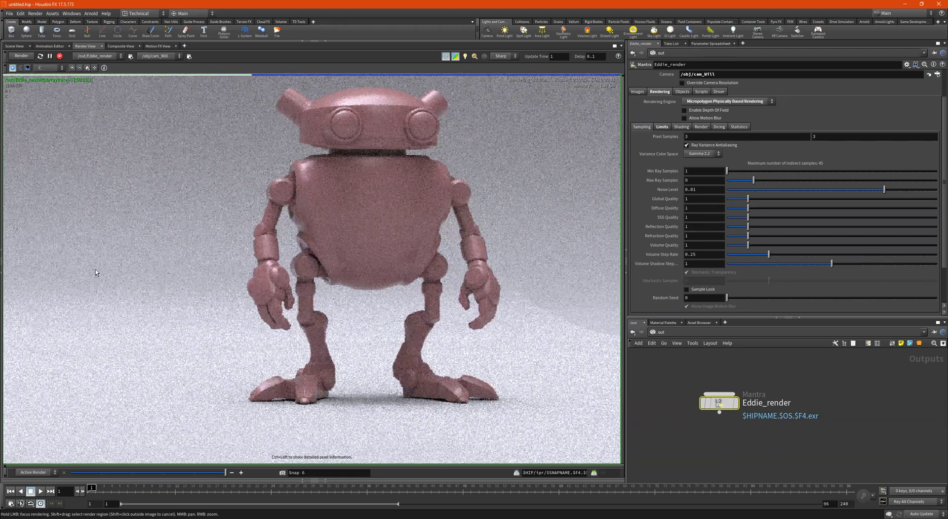
Step: Compare Snap 5 with the active render, first on the whole robot and then close up on its head and eye
click(210, 477)
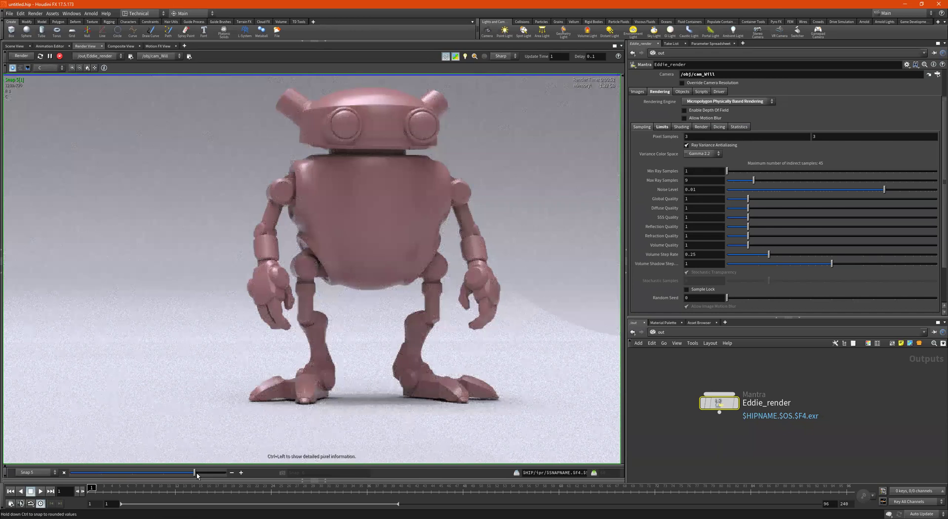
drag(208, 476, 220, 475)
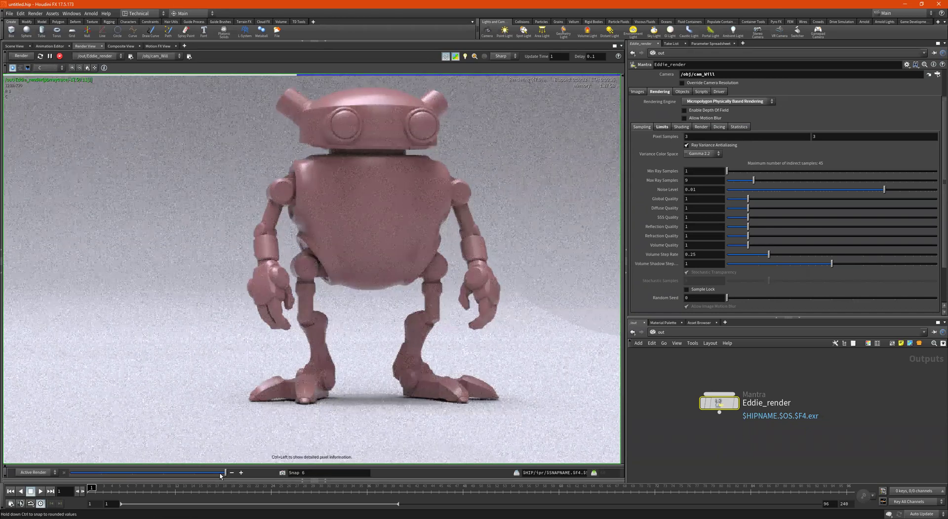
right_drag(336, 158, 368, 155)
middle_drag(368, 151, 338, 292)
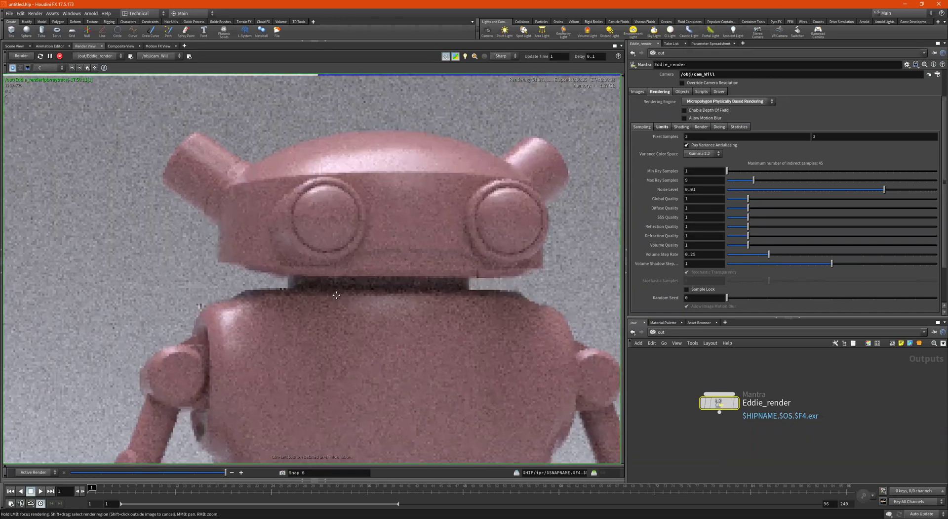
right_drag(338, 291, 309, 245)
scroll(309, 248, up, 3)
middle_drag(309, 247, 331, 320)
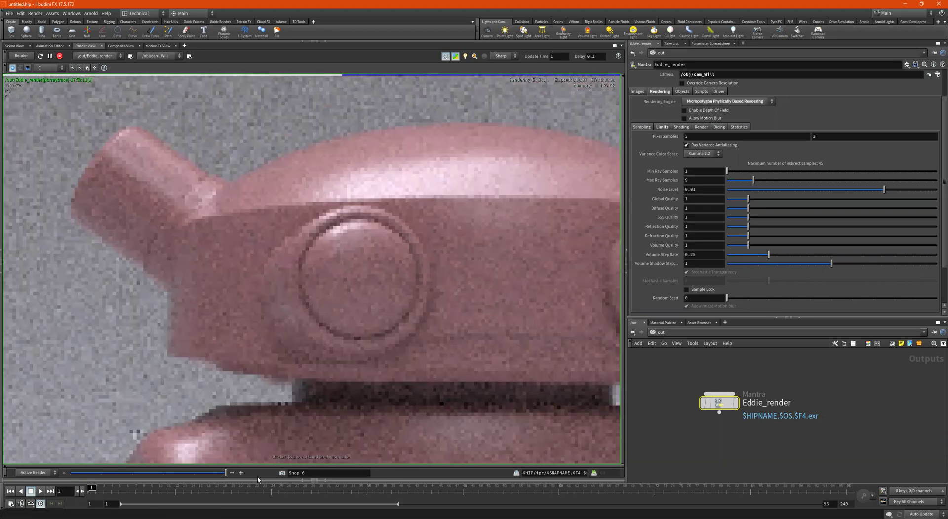
mouse_move(206, 477)
mouse_down()
mouse_move(216, 476)
mouse_move(197, 476)
mouse_up()
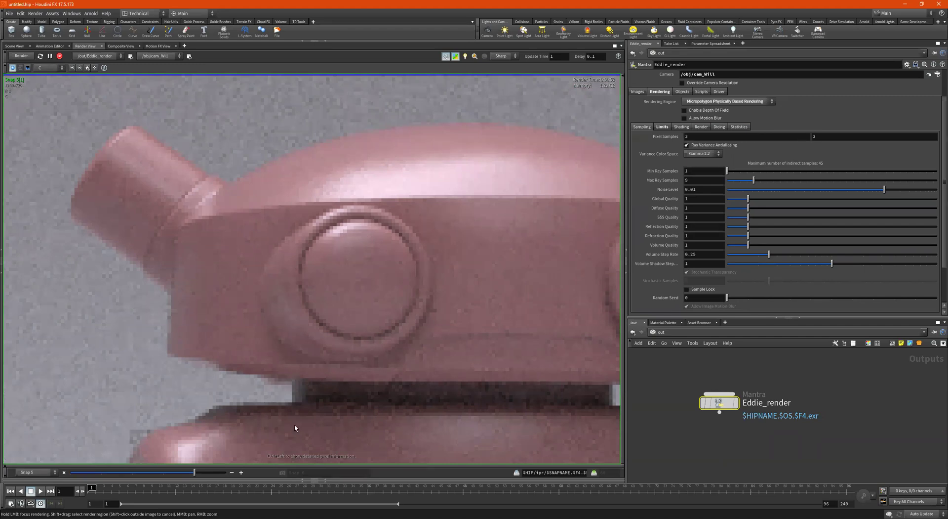
drag(197, 476, 221, 477)
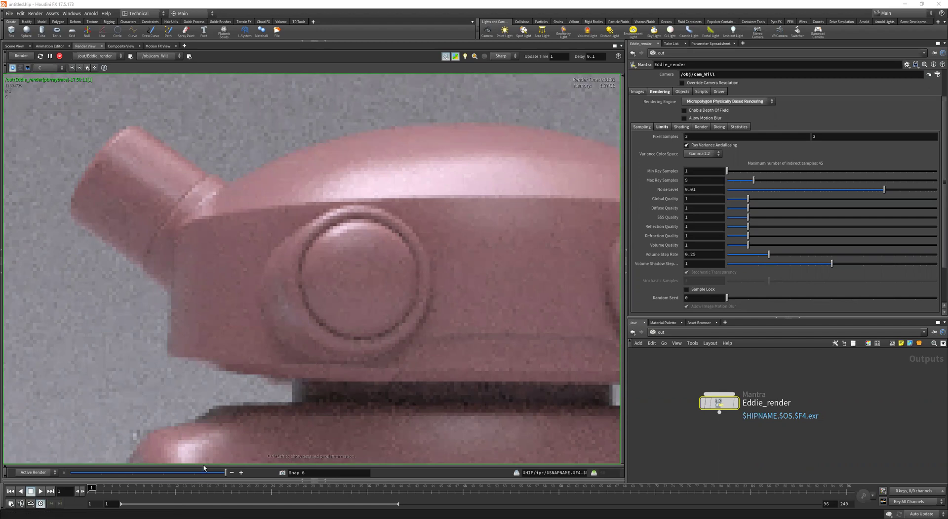
drag(221, 473, 210, 476)
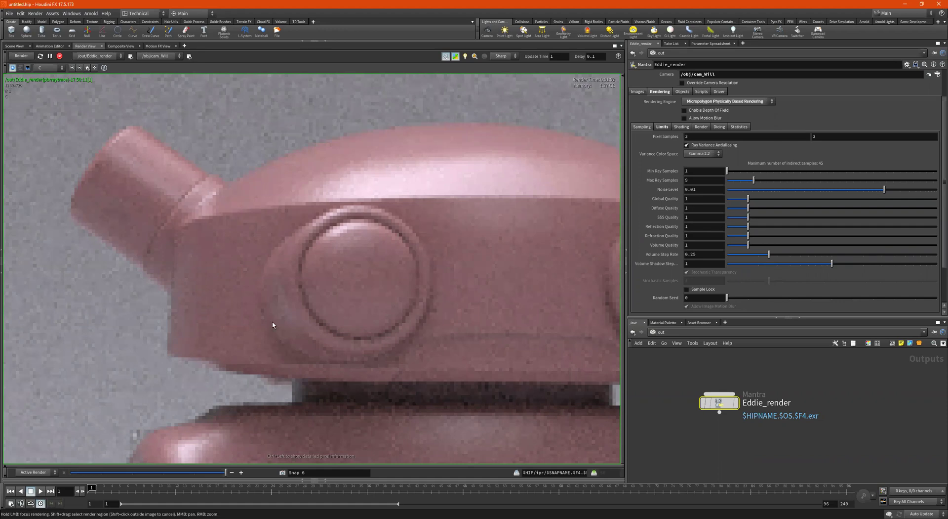
Step: Compare the noise around the robot's ear and eye at higher magnification between Snap 5 and the active render, then return to the full robot
scroll(271, 322, up, 2)
middle_drag(387, 381, 214, 490)
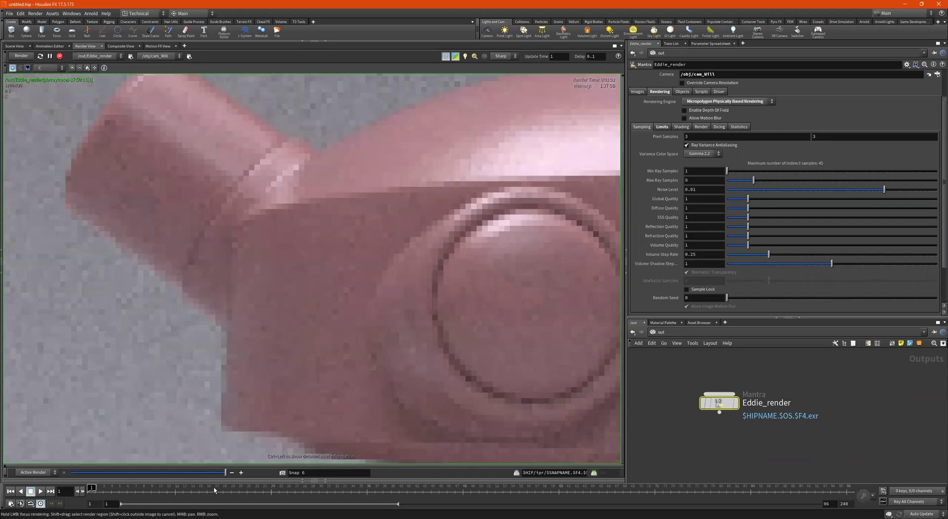
mouse_move(243, 471)
mouse_down()
mouse_move(199, 471)
mouse_move(225, 470)
mouse_up()
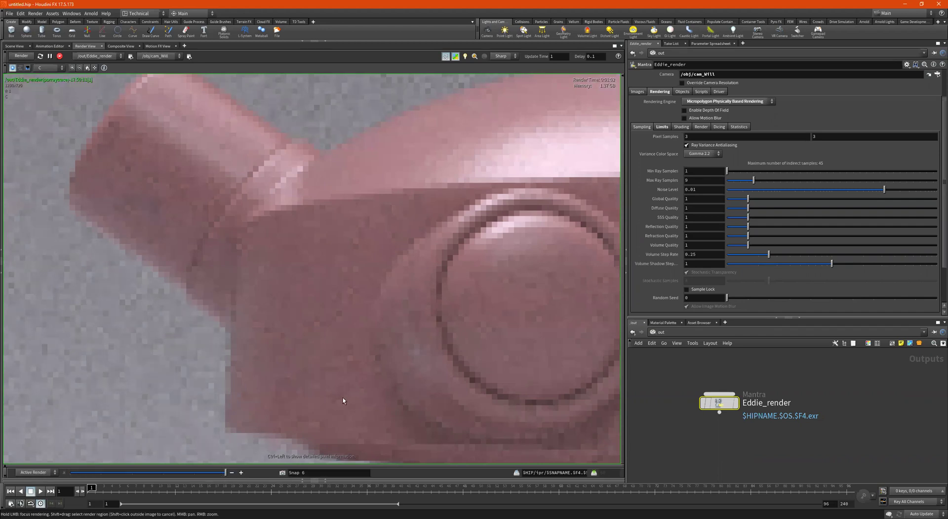
click(197, 476)
drag(197, 476, 223, 474)
scroll(393, 288, down, 9)
middle_drag(388, 304, 312, 216)
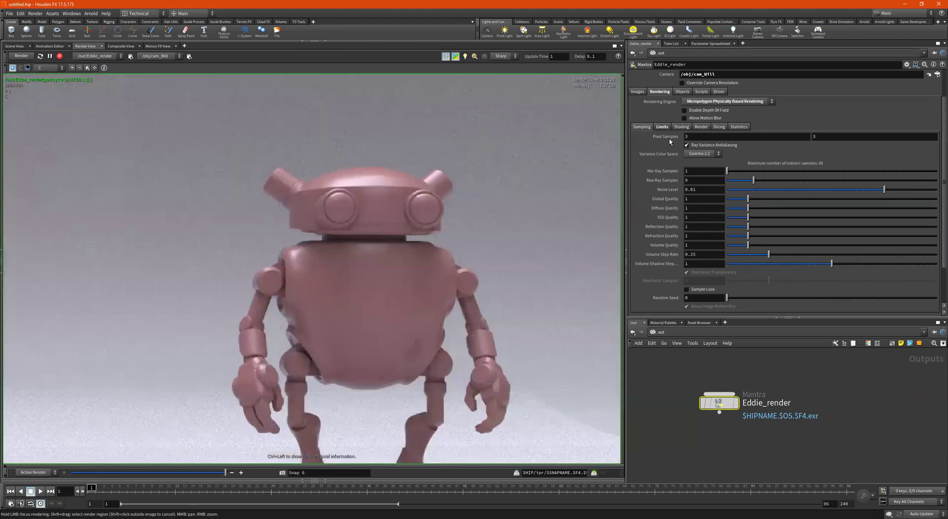
middle_drag(416, 266, 392, 205)
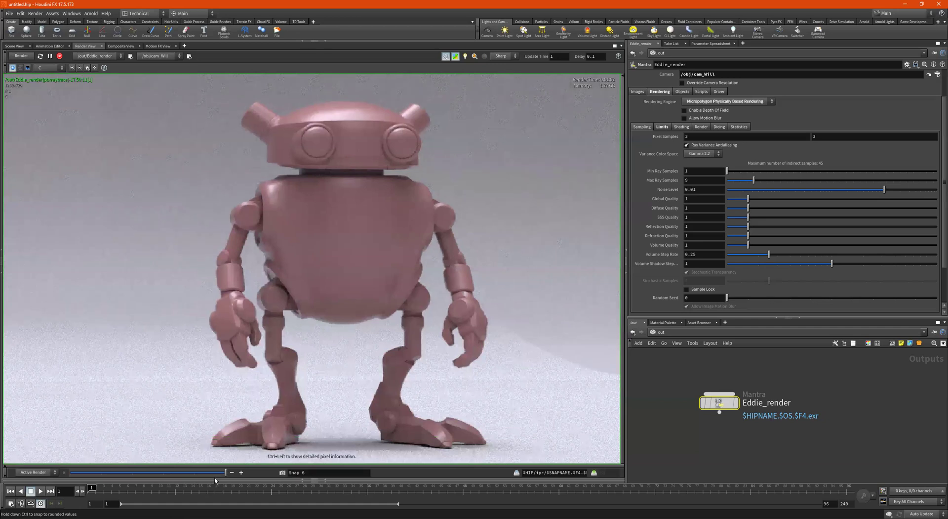
Step: Enable motion blur on the Mantra node to view its time sample and shutter options, then turn it off again
click(663, 127)
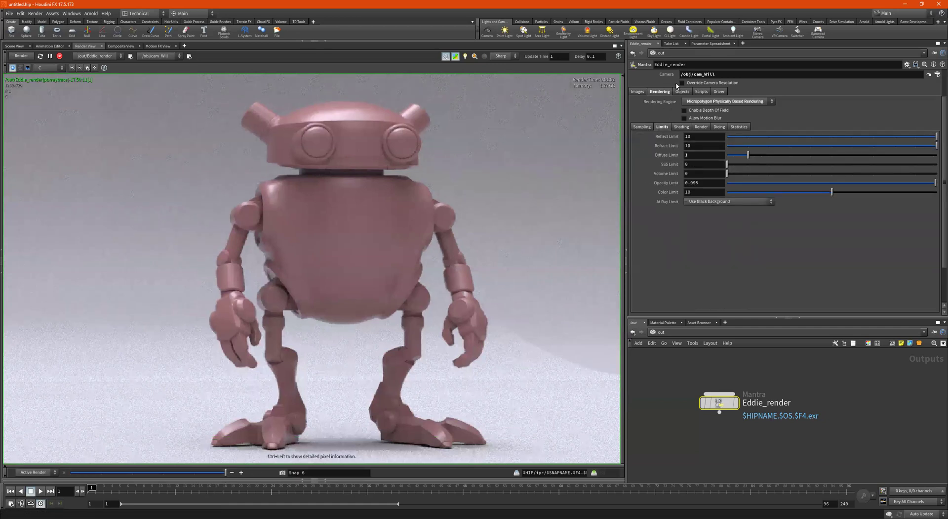
click(704, 119)
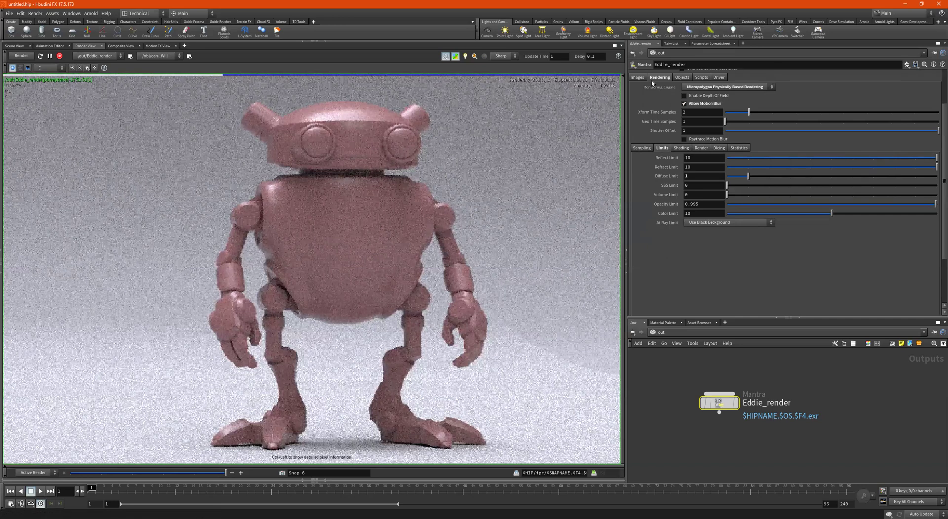
click(692, 104)
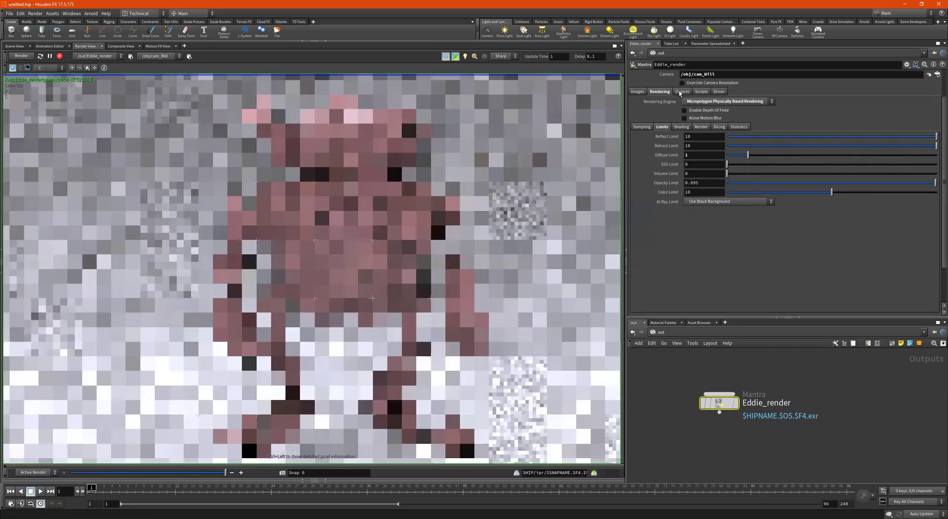
Step: Examine which scene objects the Mantra node's Candidate Objects pattern covers in the operator chooser, and close it without changes
click(682, 91)
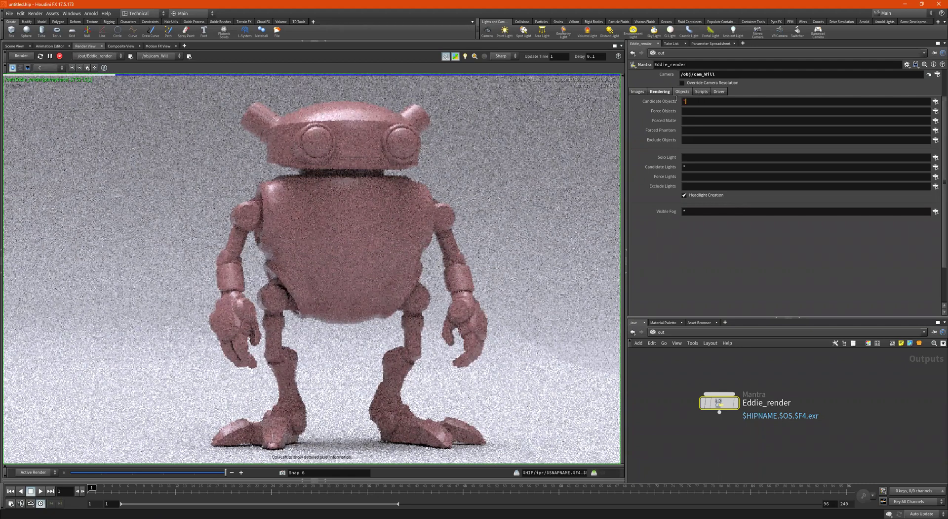
click(685, 101)
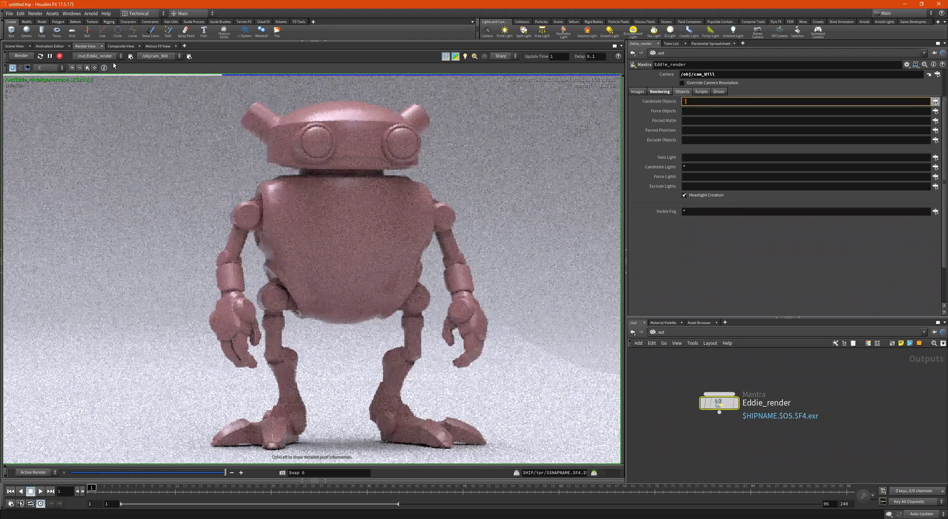
click(935, 101)
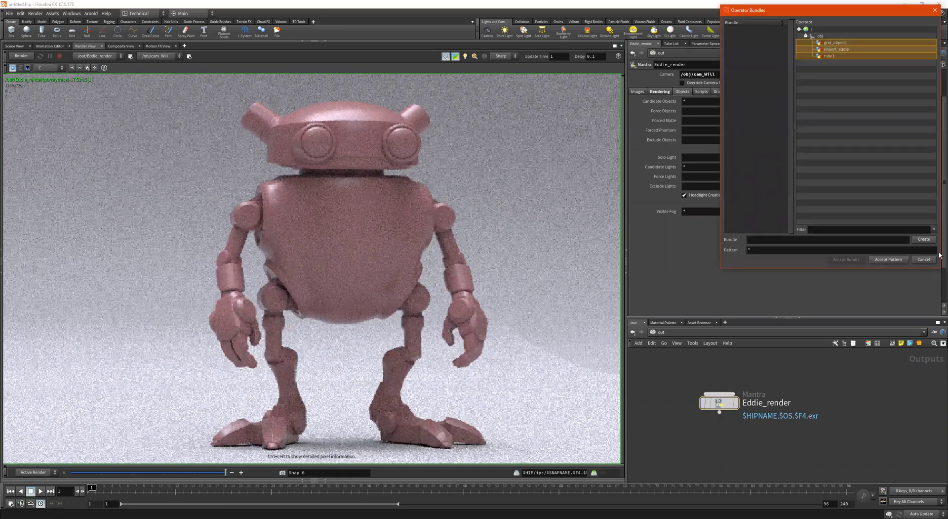
click(936, 9)
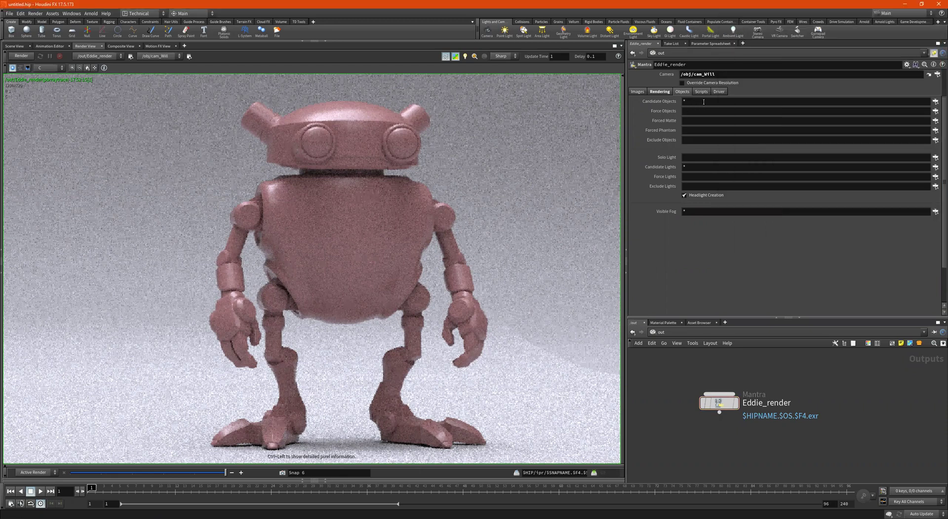
Step: Clear the Candidate Objects pattern on the Mantra node and stop the resulting live render
drag(646, 102, 645, 102)
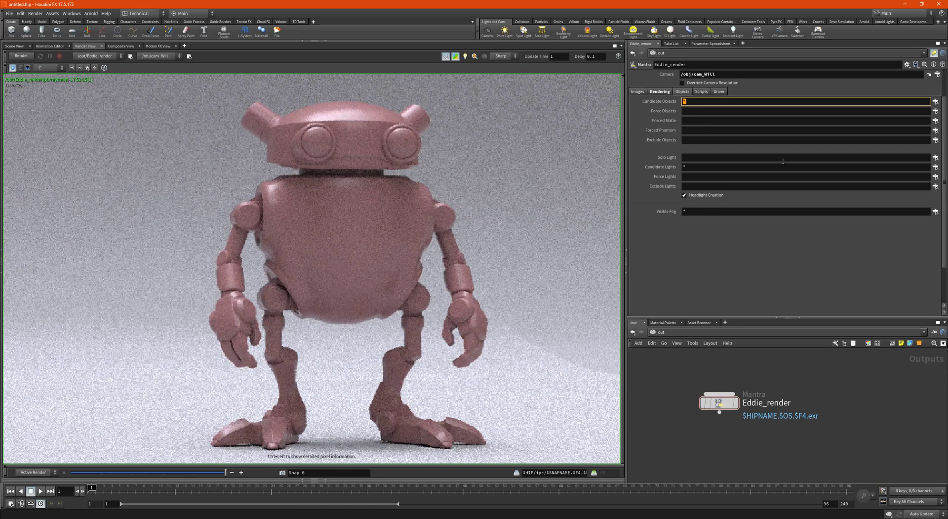
key(BackSpace)
key(Return)
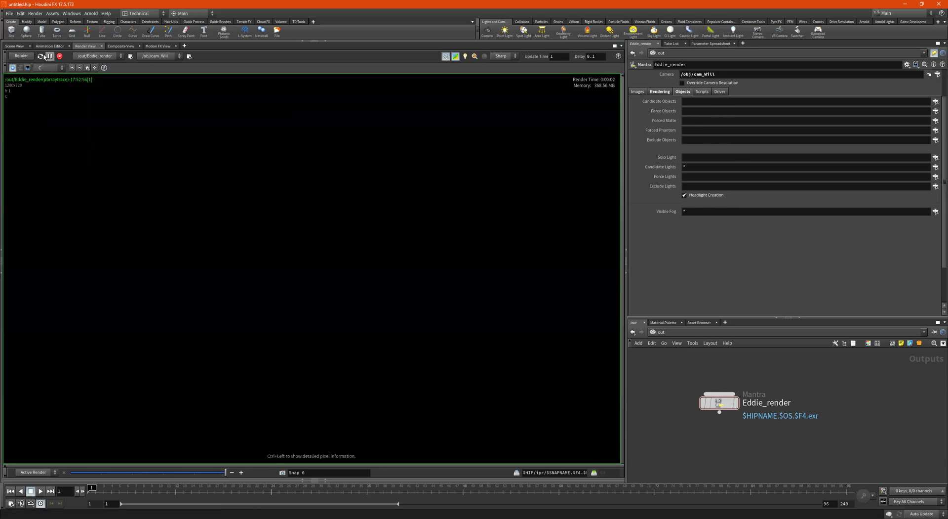
click(60, 56)
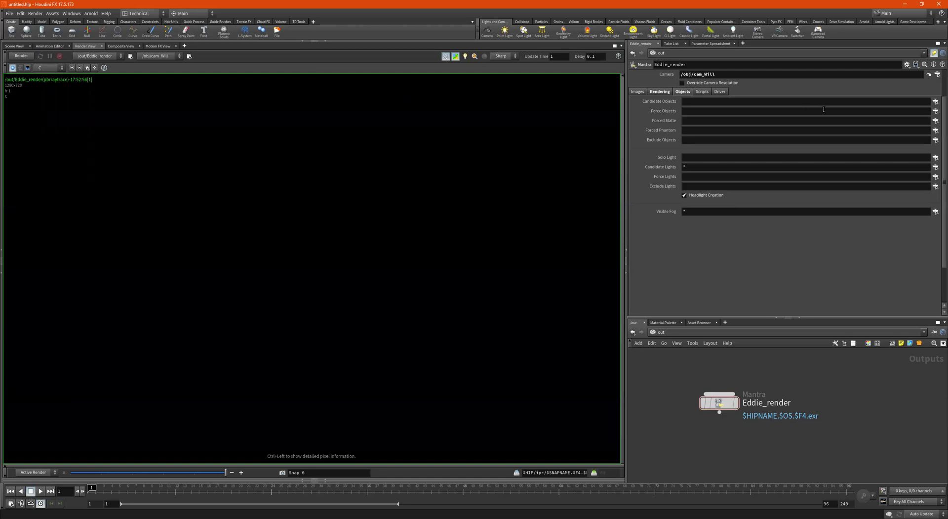
Step: Set Force Objects to import_eddie, render the robot on its own, and stop the live render
click(935, 111)
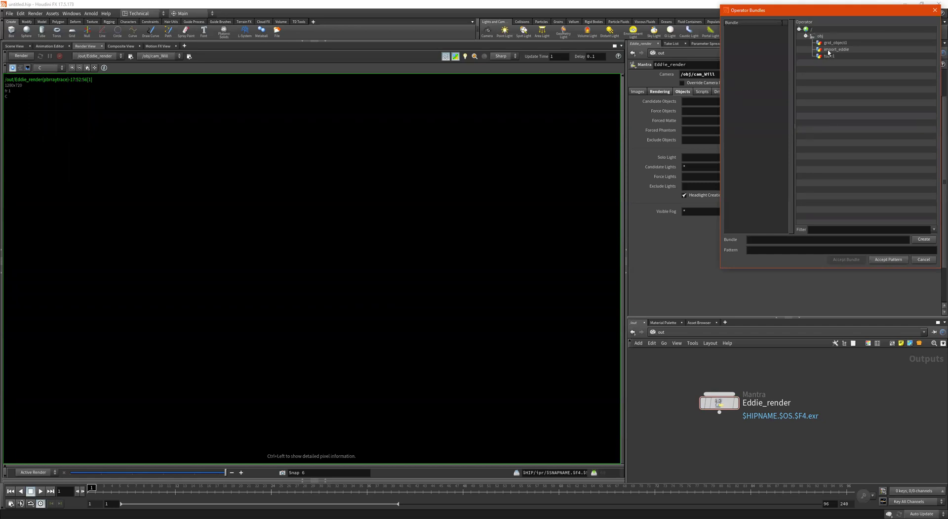
click(843, 51)
double_click(843, 51)
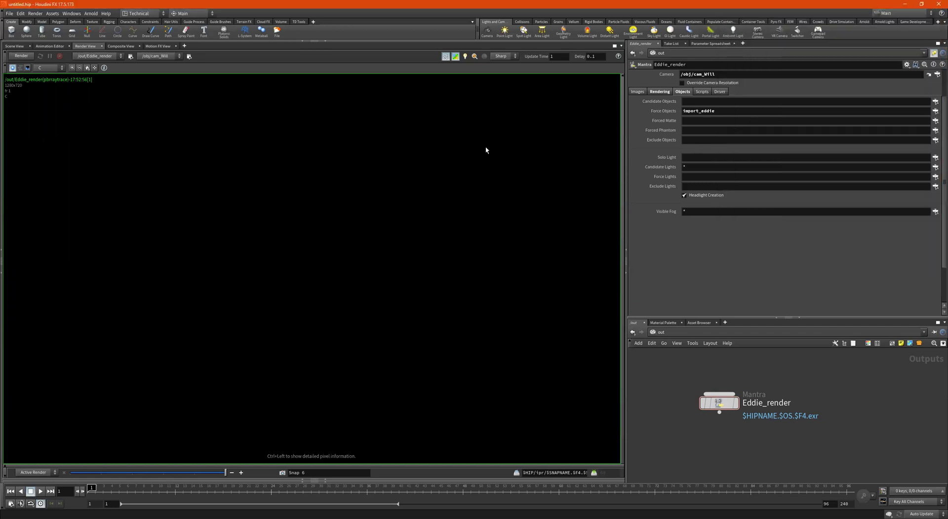
click(15, 57)
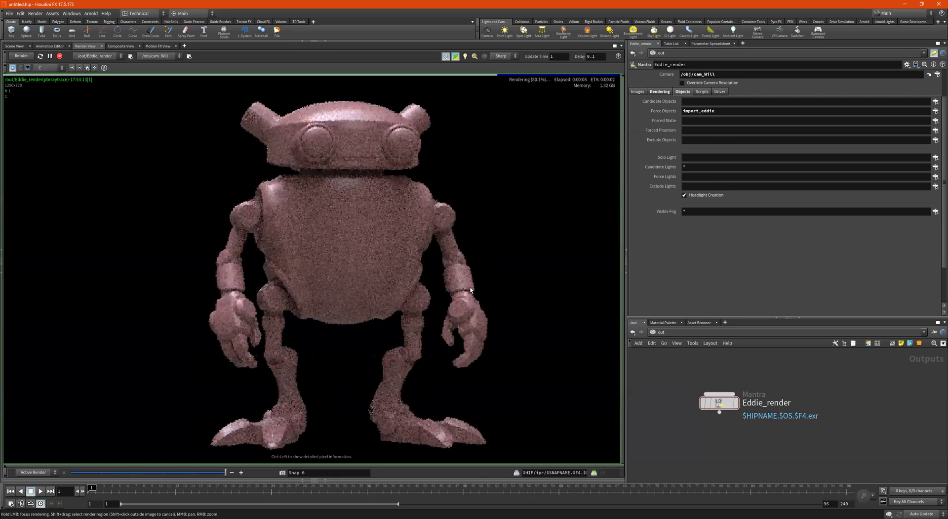
scroll(388, 299, down, 3)
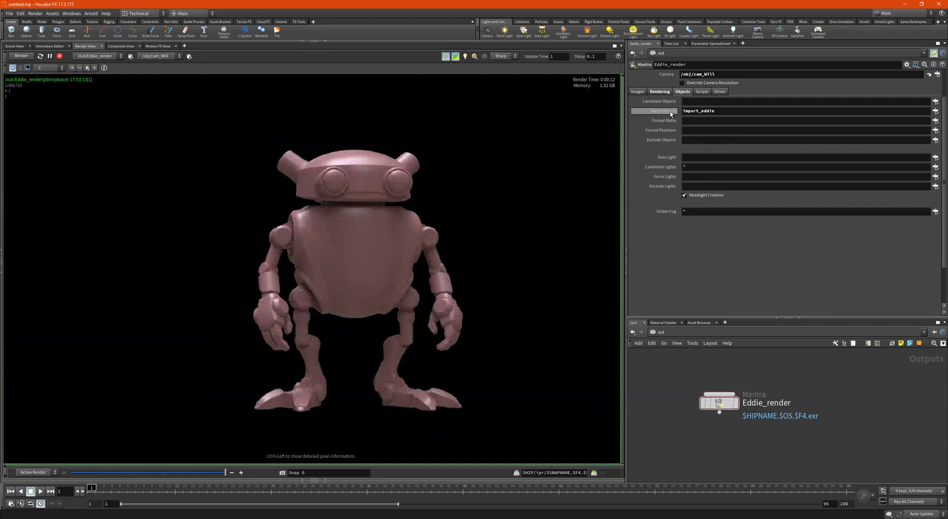
mouse_move(671, 113)
click(59, 56)
Step: Switch the network editor to the object level and look over the scene's geometry, camera and light nodes
click(653, 332)
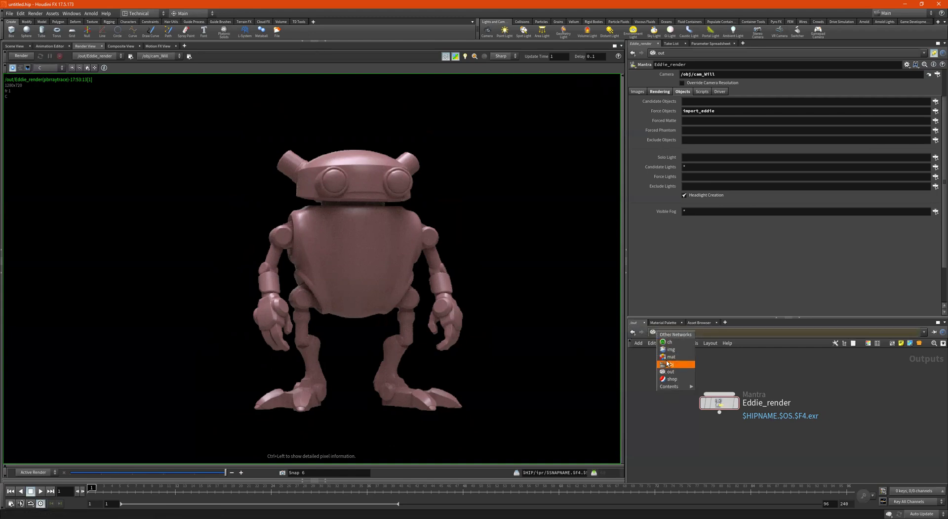
click(680, 366)
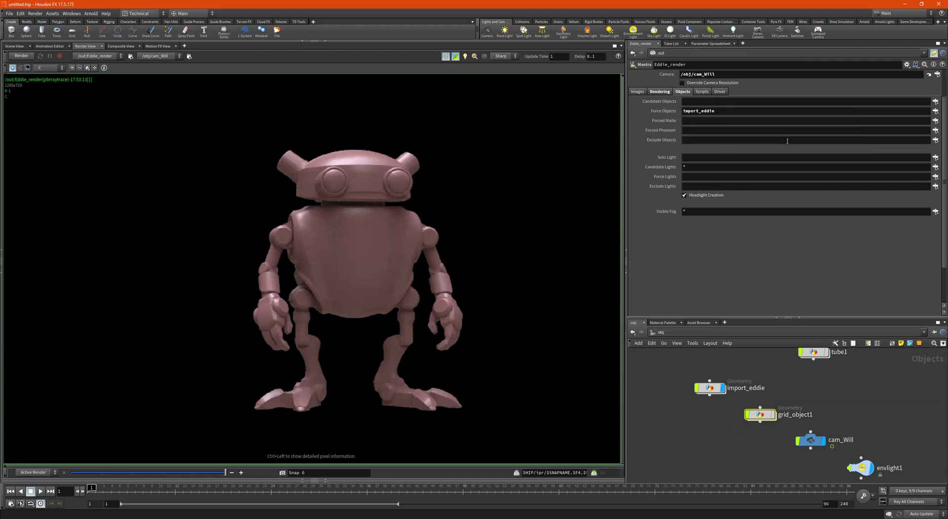
scroll(795, 413, down, 1)
scroll(795, 413, down, 2)
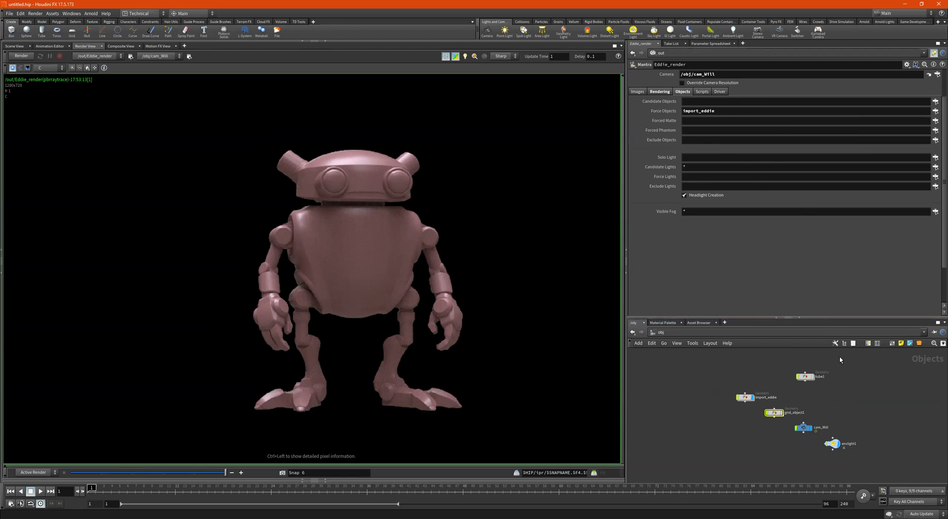
scroll(734, 129, up, 1)
scroll(733, 129, up, 2)
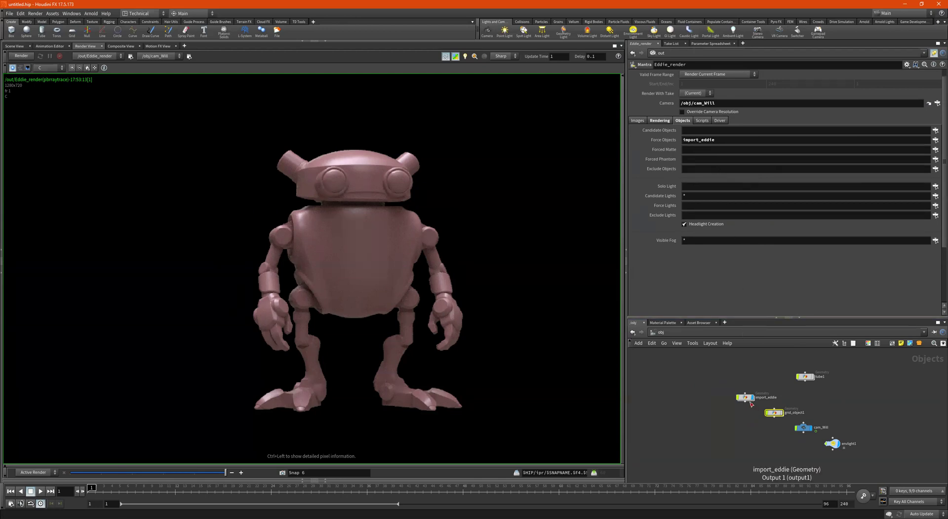
Step: Set Force Objects to /obj/grid_object1, take a snapshot of the robot render, and render the grid on its own
drag(745, 399, 728, 141)
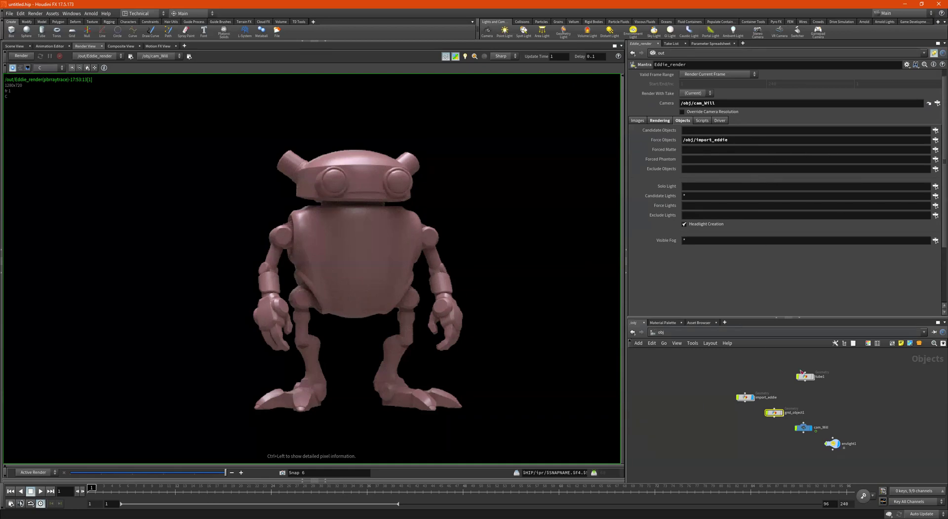
drag(775, 413, 775, 142)
click(282, 472)
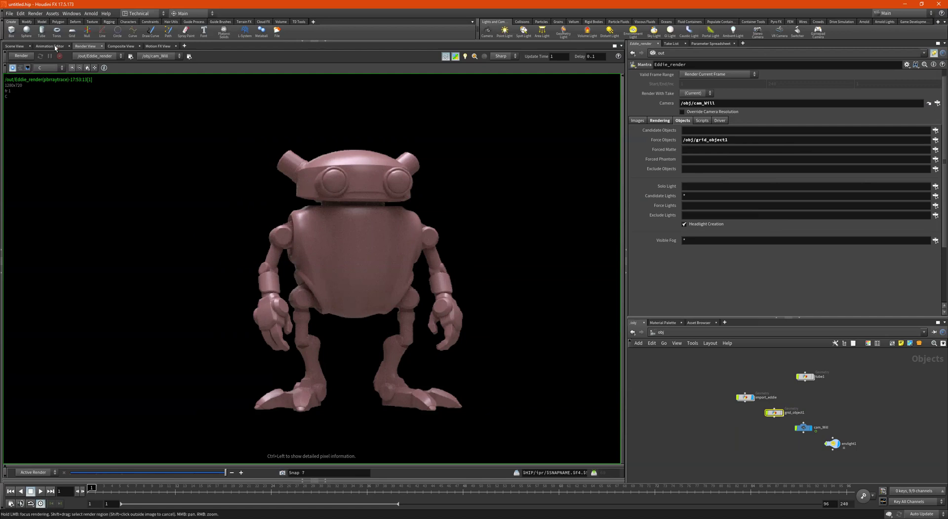
click(27, 57)
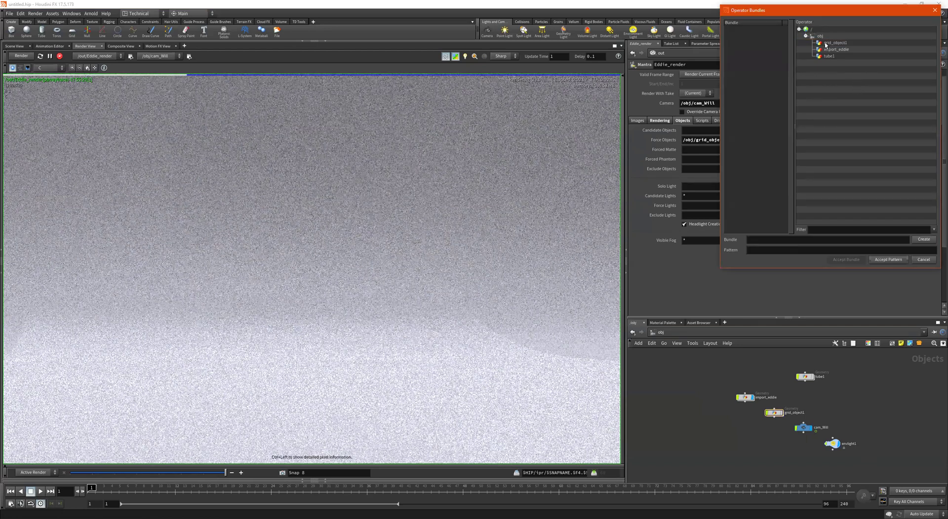
Step: Choose import_eddie and grid_object1 as the Force Objects pattern, render them together, and stop the live render
click(829, 57)
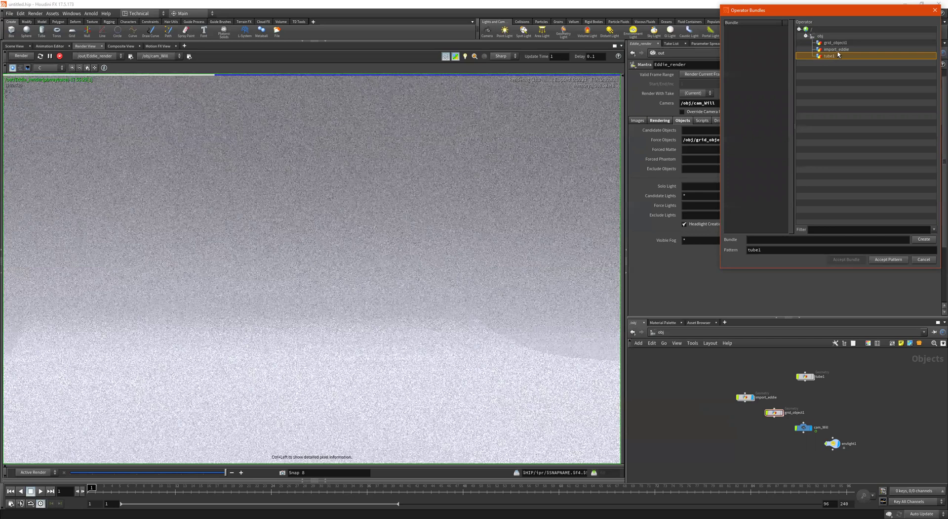
click(839, 51)
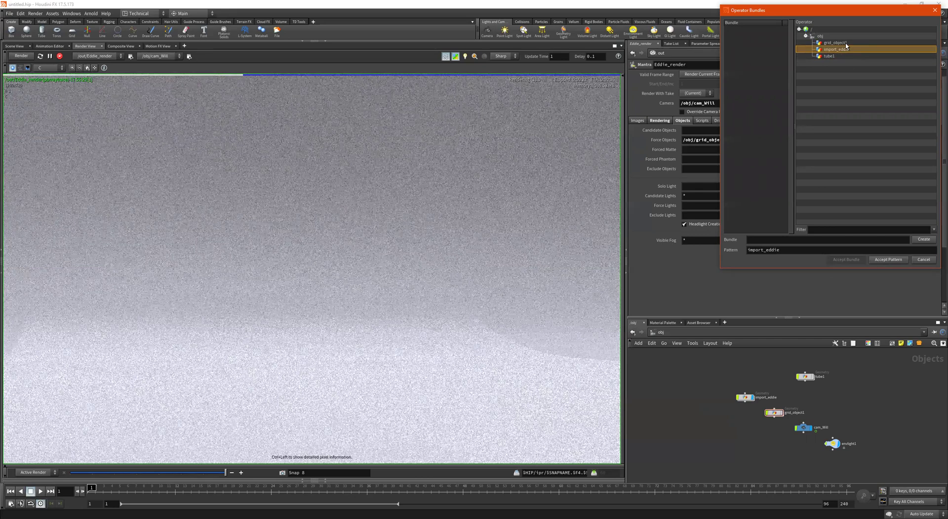
ctrl+click(847, 43)
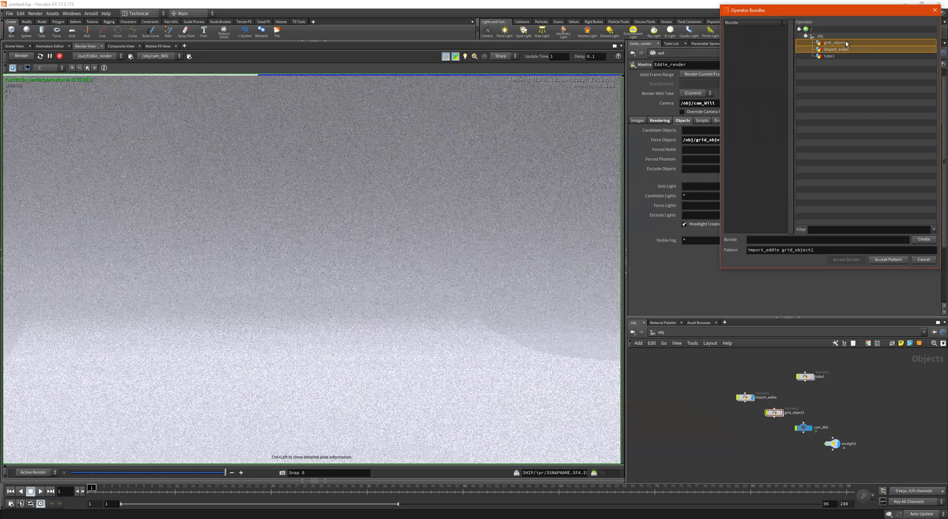
click(898, 259)
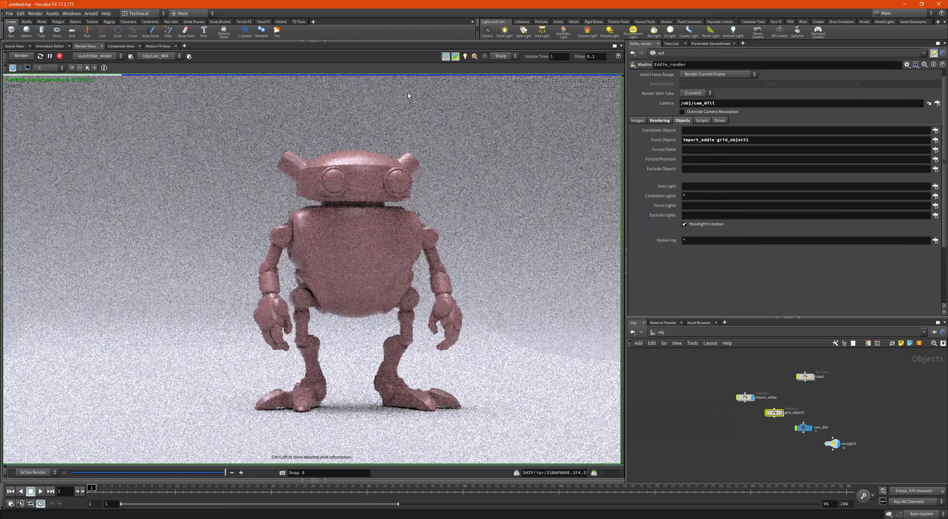
click(60, 56)
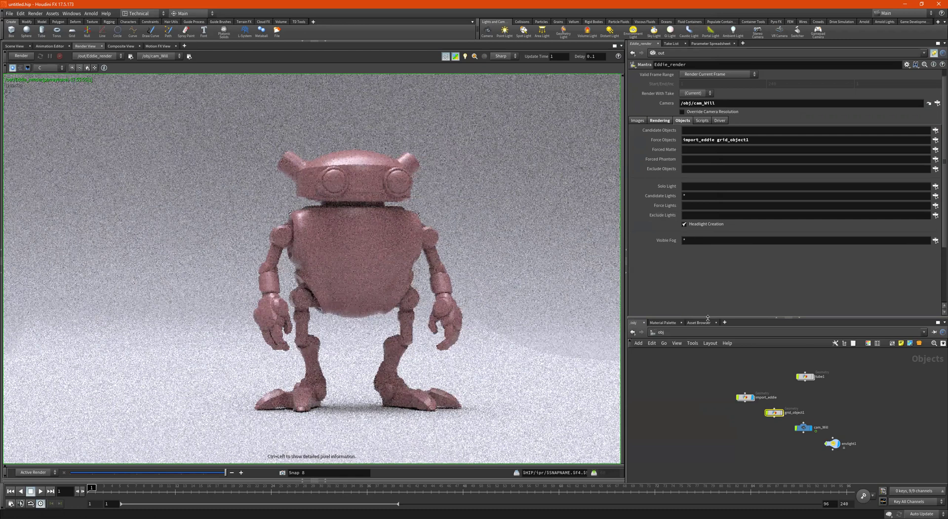
Step: Switch the network editor to the out level and duplicate the Eddie_render Mantra node beside the original
key(u)
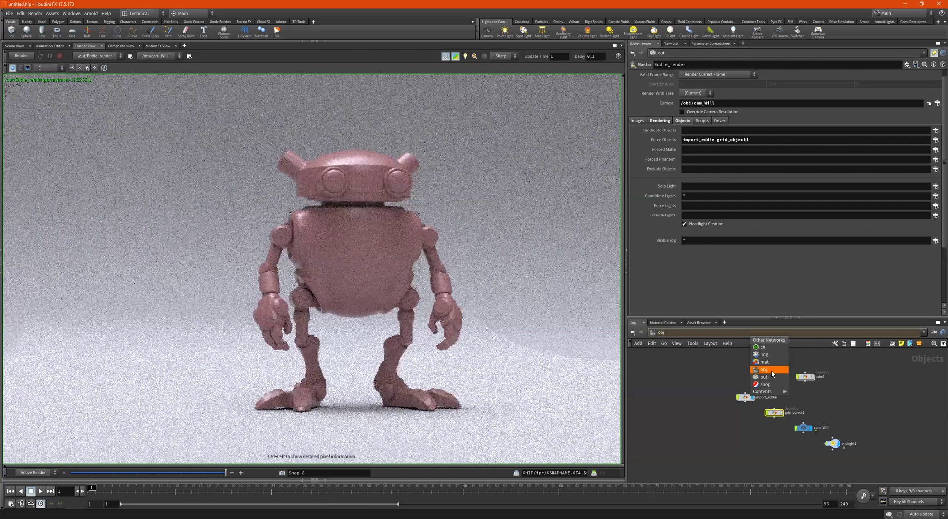
click(744, 333)
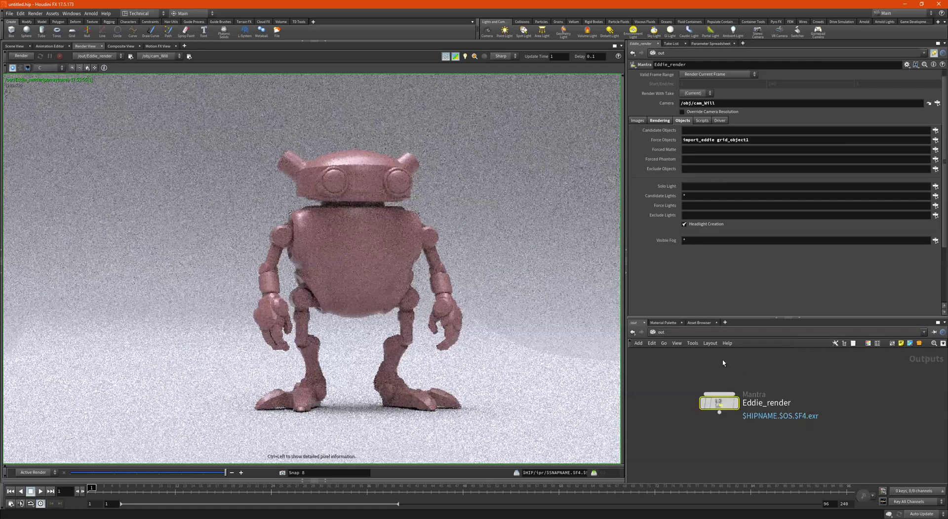
alt+drag(723, 406, 852, 406)
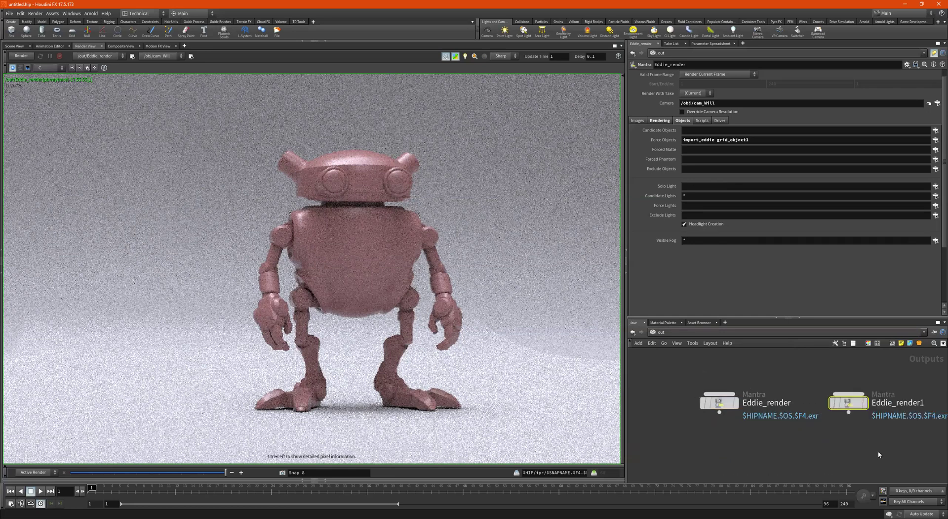
middle_drag(878, 452, 779, 462)
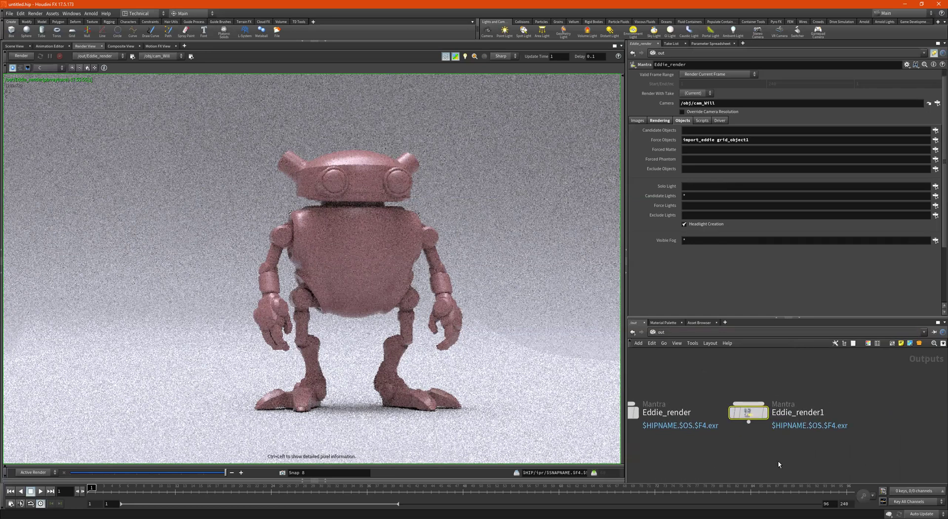
Step: Rename the duplicated Mantra node as Grid_render
double_click(791, 415)
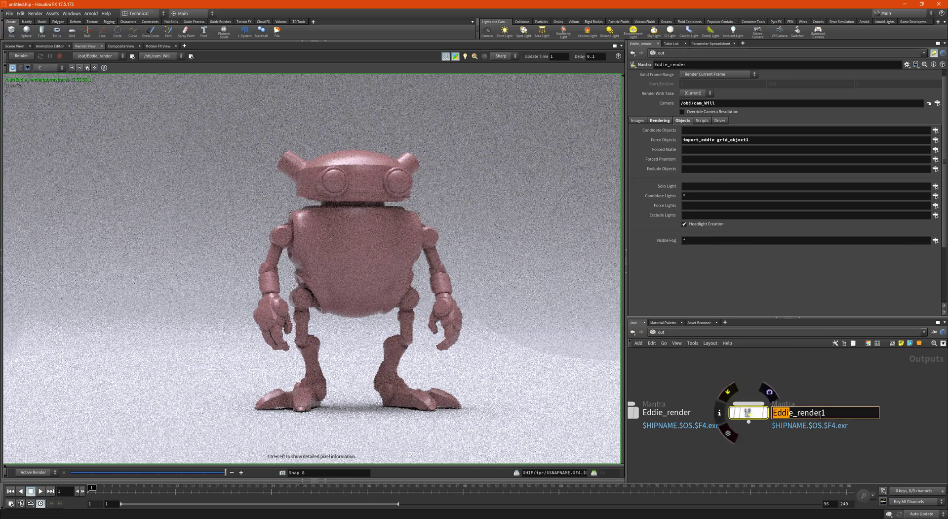
text(Grid)
key(Right)
key(Right)
key(Right)
key(Right)
key(Left)
key(Left)
key(BackSpace)
key(Right)
key(Right)
key(Right)
key(Right)
key(Right)
key(Right)
key(Right)
key(Right)
key(BackSpace)
key(Return)
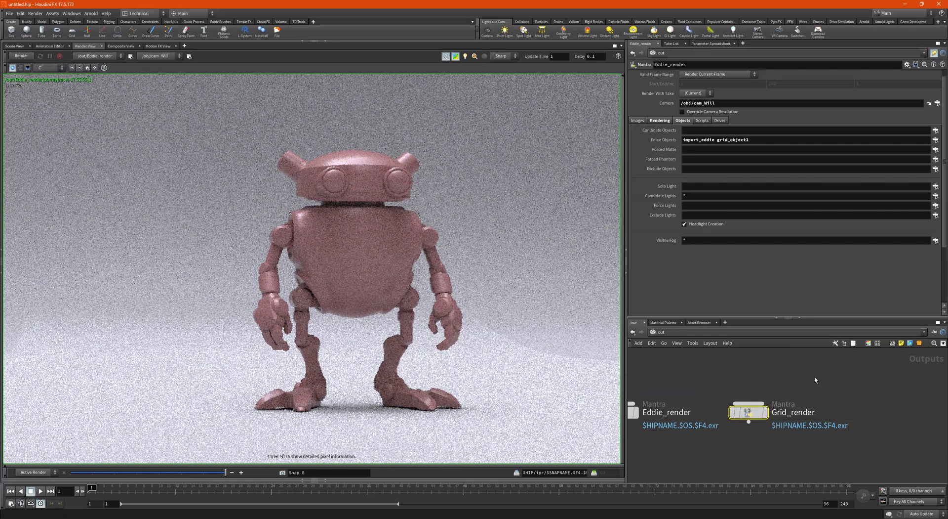
Step: Remove import_eddie from the displayed Force Objects pattern, keeping only grid_object1
key(h)
click(686, 418)
click(809, 404)
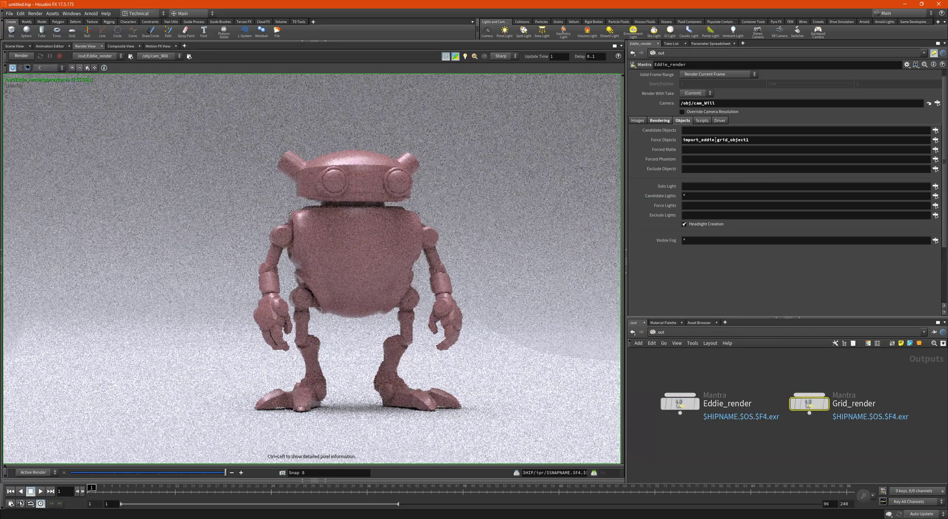
double_click(715, 140)
key(Delete)
Step: Choose /out/Grid_render as the node for the render view, let it render, and stop the live render
click(159, 56)
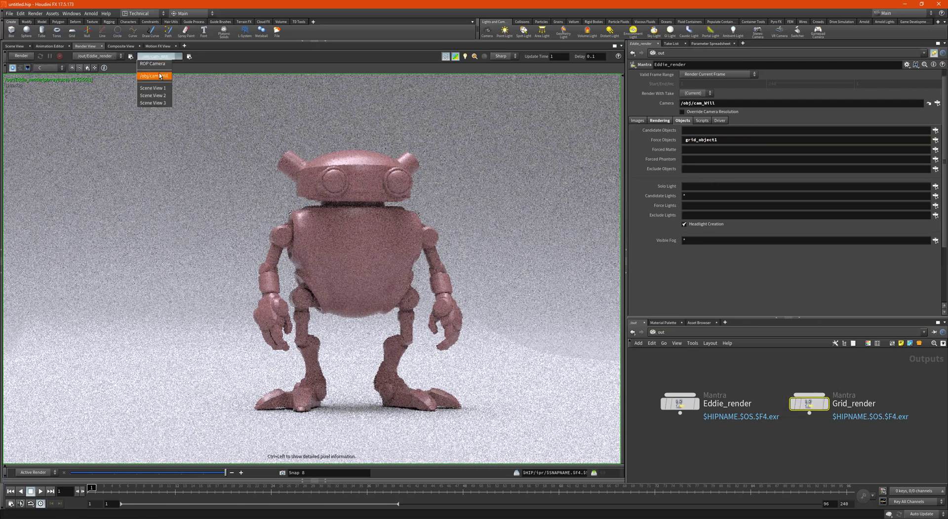
click(193, 71)
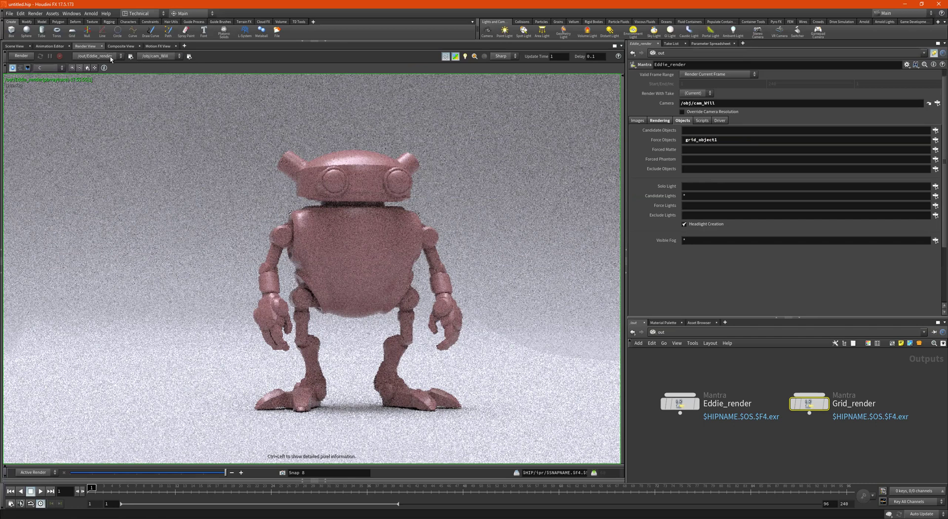
click(111, 58)
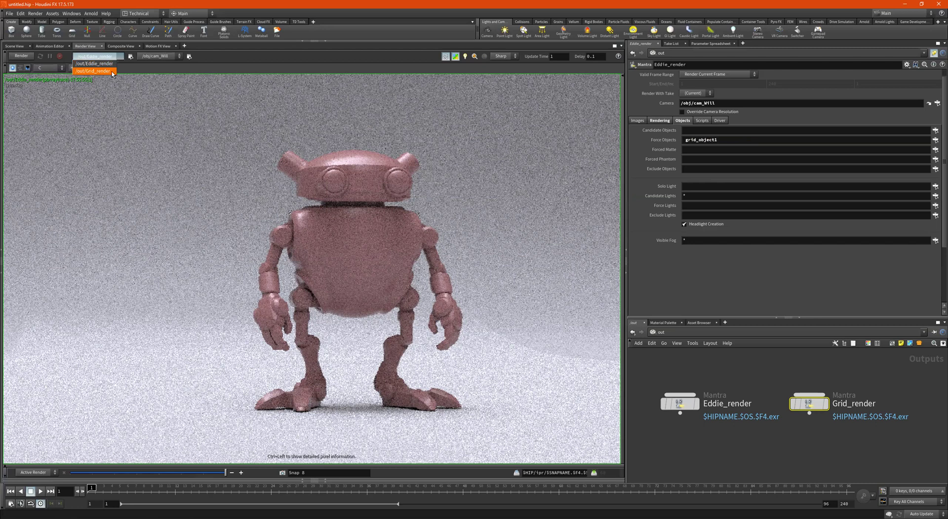
click(112, 71)
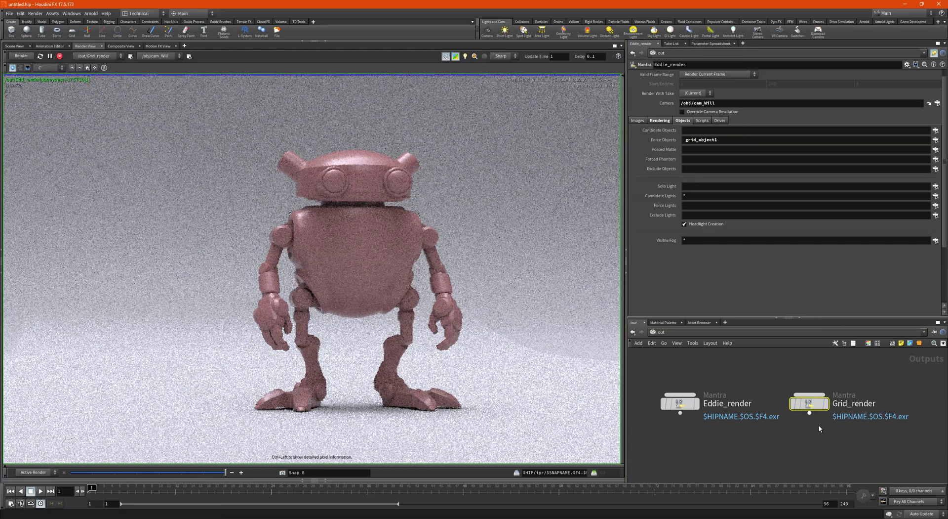
mouse_move(820, 398)
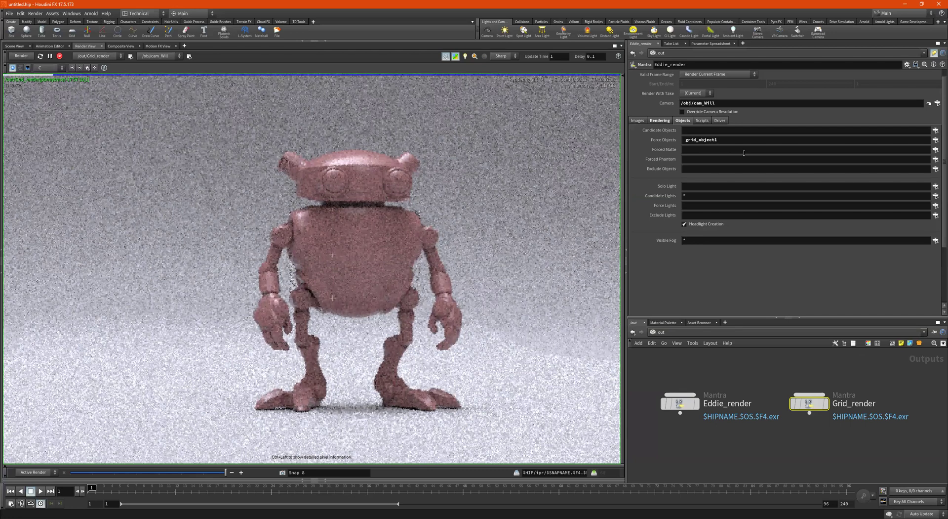
click(59, 56)
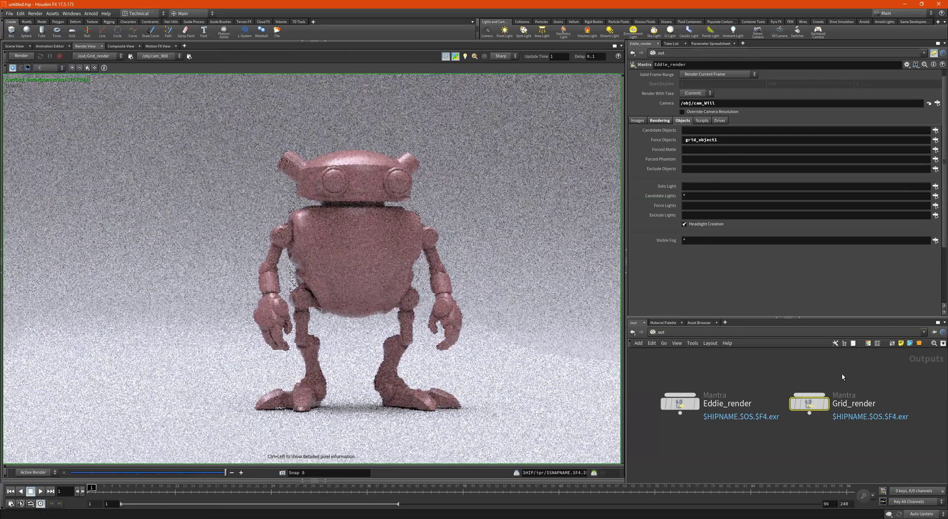
Step: Unpin the parameter pane and test how pinning affects it while selecting Eddie_render and Grid_render
drag(713, 371, 659, 456)
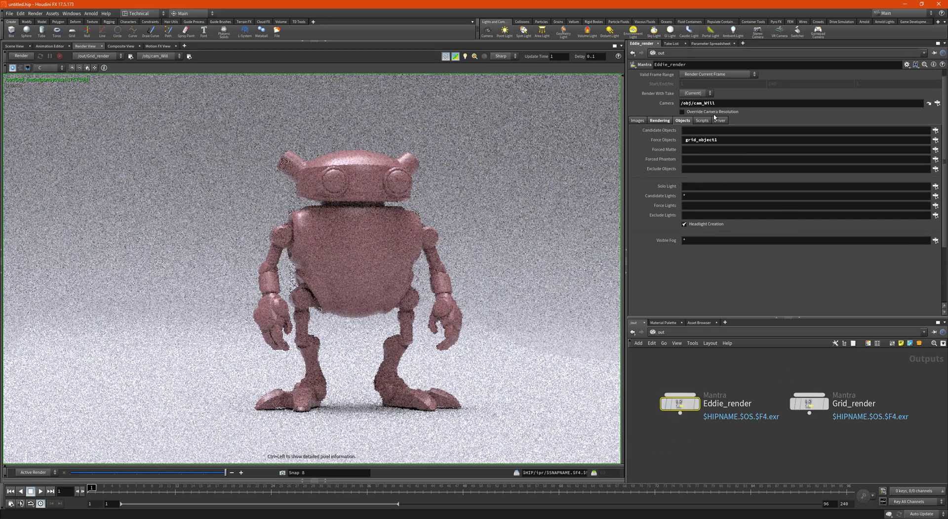
click(810, 403)
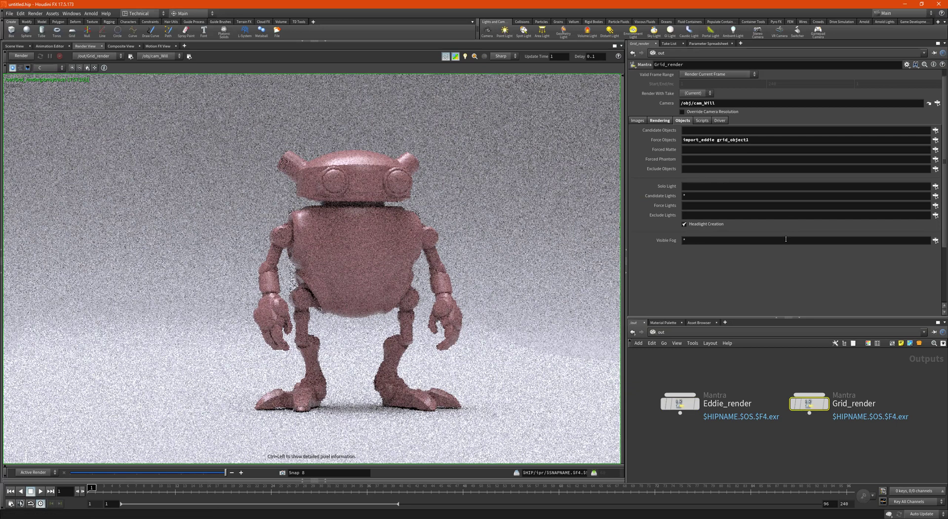
click(934, 53)
drag(743, 367, 671, 420)
drag(813, 376, 792, 461)
drag(683, 365, 680, 440)
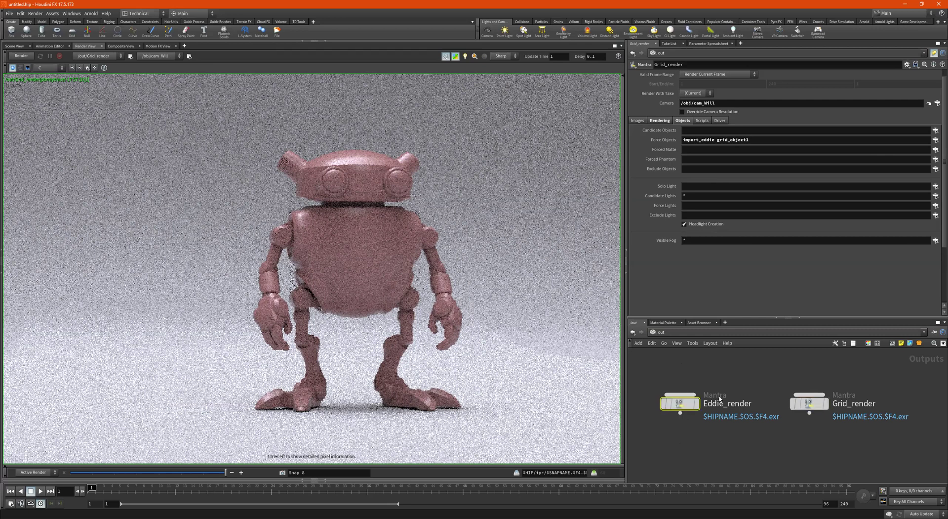
click(934, 53)
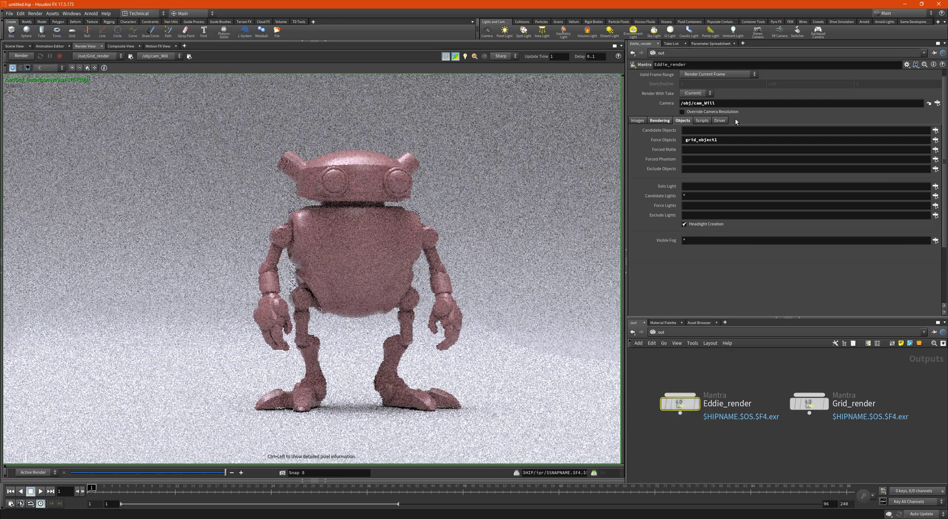
click(810, 403)
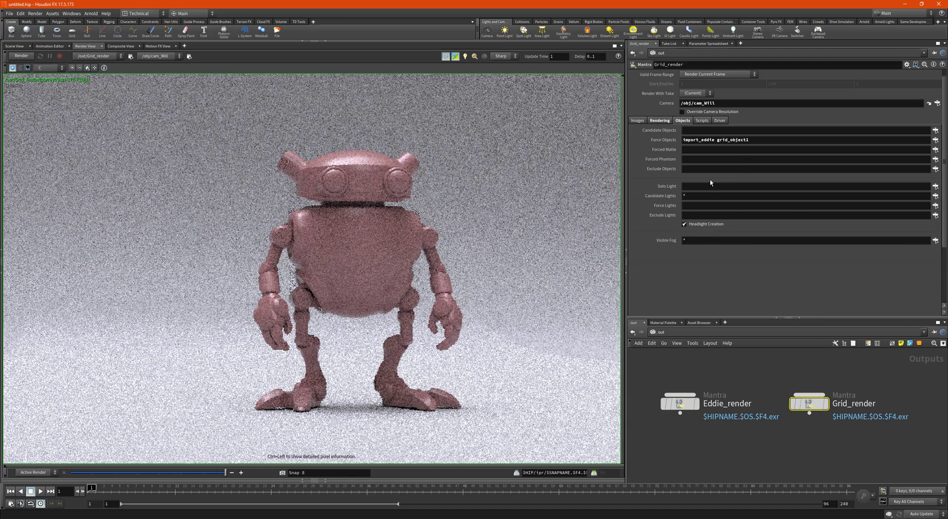
Step: Set Force Objects on the Eddie_render node to import_eddie using the operator chooser
click(680, 402)
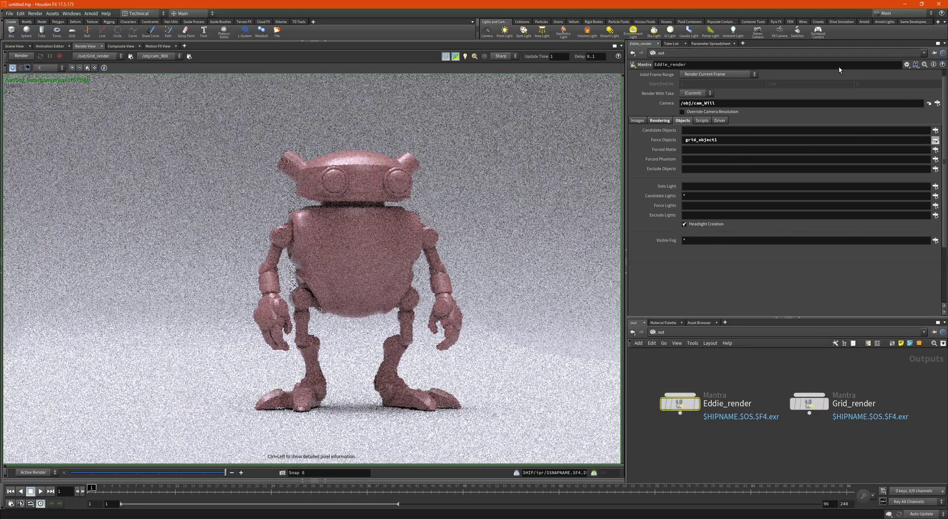
click(935, 142)
ctrl+click(840, 50)
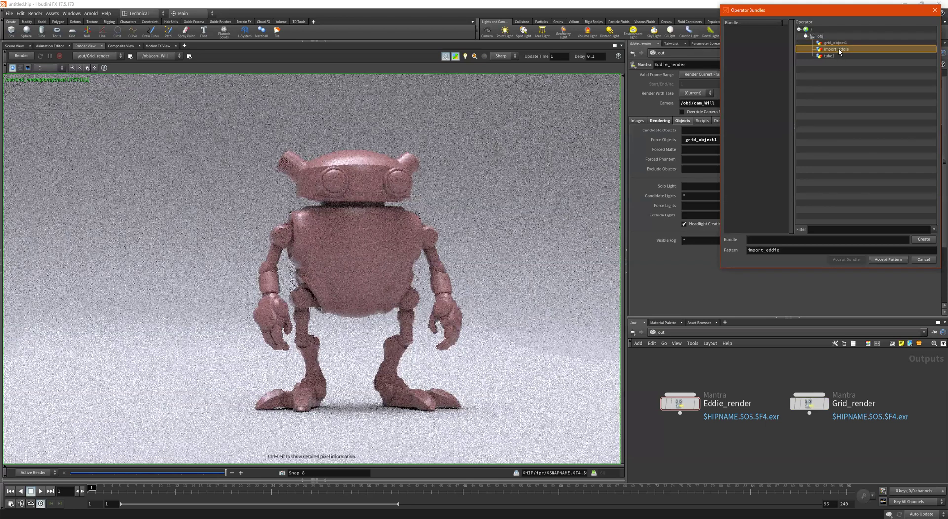
click(889, 259)
Step: Set Force Objects on the Grid_render node to grid_object1 using the operator chooser
click(809, 402)
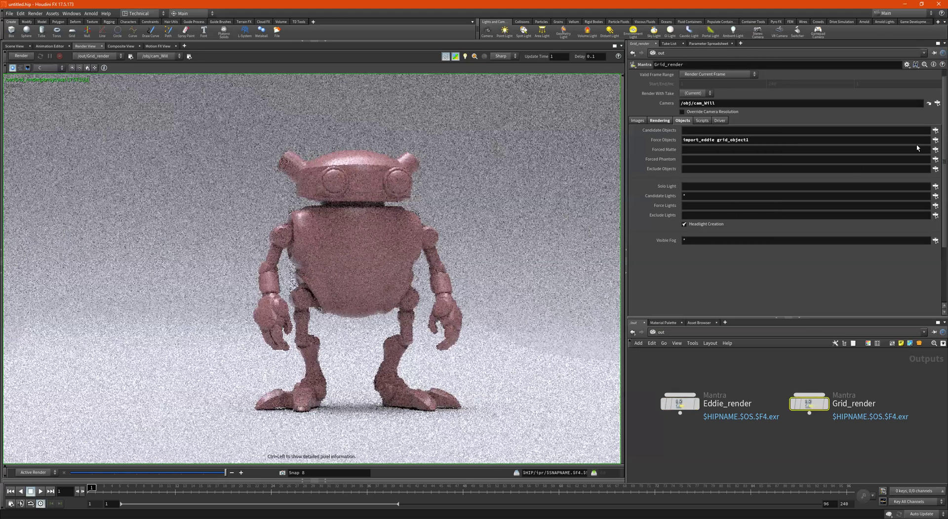
click(935, 140)
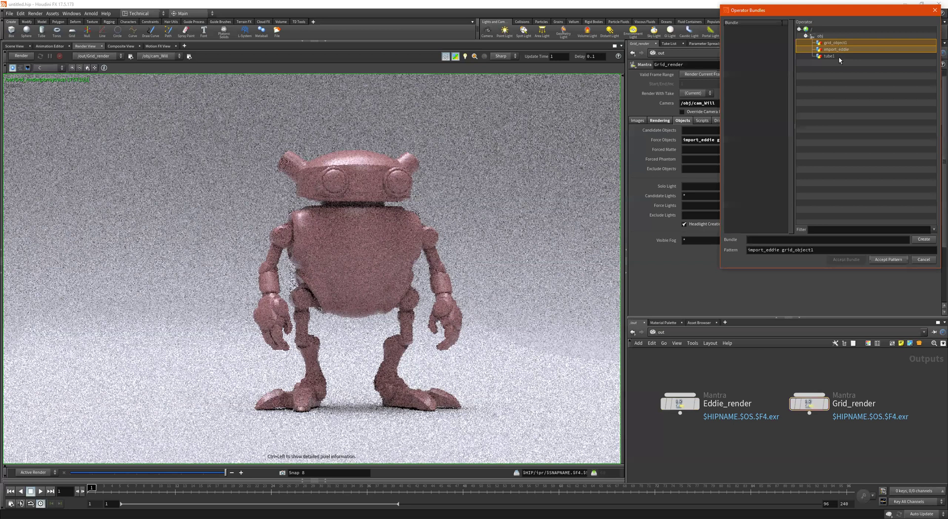
click(843, 43)
click(888, 259)
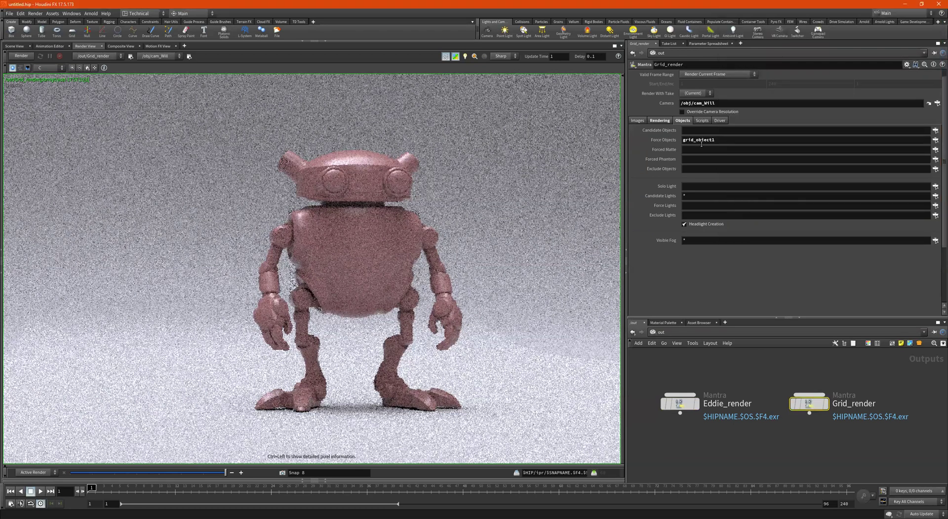
Step: Render the grid alone through Grid_render, stop the live render, and expand the collapsed pane beneath the render view
click(22, 56)
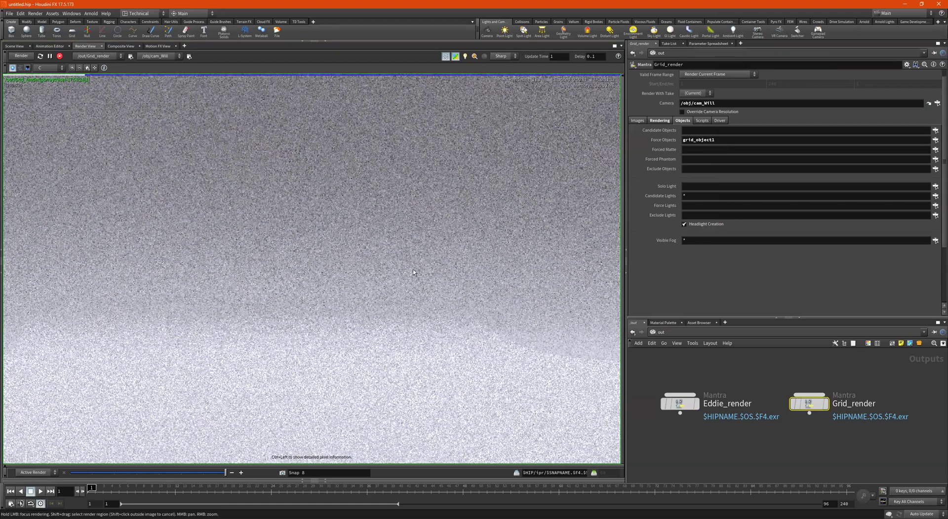
scroll(391, 254, down, 2)
scroll(304, 262, down, 1)
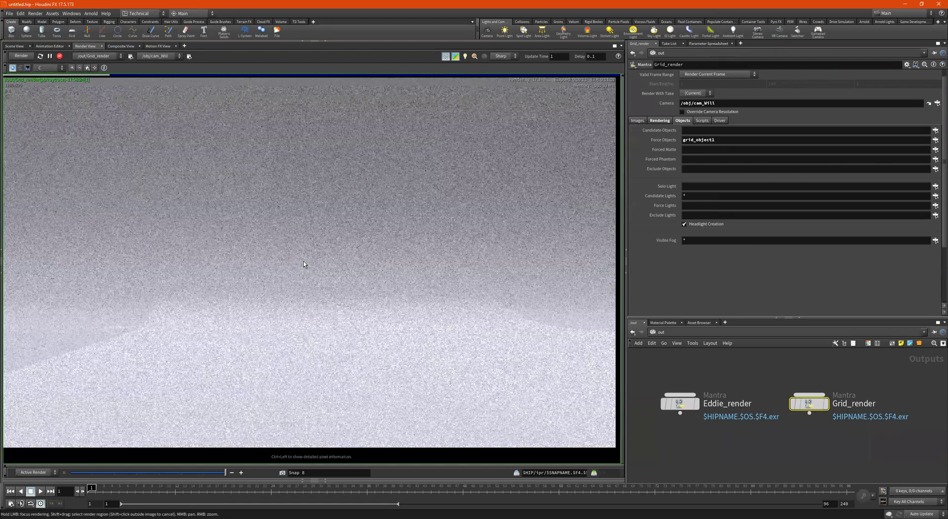
click(60, 55)
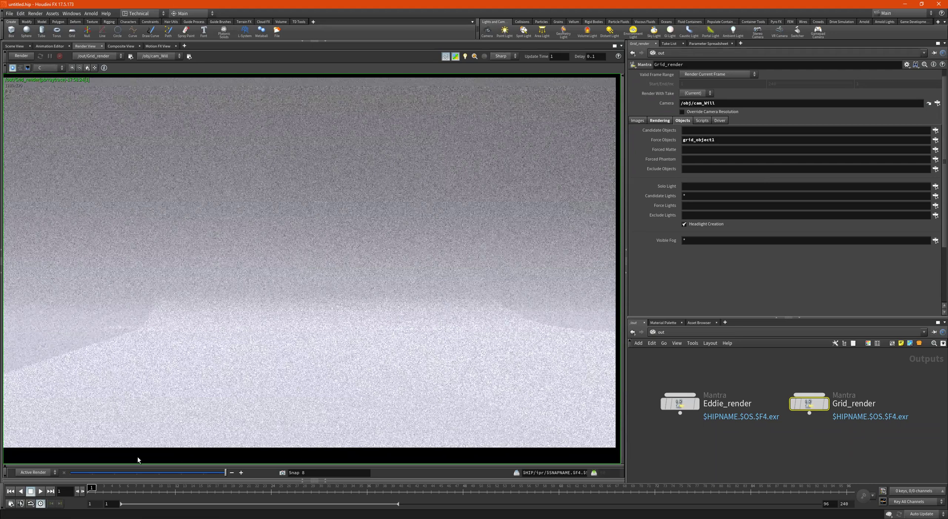
click(105, 477)
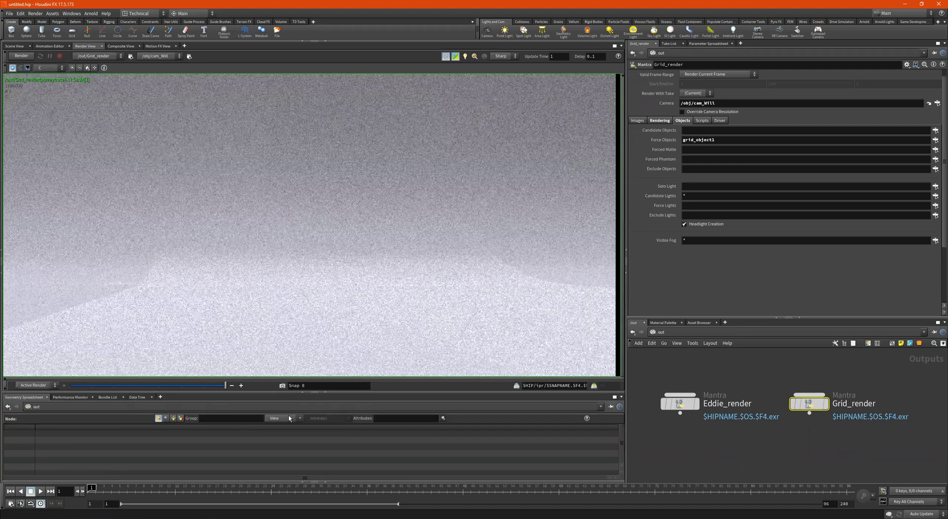
Step: Collapse the spreadsheet pane beneath the render view and display the earlier full-scene snapshot, Snap 4
click(325, 393)
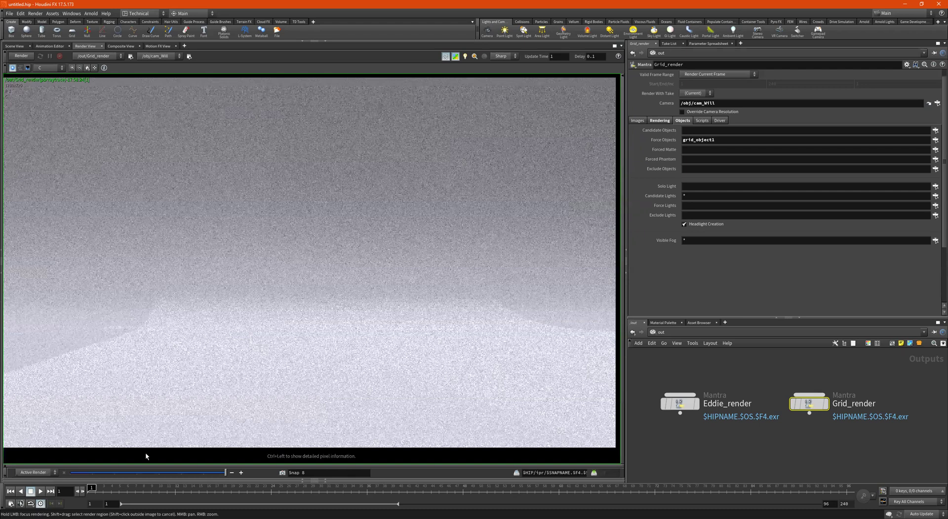
click(114, 473)
click(127, 473)
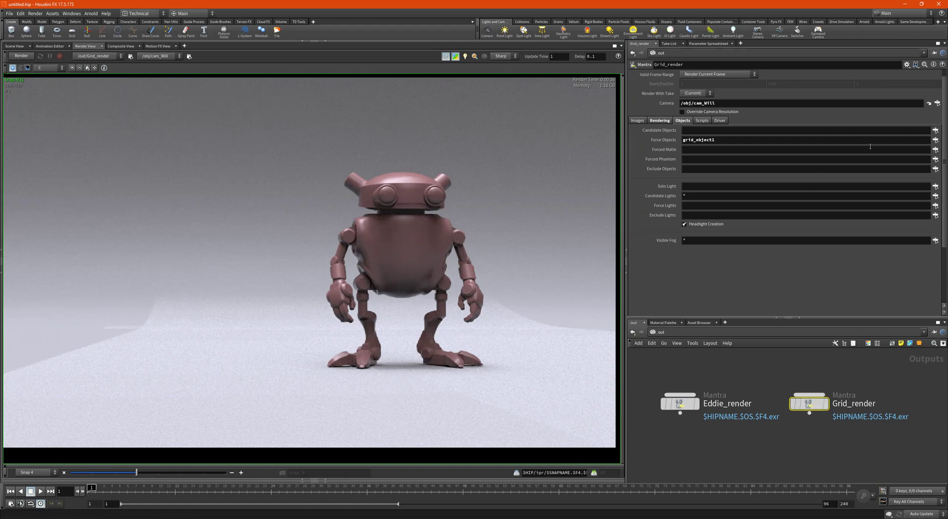
Step: Set Forced Phantom on the Grid_render node to import_eddie using the operator chooser
click(935, 159)
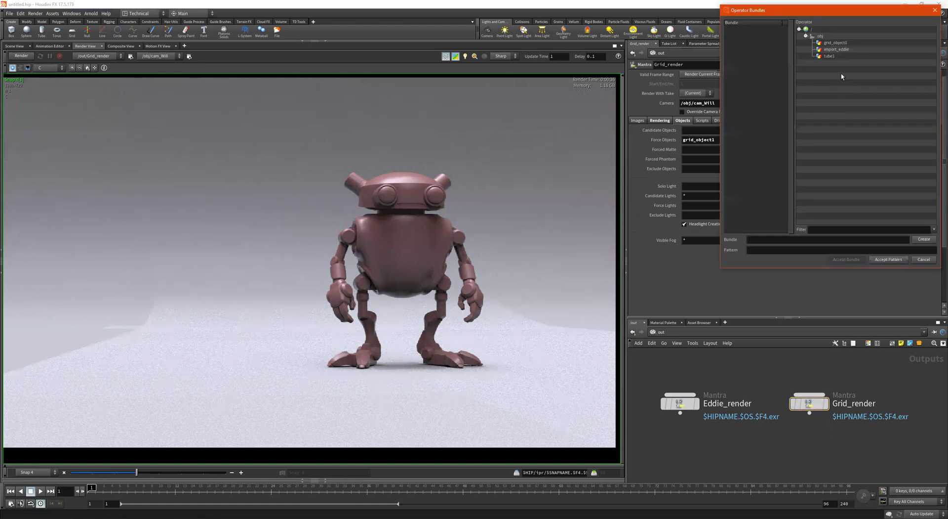
click(842, 53)
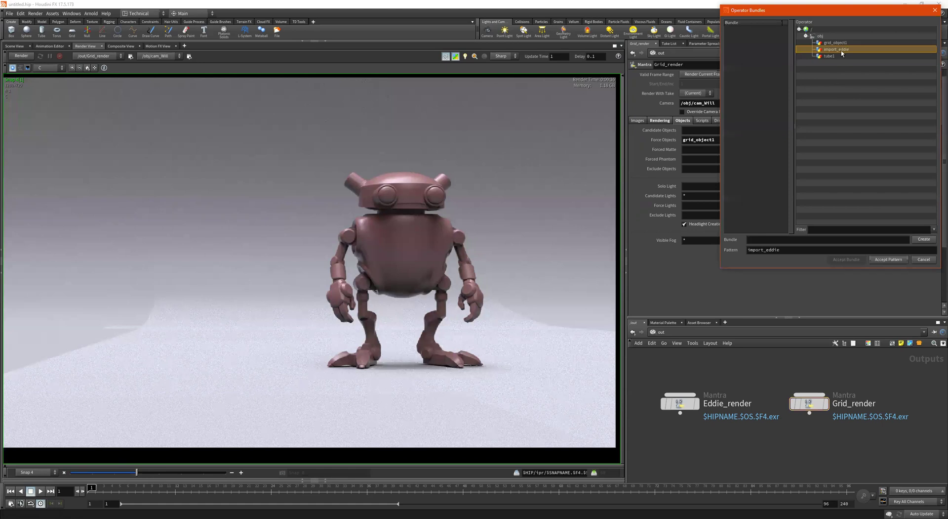
click(888, 259)
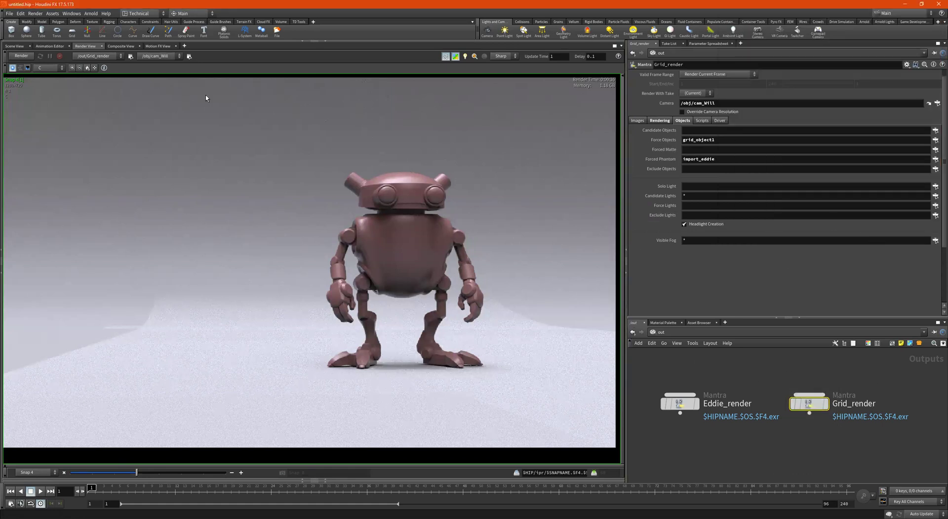
Step: Return to the active render, store the grid-only image as a snapshot, and render Grid_render again with the robot as phantom
click(225, 472)
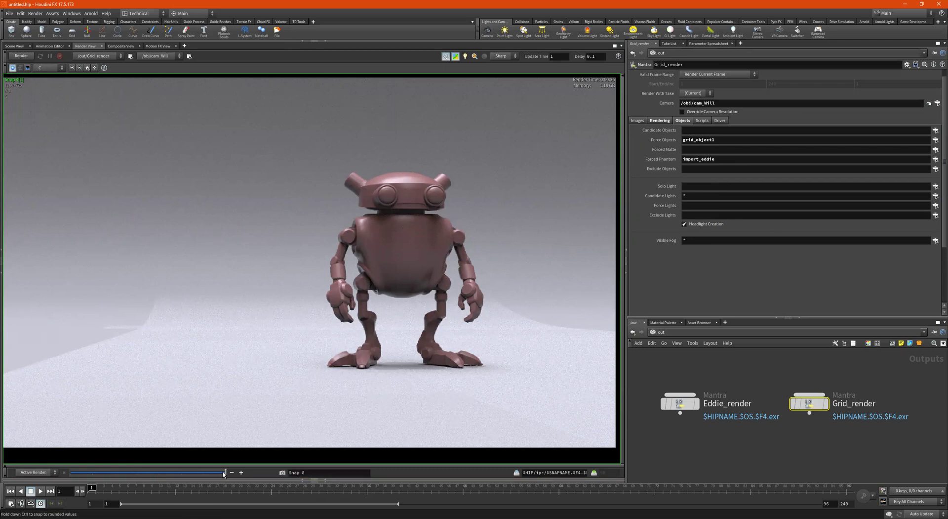
click(282, 472)
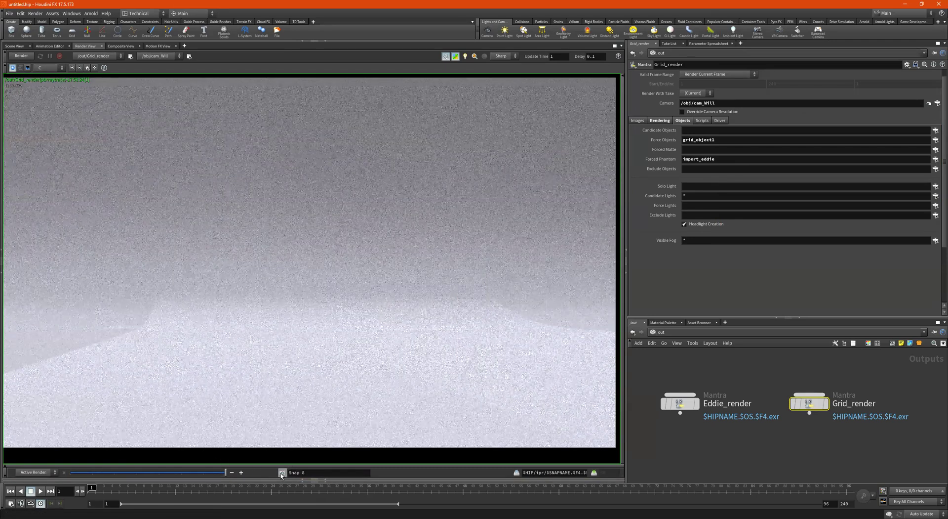
click(22, 56)
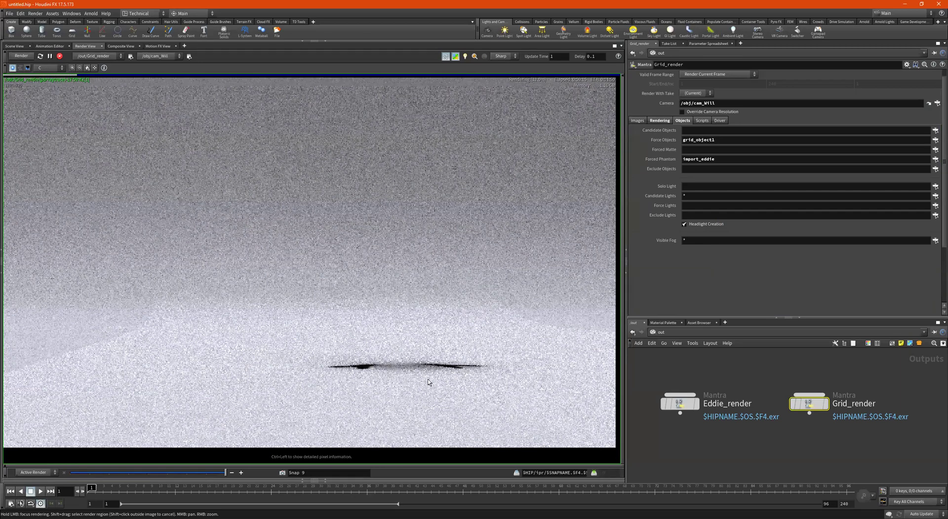
Step: Compare the robot's contact shadow in the live grid render with the stored robot-only and grid-only snapshots
scroll(429, 379, up, 2)
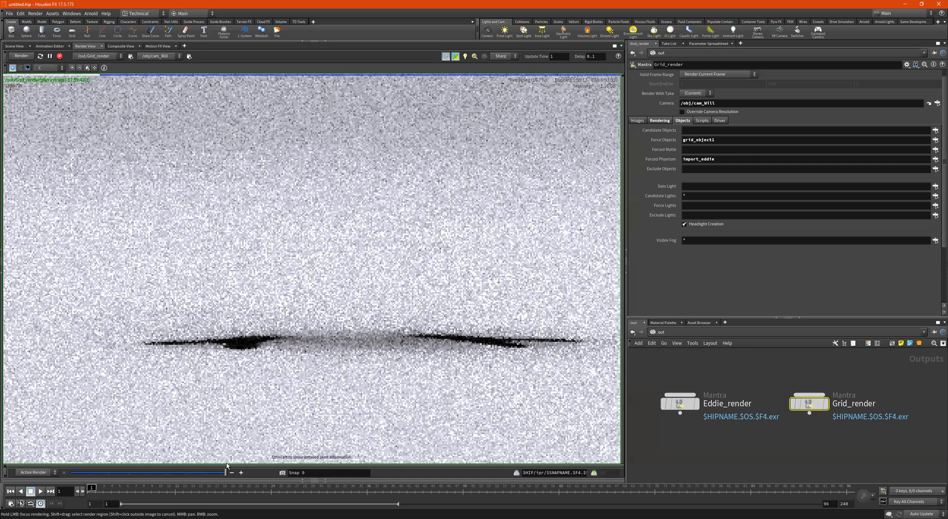
drag(225, 473, 160, 482)
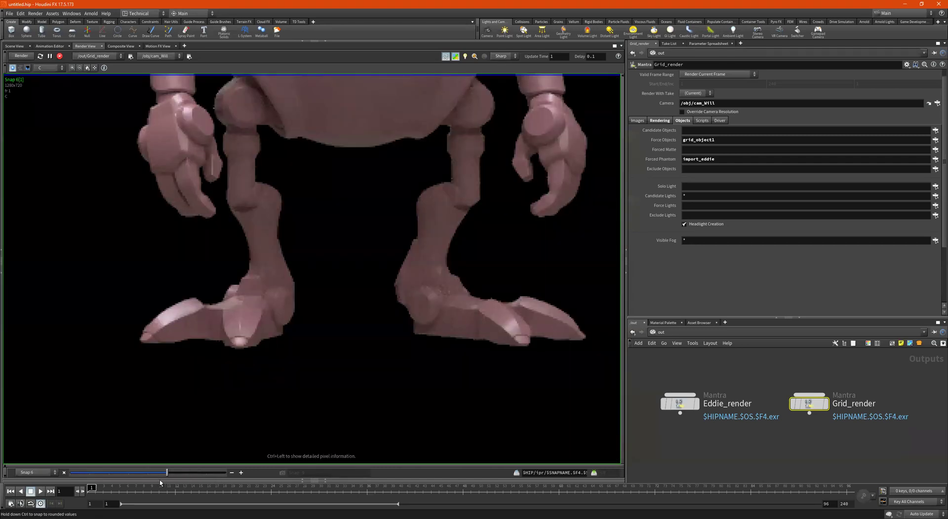
drag(160, 482, 210, 479)
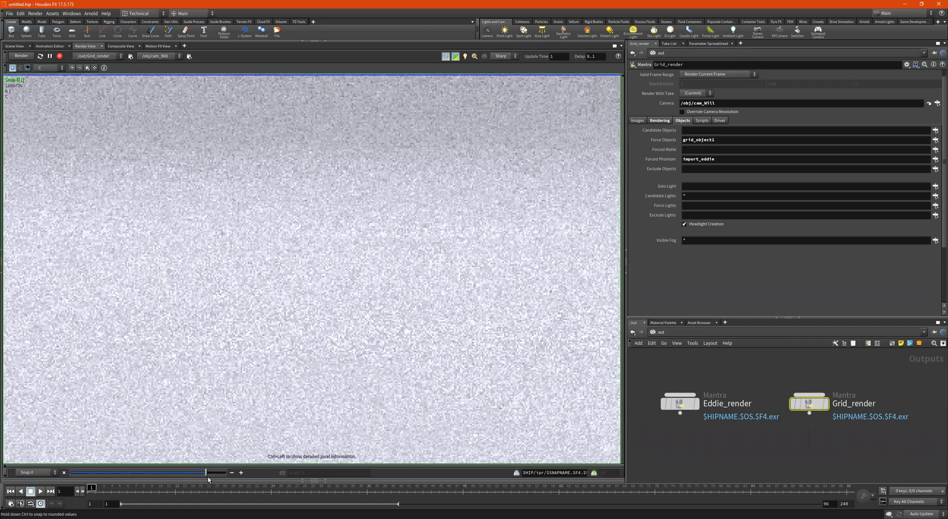
scroll(331, 346, down, 3)
scroll(331, 349, down, 2)
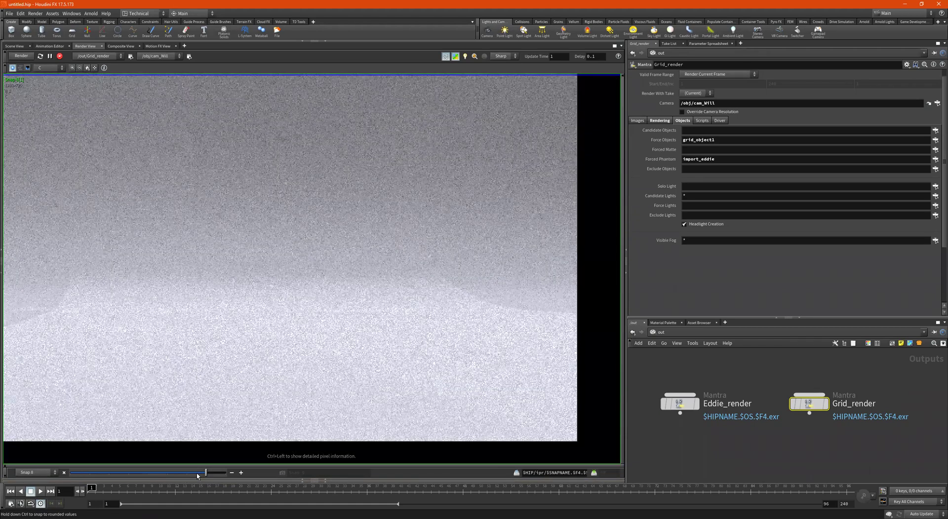
click(70, 476)
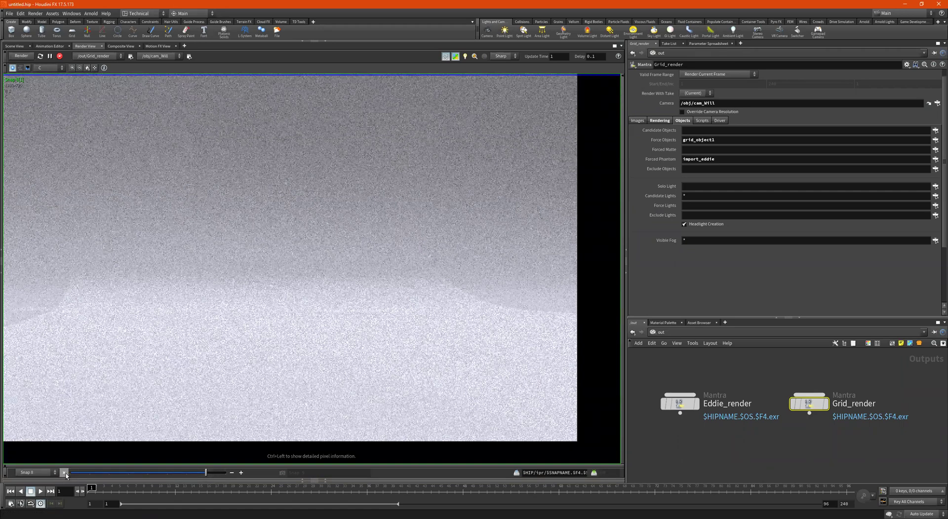
drag(203, 472, 241, 474)
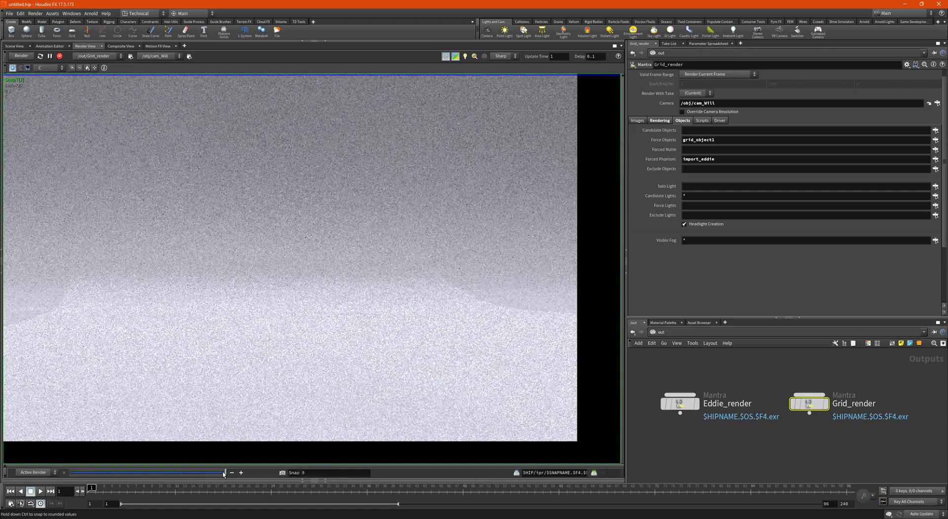
click(196, 476)
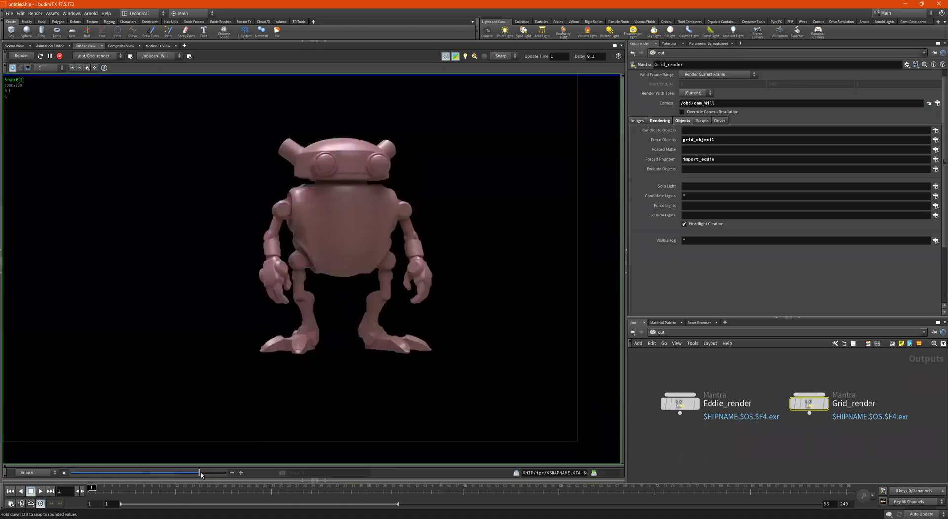
mouse_move(201, 472)
mouse_down()
mouse_move(221, 473)
mouse_move(179, 475)
mouse_move(192, 473)
mouse_up()
click(177, 476)
click(177, 476)
click(195, 476)
drag(208, 476, 227, 482)
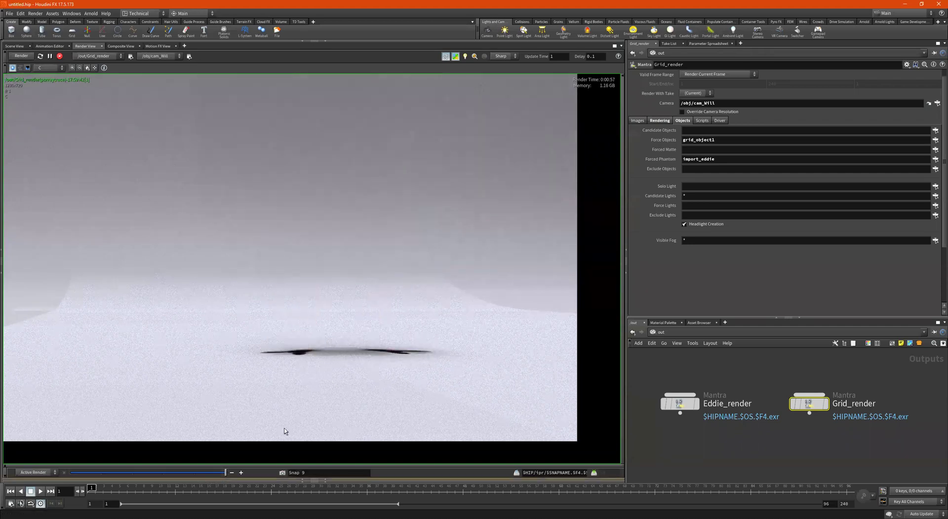
Step: Compare the phantom grid render with the full-scene snapshot Snap 5, finishing with the whole Snap 5 image framed
click(194, 473)
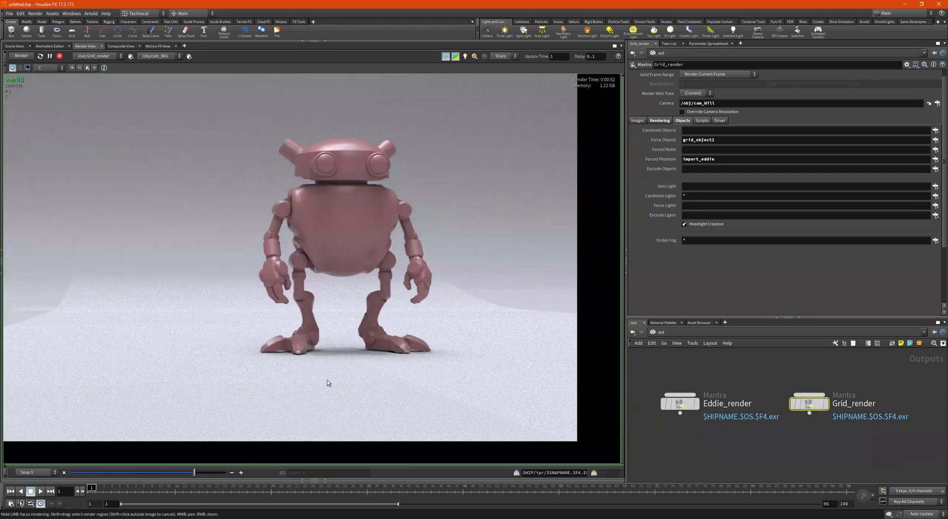
drag(202, 477, 221, 475)
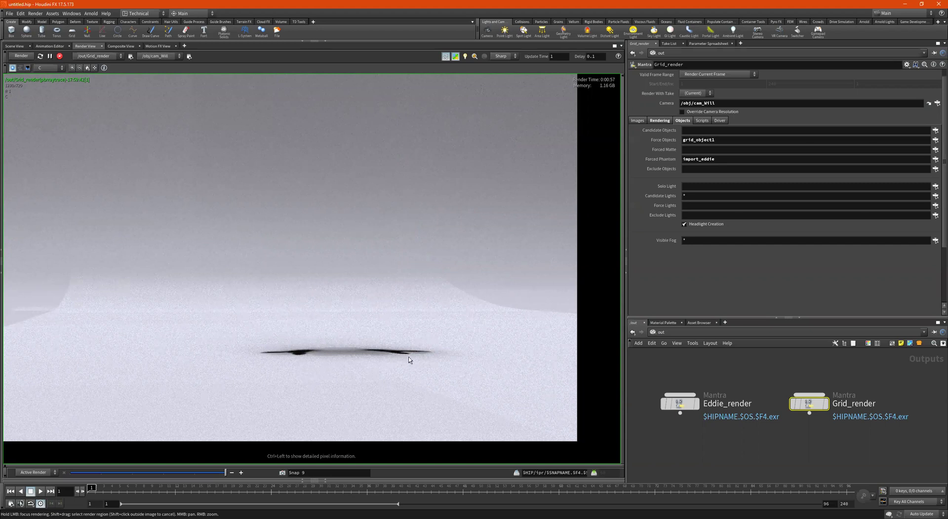
drag(225, 472, 196, 475)
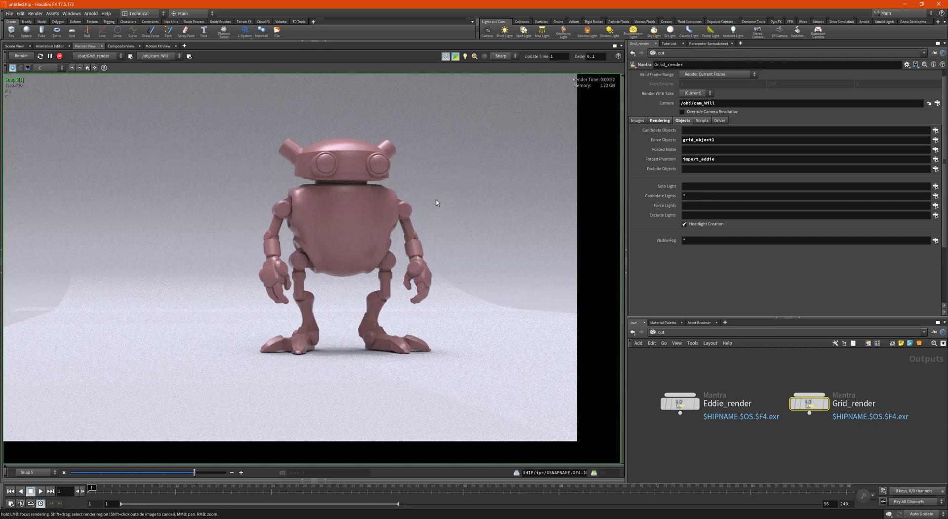
scroll(435, 200, down, 3)
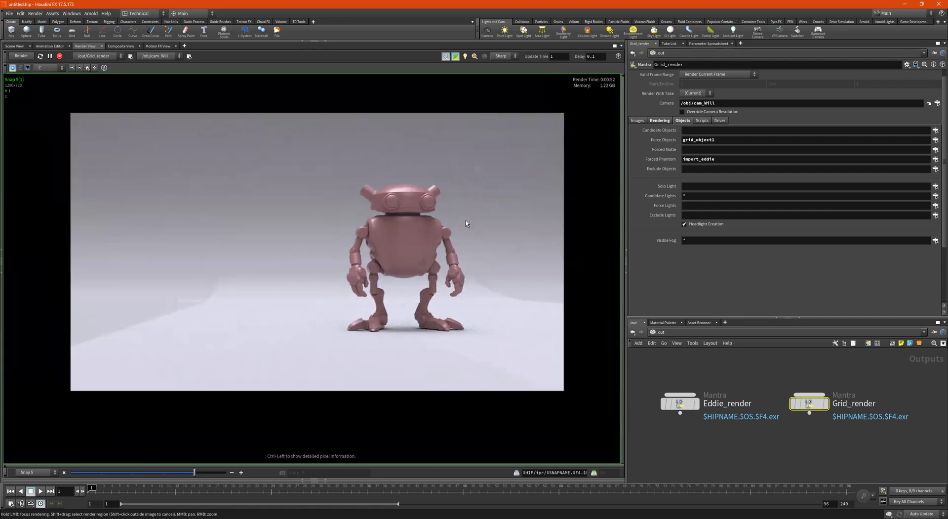
scroll(457, 220, up, 4)
mouse_move(480, 221)
middle_down()
mouse_move(488, 227)
mouse_move(480, 232)
middle_up()
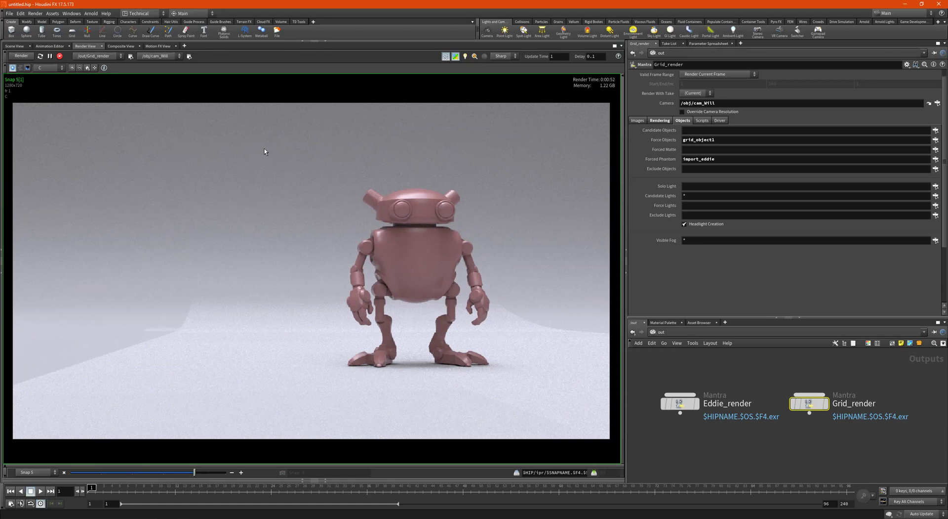
mouse_move(504, 232)
mouse_down()
mouse_move(503, 213)
mouse_move(506, 230)
mouse_up()
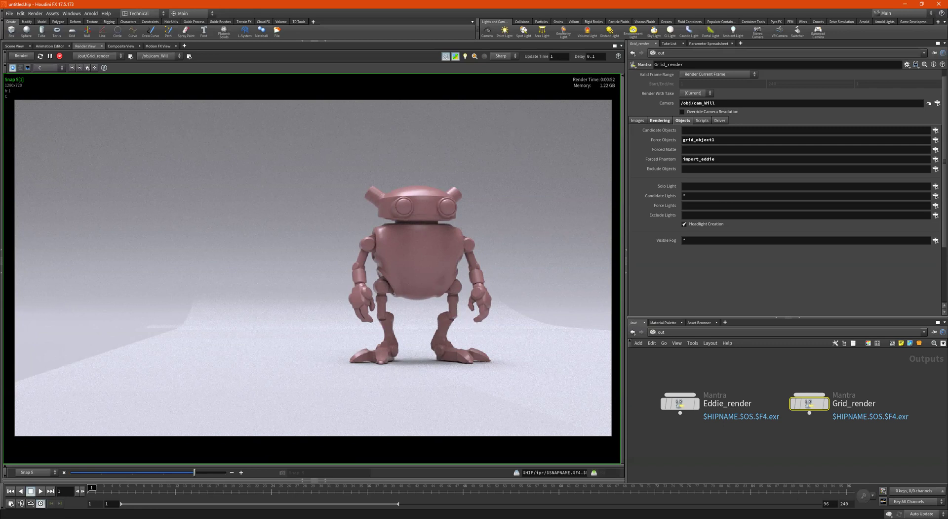
Step: Review the object settings of the Eddie_render node and of the Grid_render node in the output network
drag(696, 363, 671, 438)
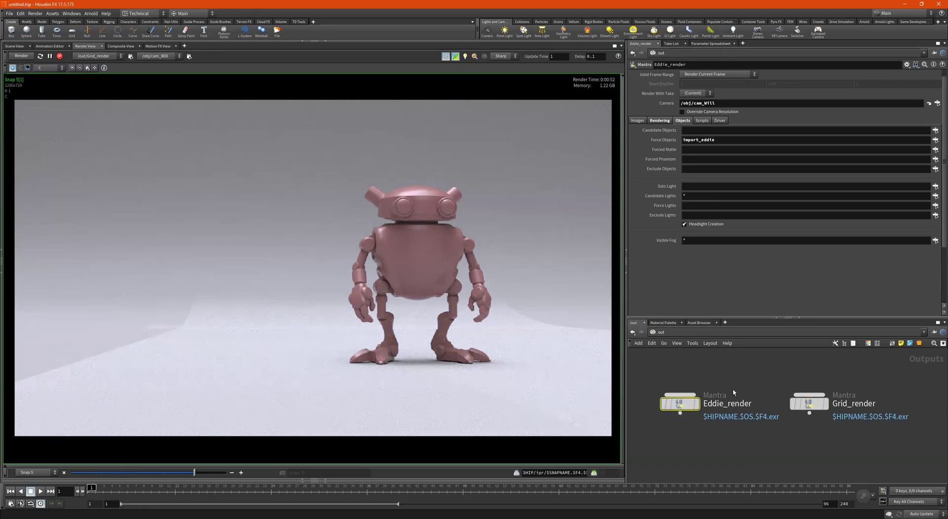
scroll(768, 444, down, 2)
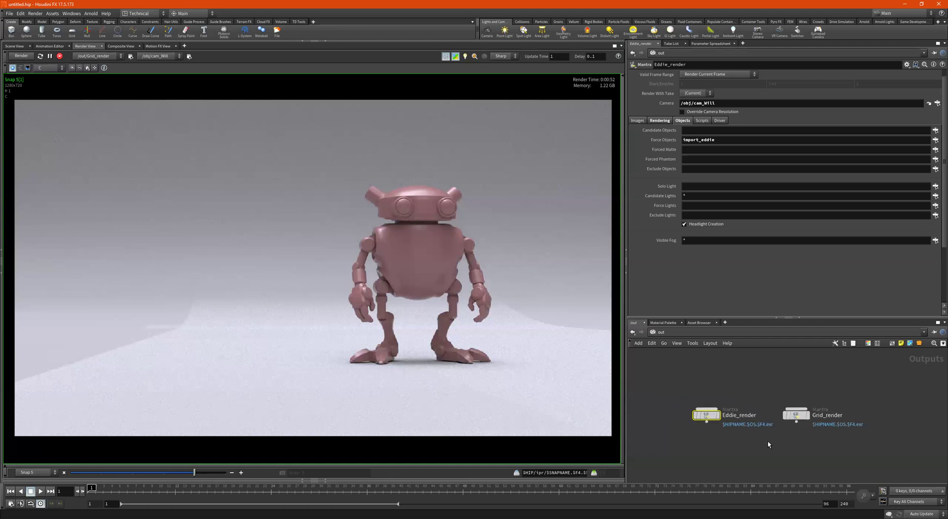
scroll(768, 444, up, 1)
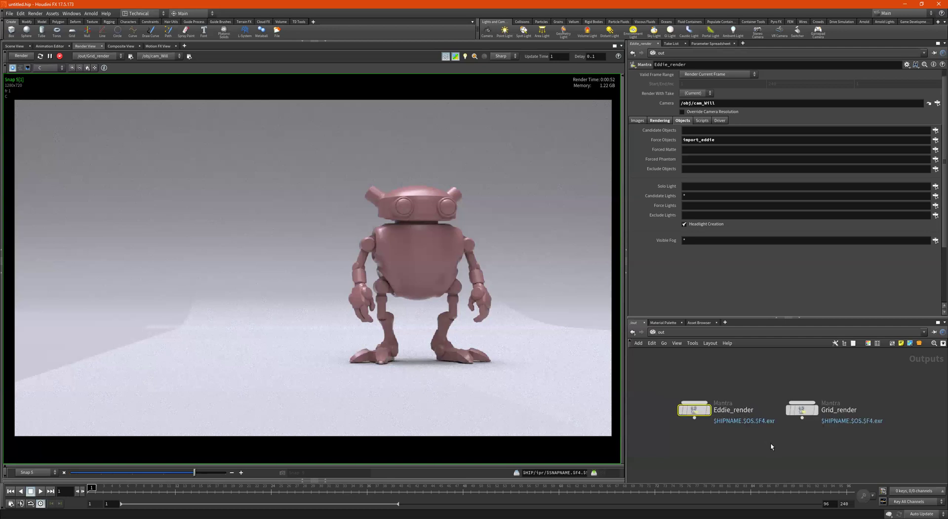
middle_drag(762, 468, 764, 448)
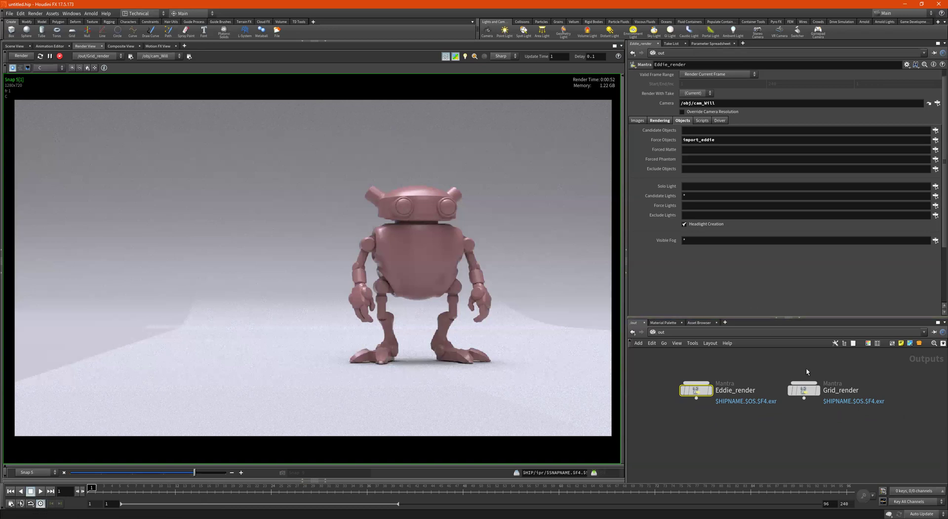
click(804, 390)
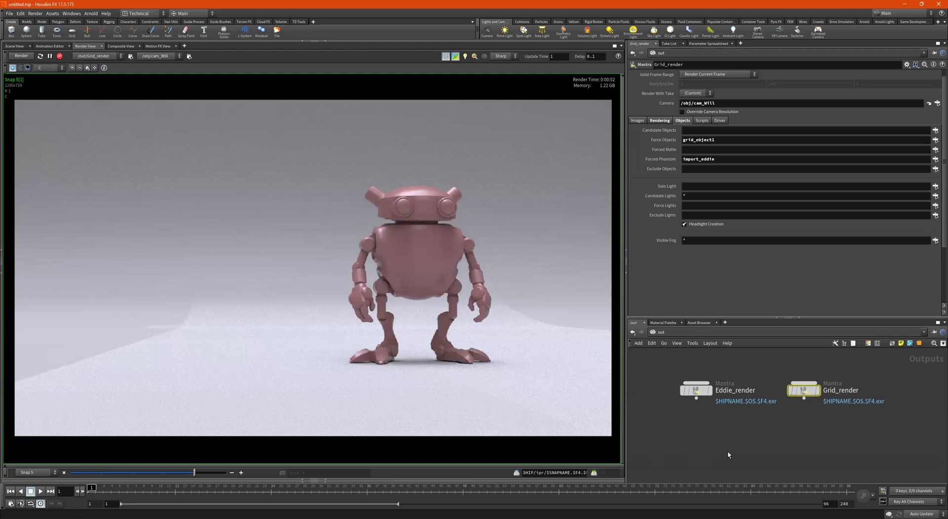
Step: Add a Merge node below the two Mantra nodes and connect Eddie_render and Grid_render into it
key(Tab)
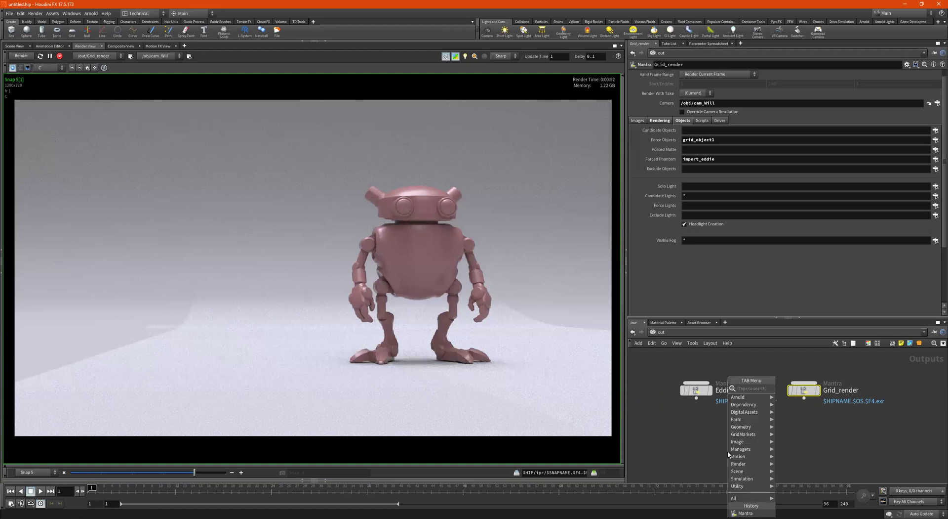
text(merge)
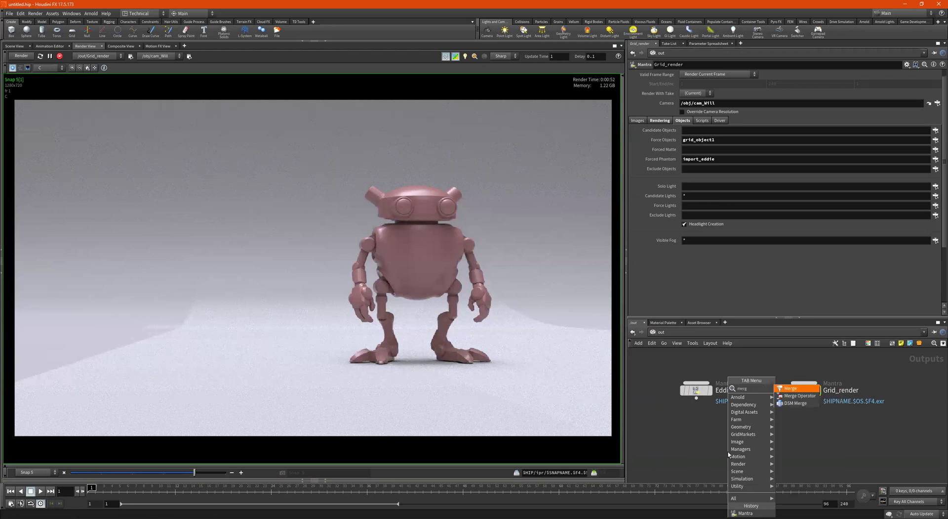
key(Return)
click(728, 451)
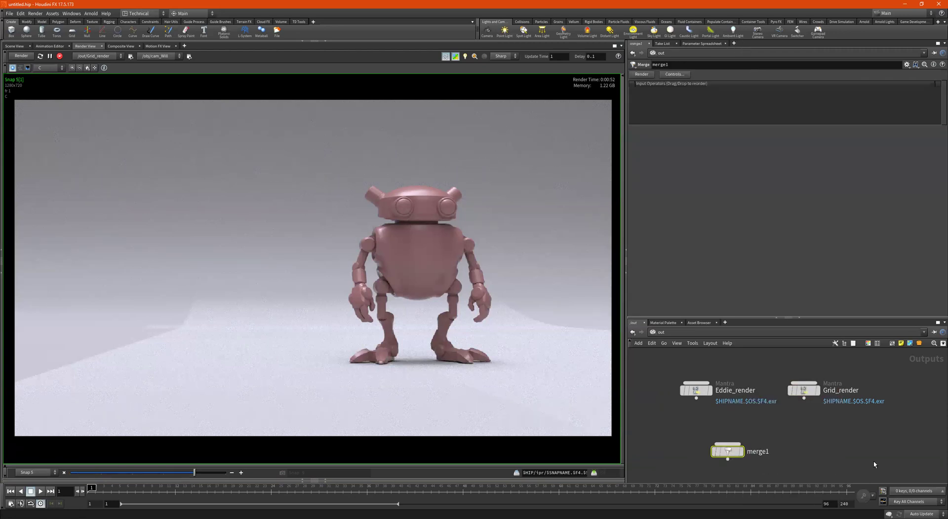
drag(878, 368, 673, 421)
click(697, 398)
click(729, 443)
click(735, 451)
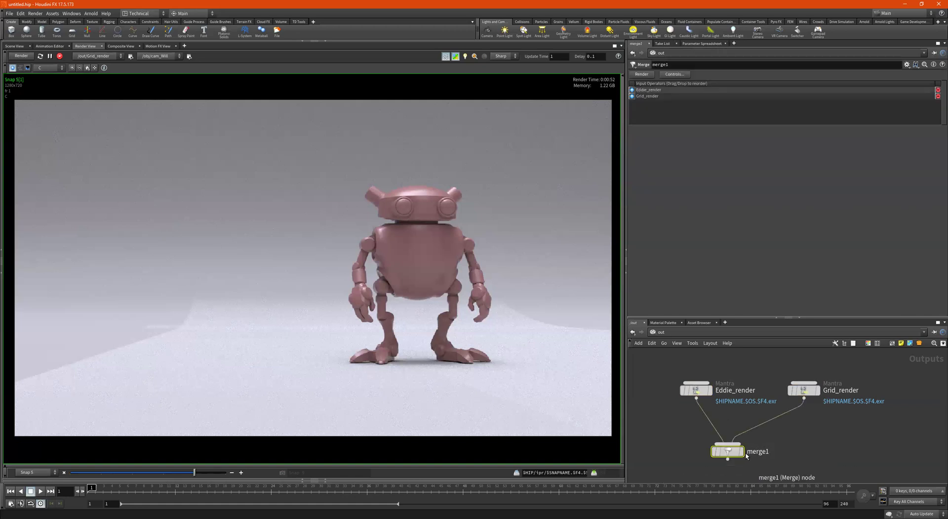
Step: Open the render dialog for merge1, set the dependency rendering order to Node by Node, and move the dialog clear of the network
click(750, 441)
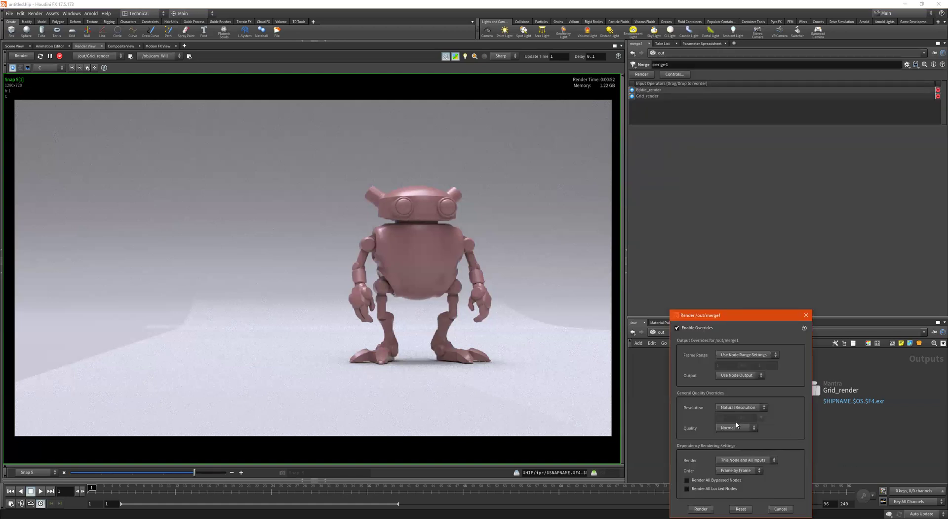
drag(745, 317, 705, 228)
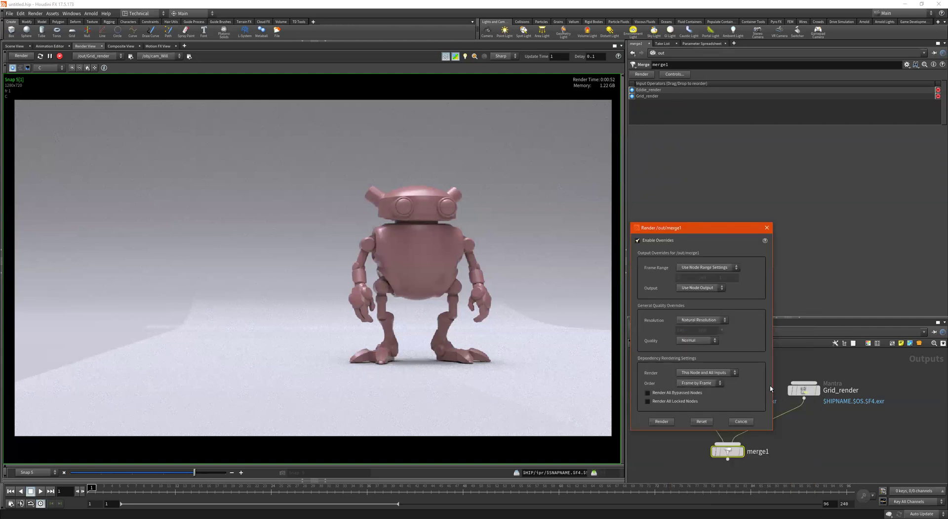
click(699, 383)
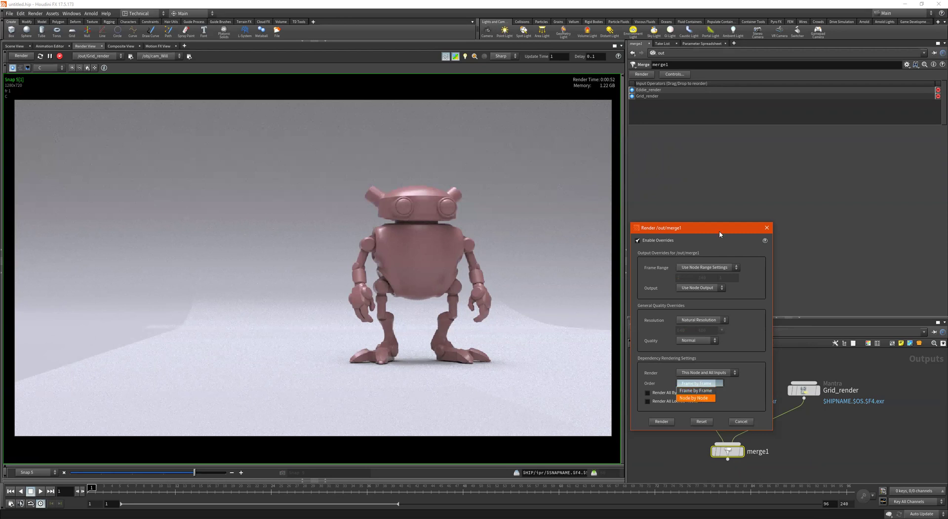
drag(721, 234, 488, 243)
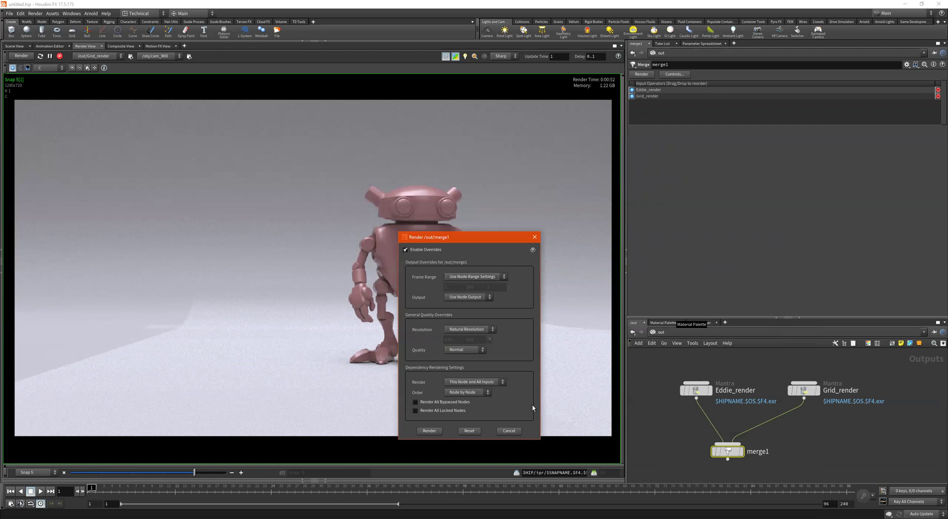
Step: Set the dependency rendering order of merge1 to Frame by Frame and close its render dialog
click(467, 392)
click(466, 400)
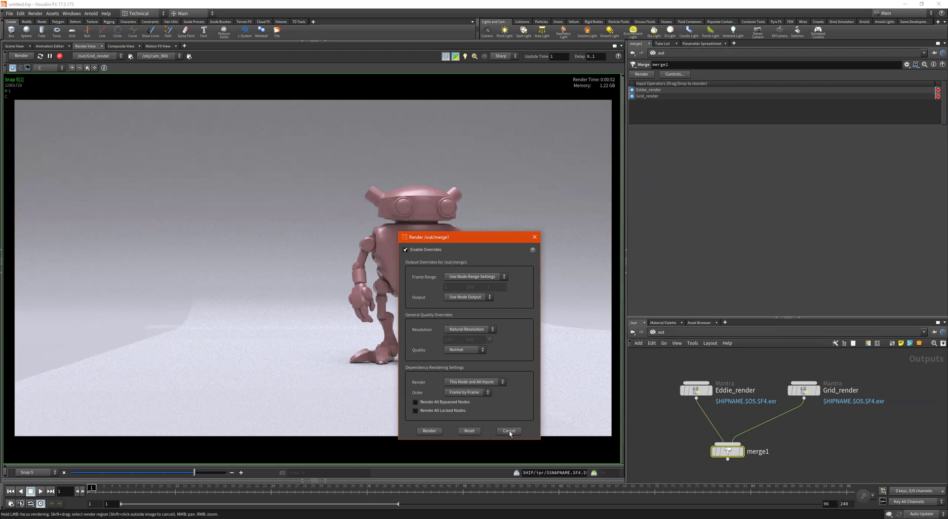
click(535, 236)
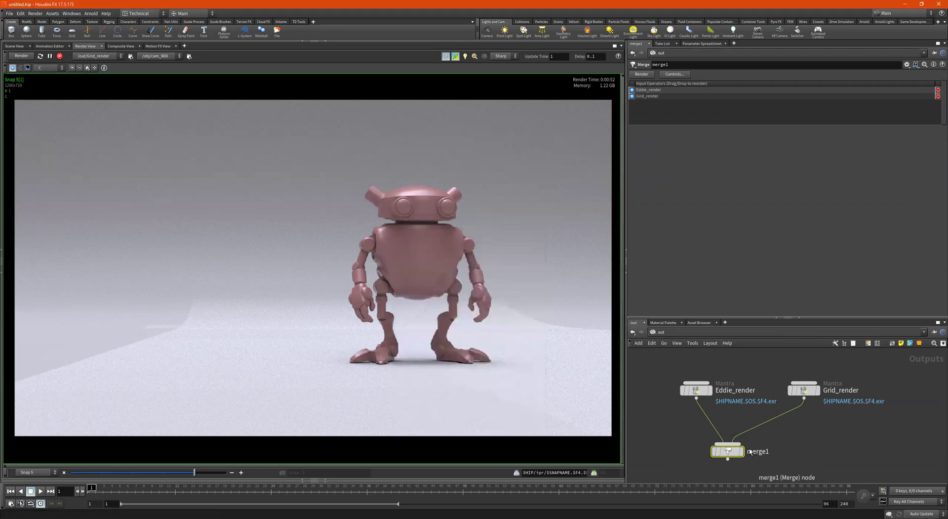
click(716, 451)
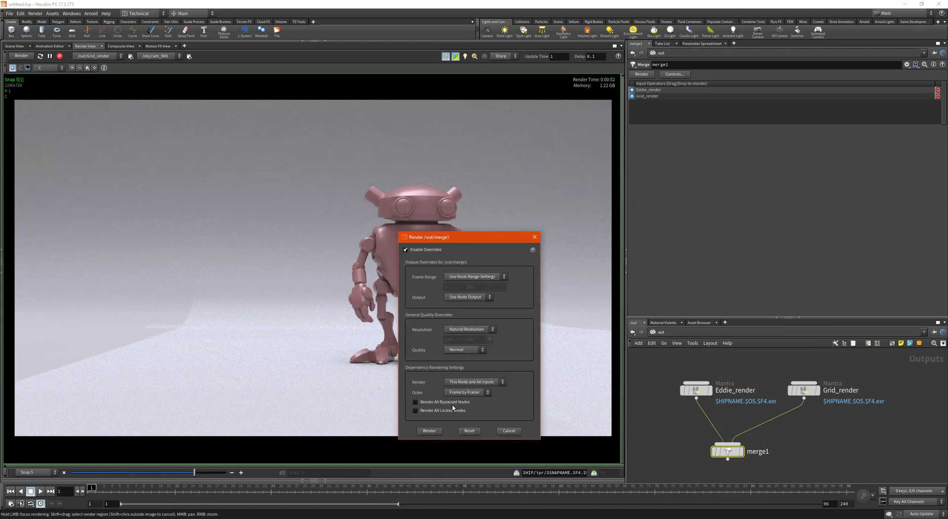
click(534, 237)
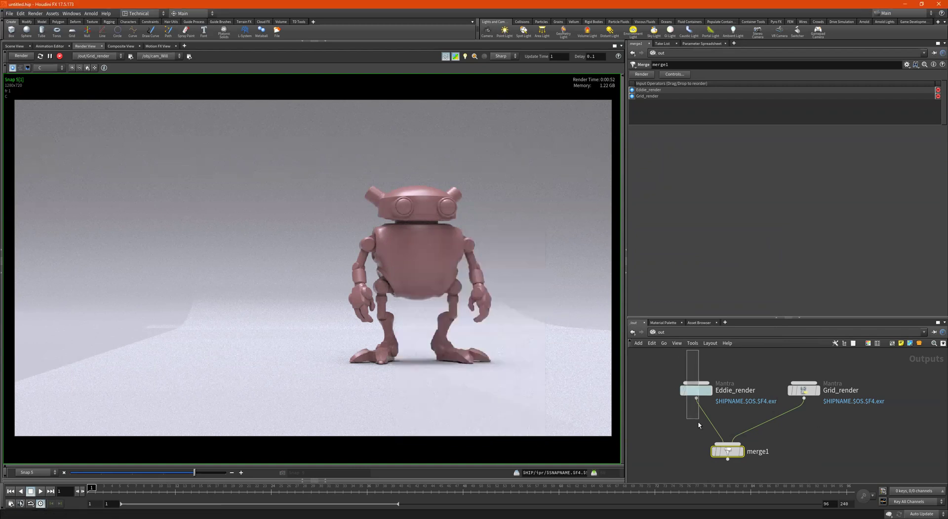
Step: Duplicate the Eddie_render and Grid_render nodes to make a row of four Eddie and four Grid Mantra nodes
click(696, 390)
click(803, 389)
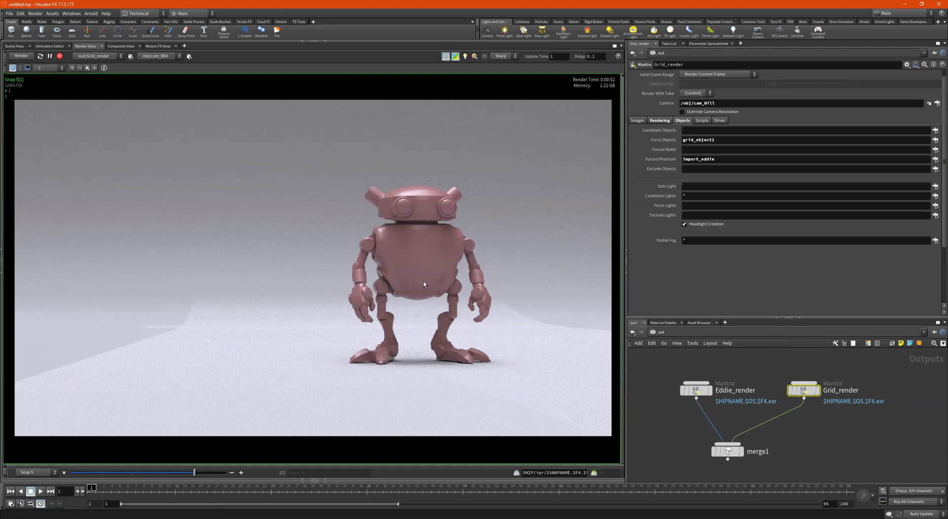
scroll(809, 413, down, 3)
mouse_move(875, 384)
mouse_down()
mouse_move(695, 417)
mouse_move(776, 401)
mouse_move(769, 399)
mouse_up()
scroll(805, 424, down, 2)
scroll(741, 418, down, 2)
drag(826, 362, 646, 416)
alt+drag(736, 399, 846, 396)
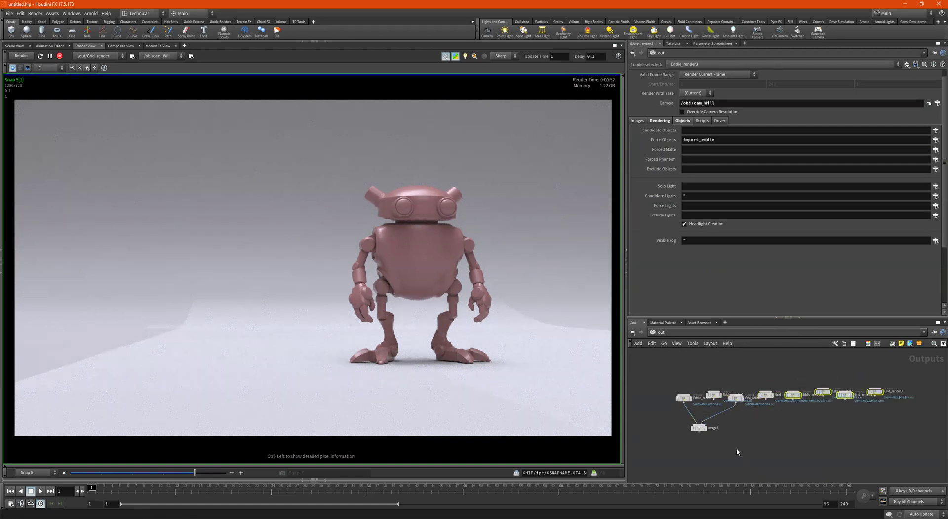
Step: Cut the existing wires into merge1 and connect all eight Mantra nodes to it
key(y)
drag(773, 411, 628, 416)
drag(916, 365, 628, 422)
drag(684, 402, 708, 427)
scroll(763, 437, down, 5)
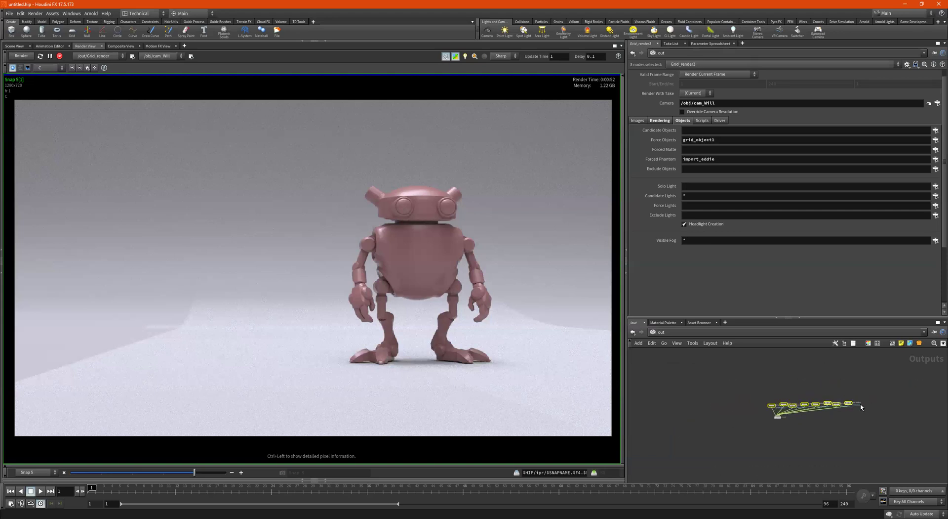
scroll(771, 432, up, 5)
middle_drag(824, 420, 728, 487)
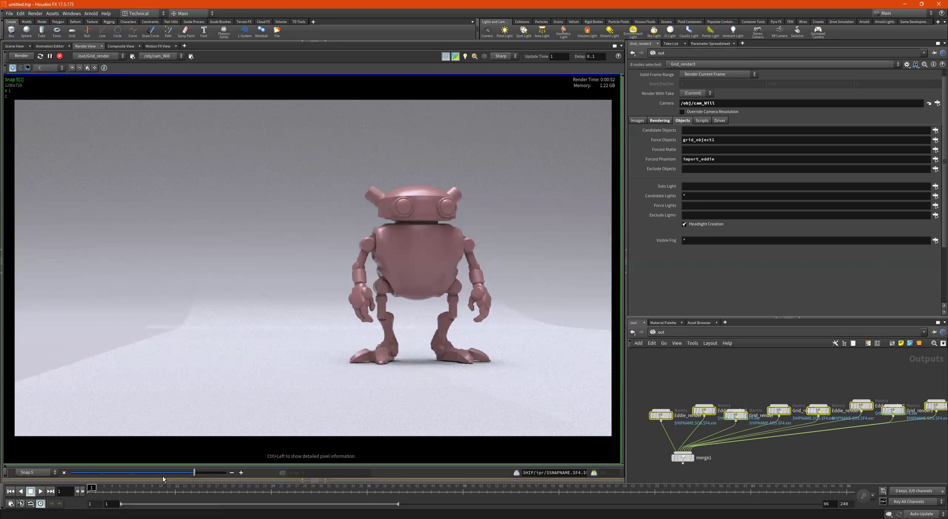
Step: Move the original Eddie_render node up and away from the row of Mantra nodes, keeping its wire to merge1
mouse_move(204, 477)
mouse_down()
mouse_move(251, 477)
mouse_move(195, 475)
mouse_up()
drag(681, 396, 663, 432)
scroll(740, 371, down, 5)
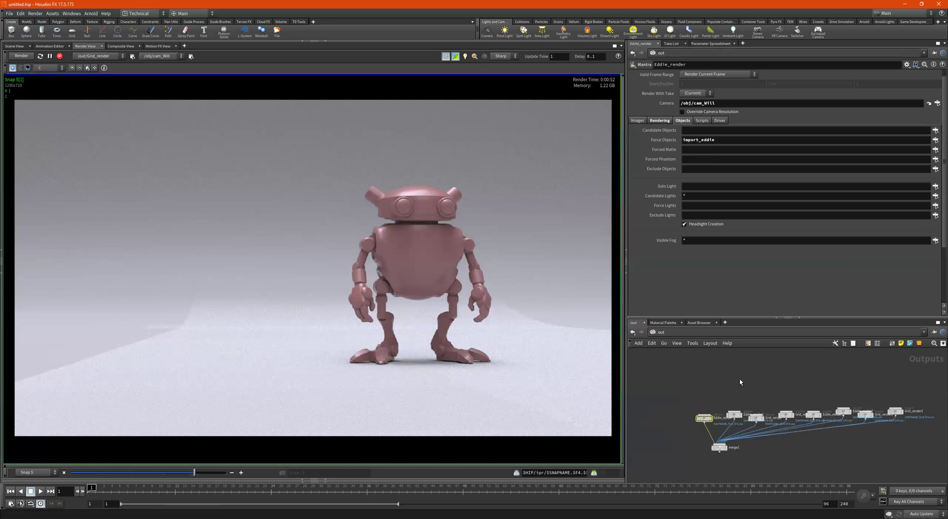
scroll(705, 420, up, 4)
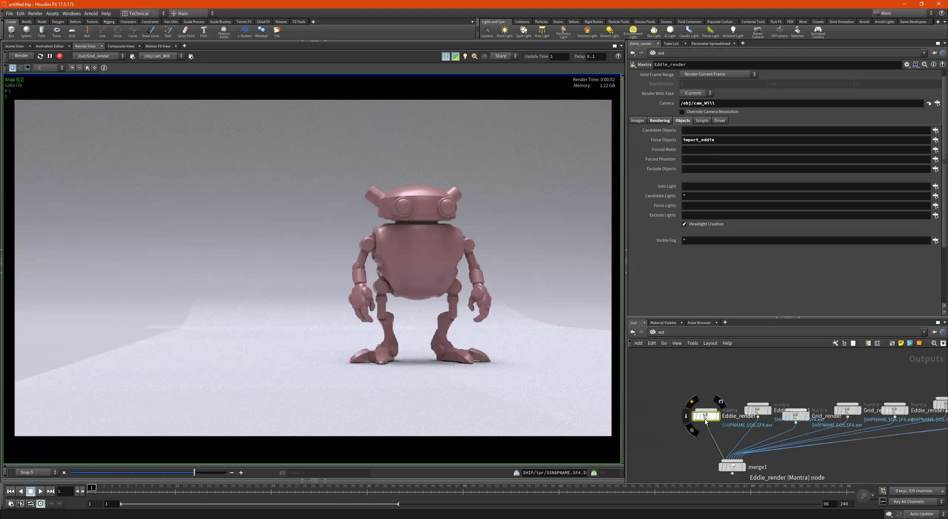
drag(705, 420, 693, 387)
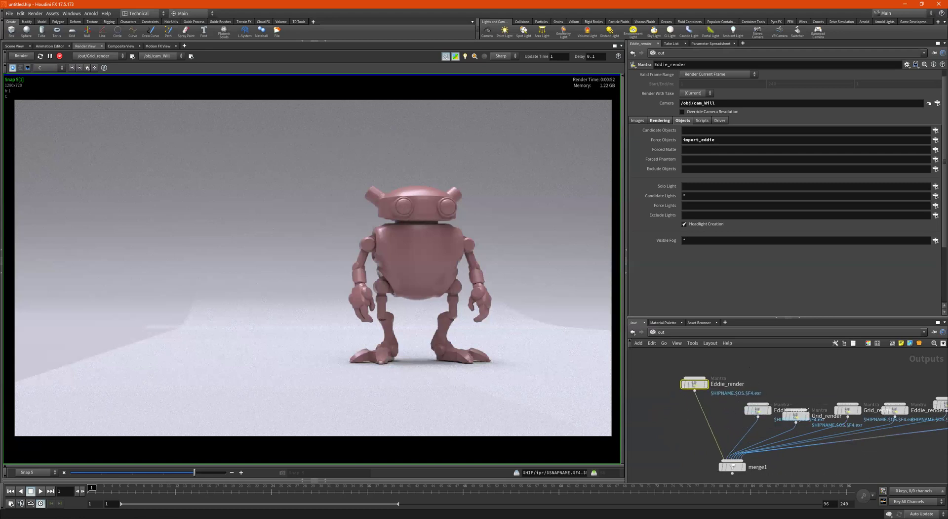